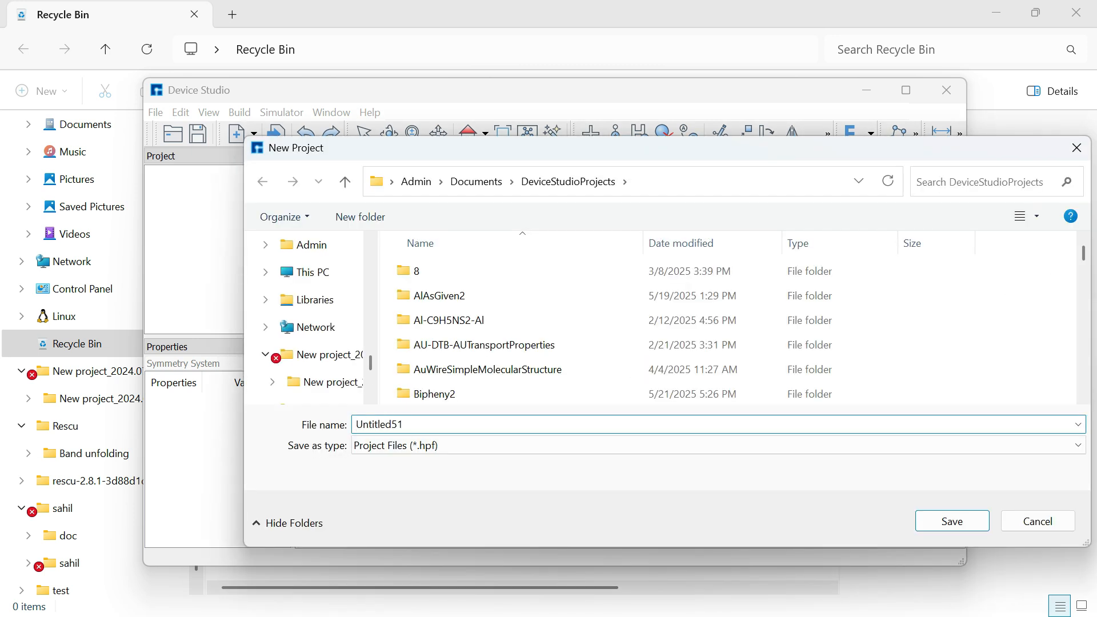
Step: Name the new project IVCurve and save it in the DeviceStudioProjects folder
{"action": "key", "text": "BackSpace"}
{"action": "key", "text": "BackSpace"}
{"action": "key", "text": "BackSpace"}
{"action": "key", "text": "BackSpace"}
{"action": "key", "text": "BackSpace"}
{"action": "key", "text": "BackSpace"}
{"action": "key", "text": "BackSpace"}
{"action": "key", "text": "BackSpace"}
{"action": "type", "text": "IV"}
{"action": "key", "text": "Return"}
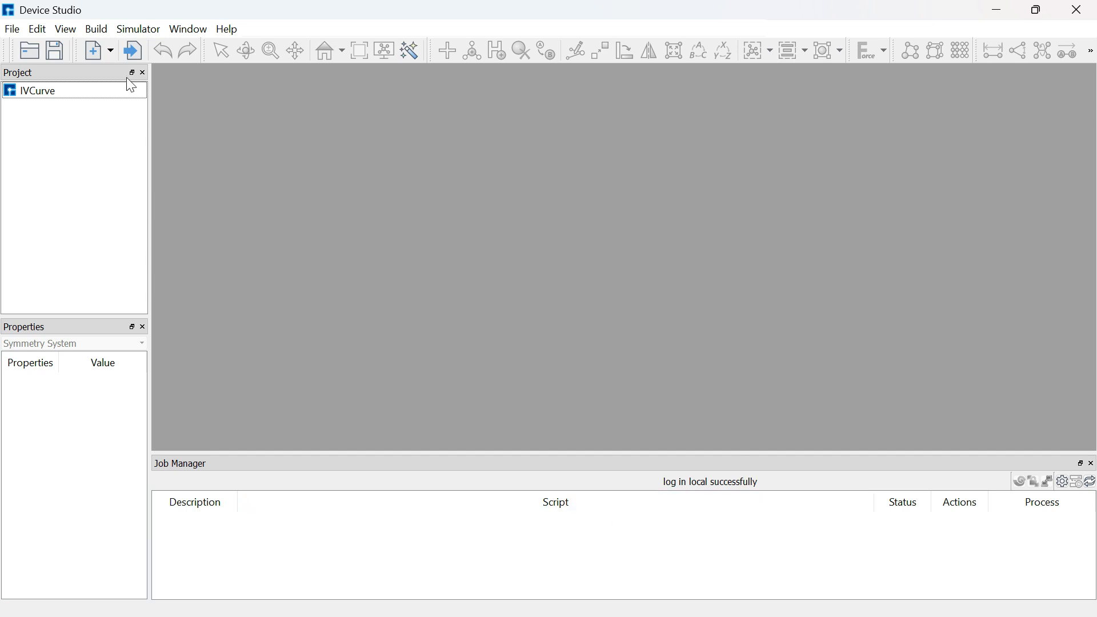
{"action": "left_click", "coordinate": [14, 30]}
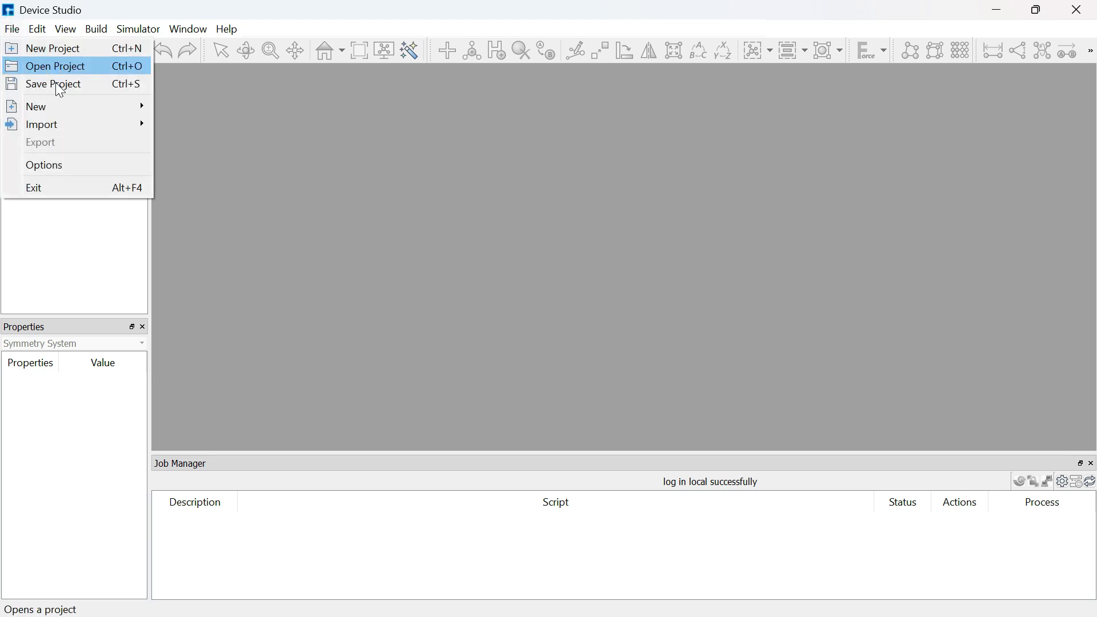
{"action": "mouse_move", "coordinate": [71, 124]}
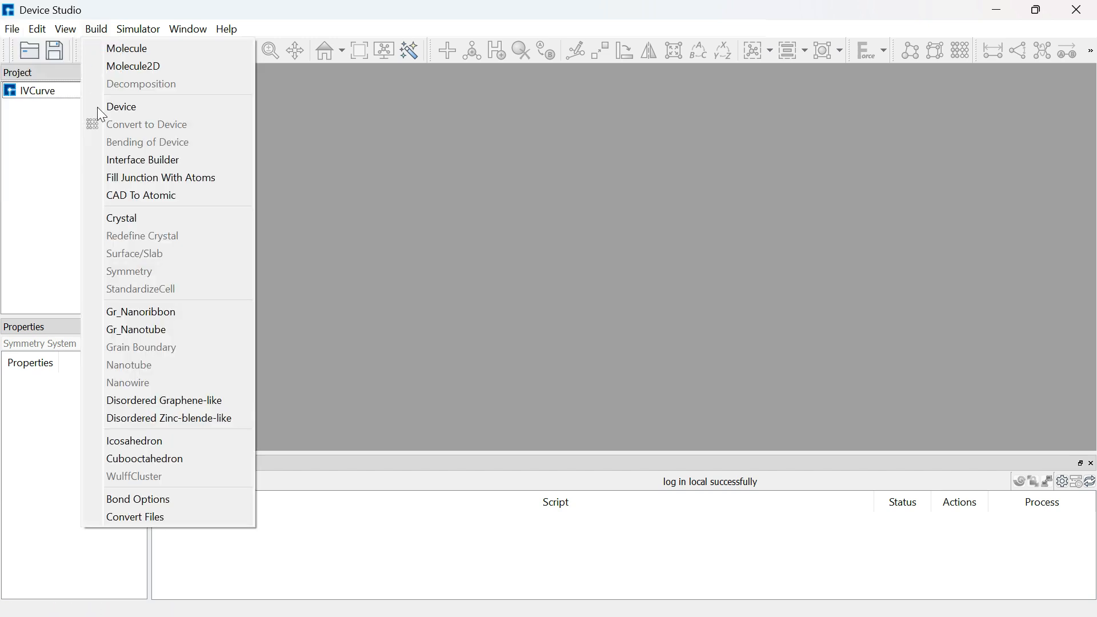
{"action": "left_click", "coordinate": [21, 220]}
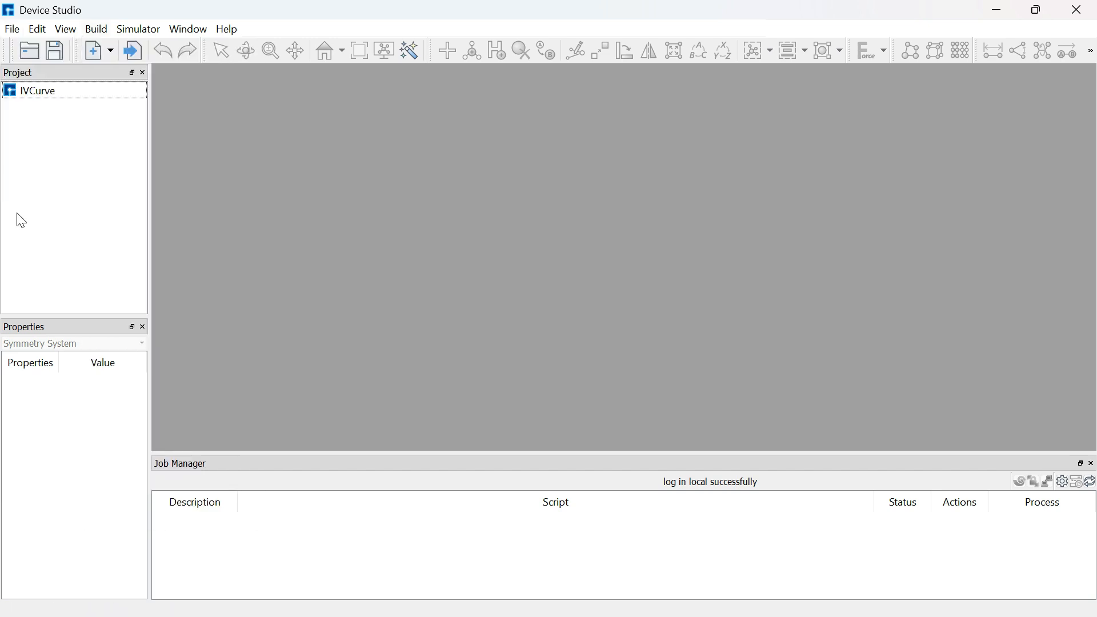
{"action": "left_click", "coordinate": [98, 29]}
{"action": "left_click", "coordinate": [89, 32]}
{"action": "left_click", "coordinate": [91, 31]}
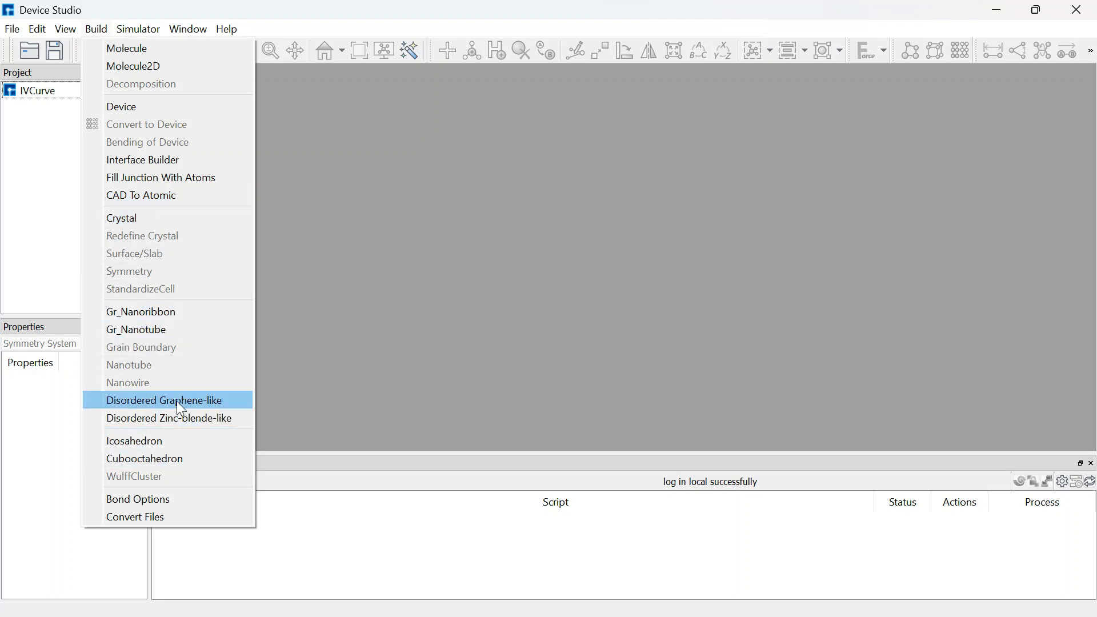
{"action": "left_click", "coordinate": [139, 30]}
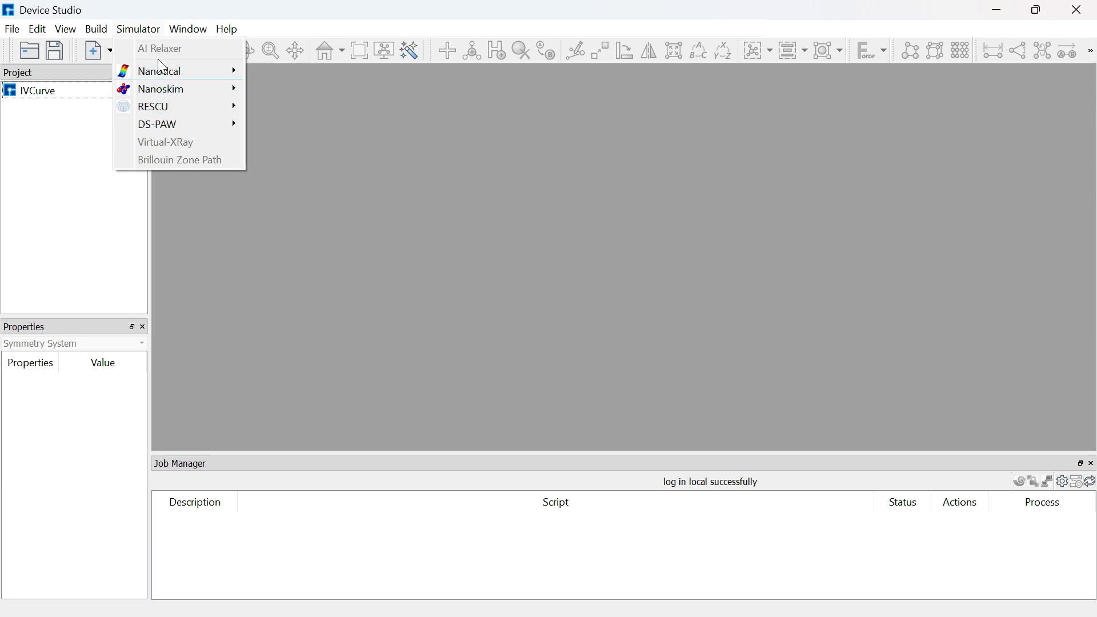
{"action": "mouse_move", "coordinate": [180, 71]}
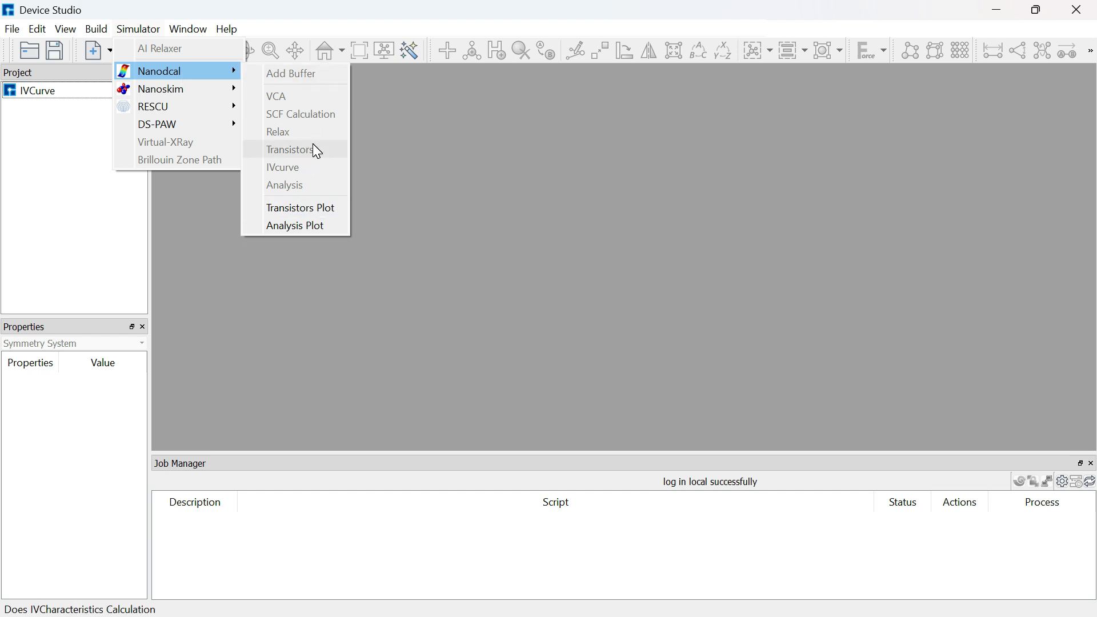
{"action": "left_click", "coordinate": [69, 109]}
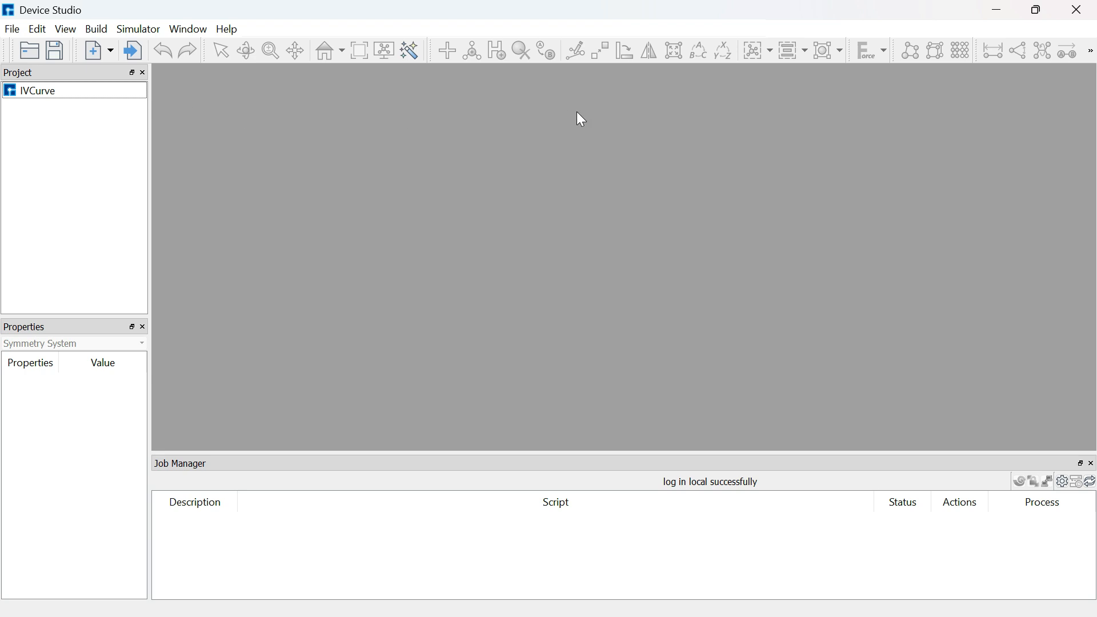
{"action": "left_click", "coordinate": [67, 93]}
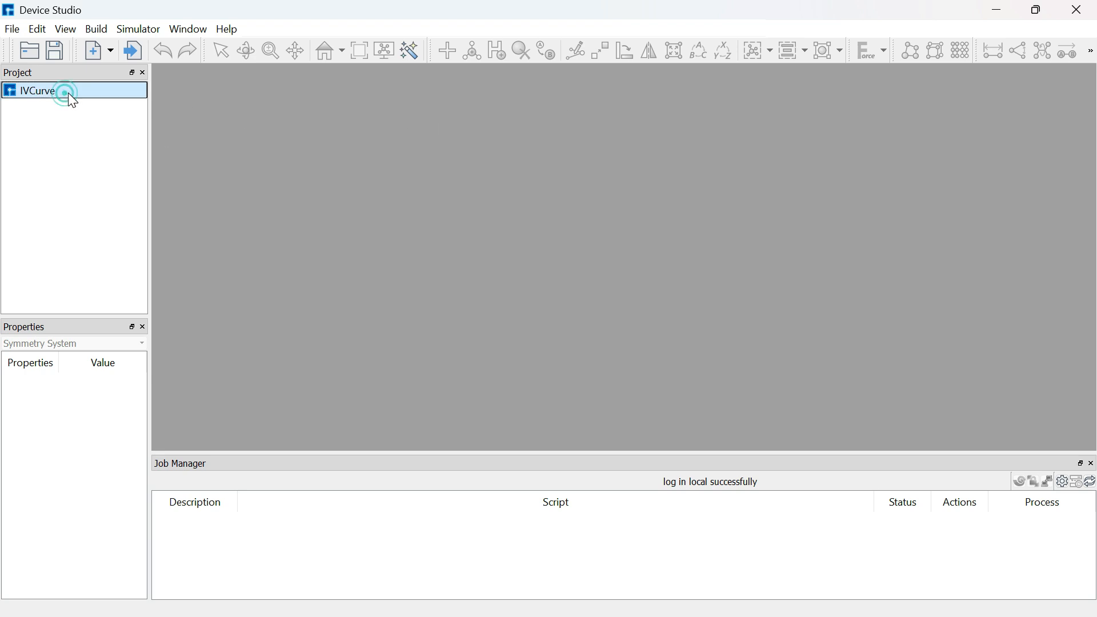
Step: Start importing a local structure file and review the supported file formats
{"action": "left_click", "coordinate": [12, 31]}
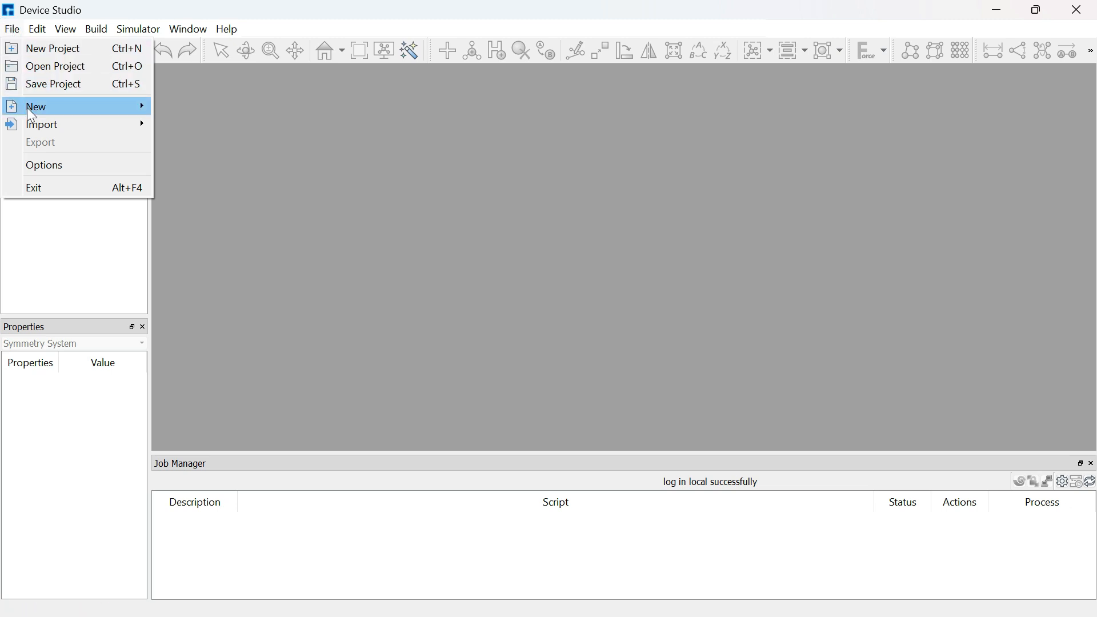
{"action": "mouse_move", "coordinate": [26, 108]}
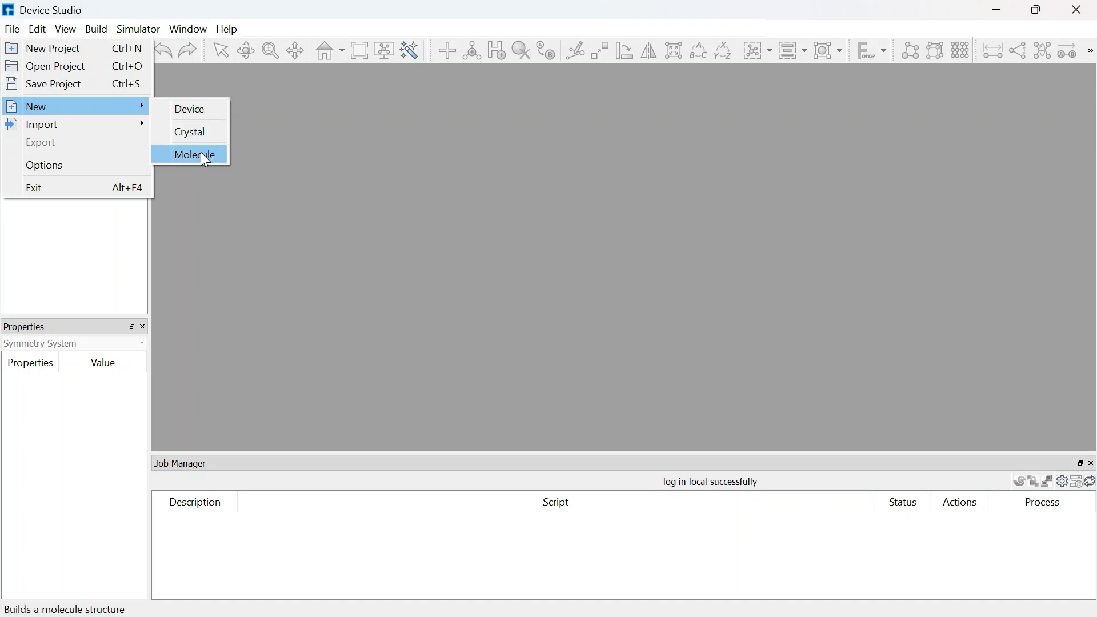
{"action": "mouse_move", "coordinate": [139, 124]}
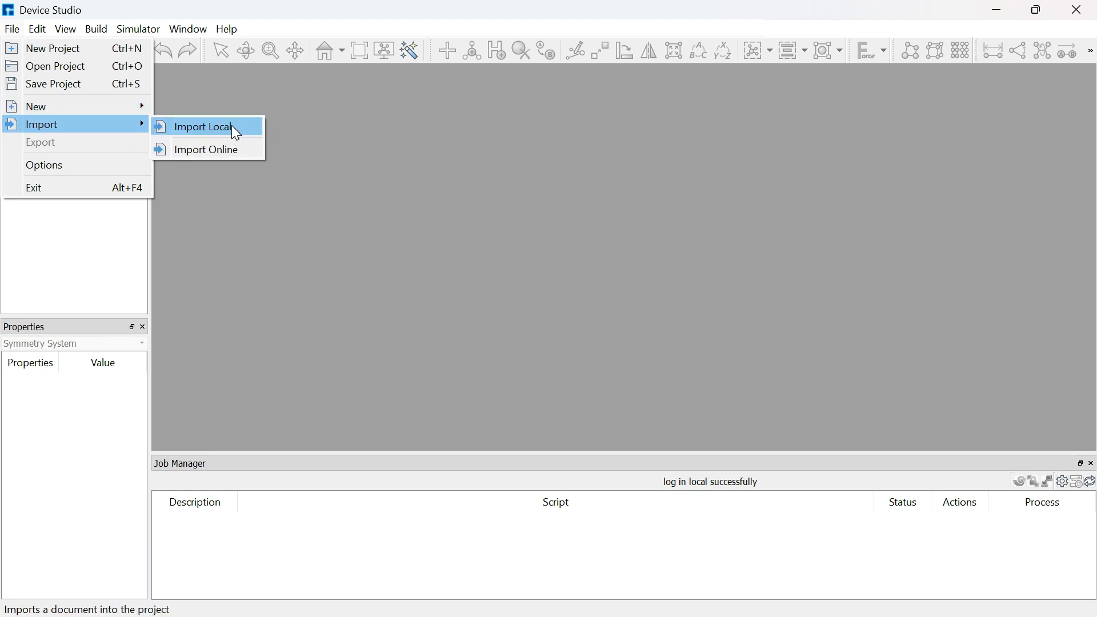
{"action": "left_click", "coordinate": [206, 128]}
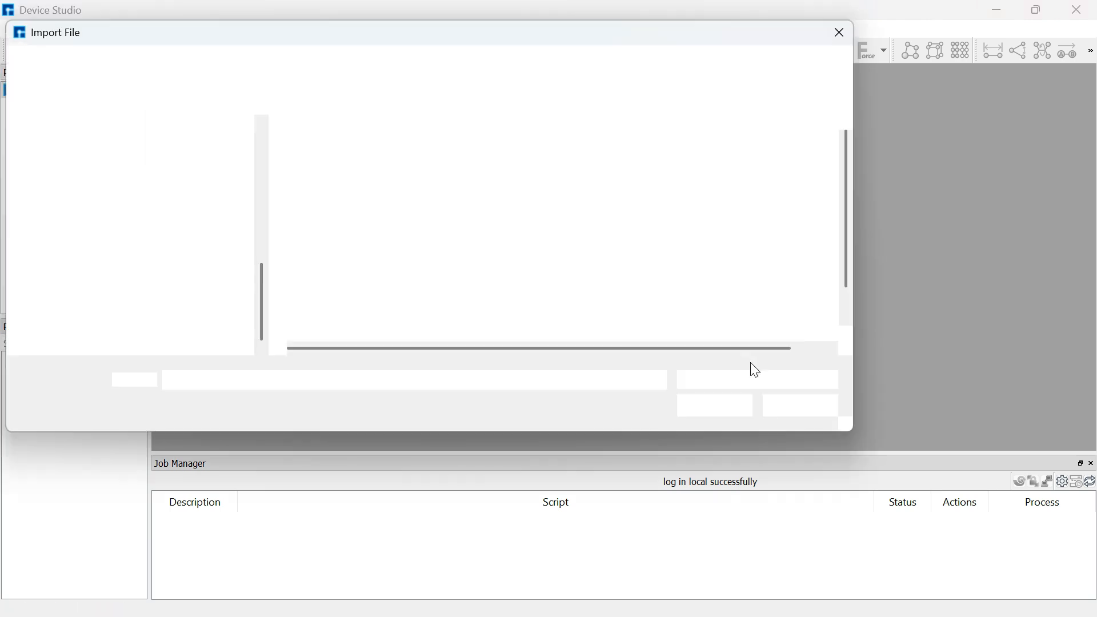
{"action": "left_click", "coordinate": [783, 383]}
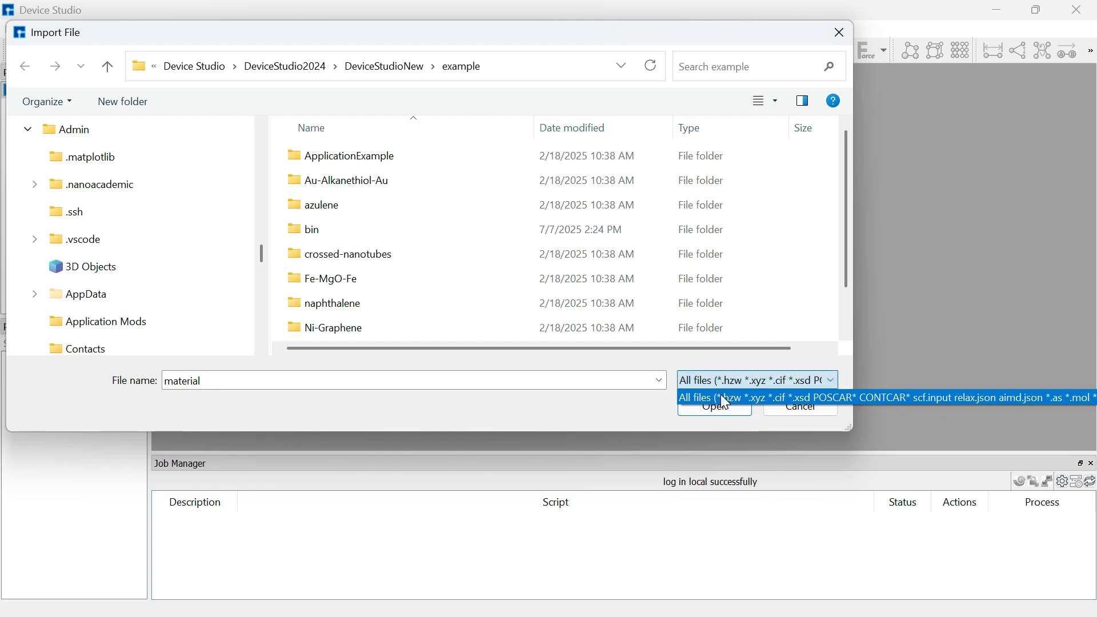
{"action": "left_click", "coordinate": [838, 397]}
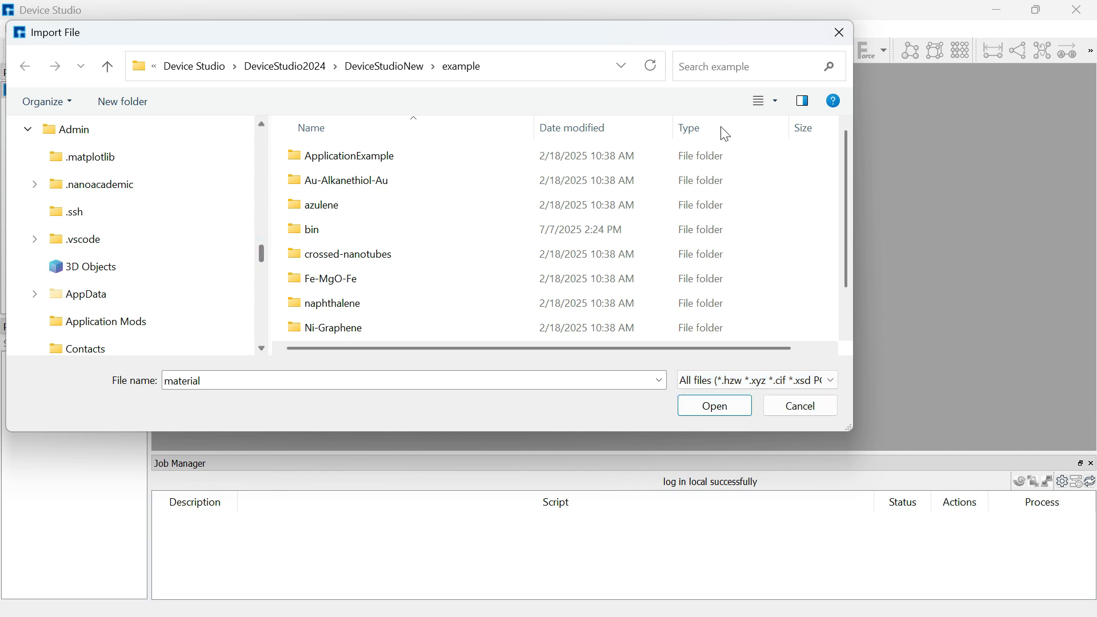
Step: Browse to the material library folder on drive D, under Device Studio, DeviceStudio2024 and DeviceStudioNew
{"action": "left_click_drag", "start_coordinate": [262, 251], "coordinate": [260, 280]}
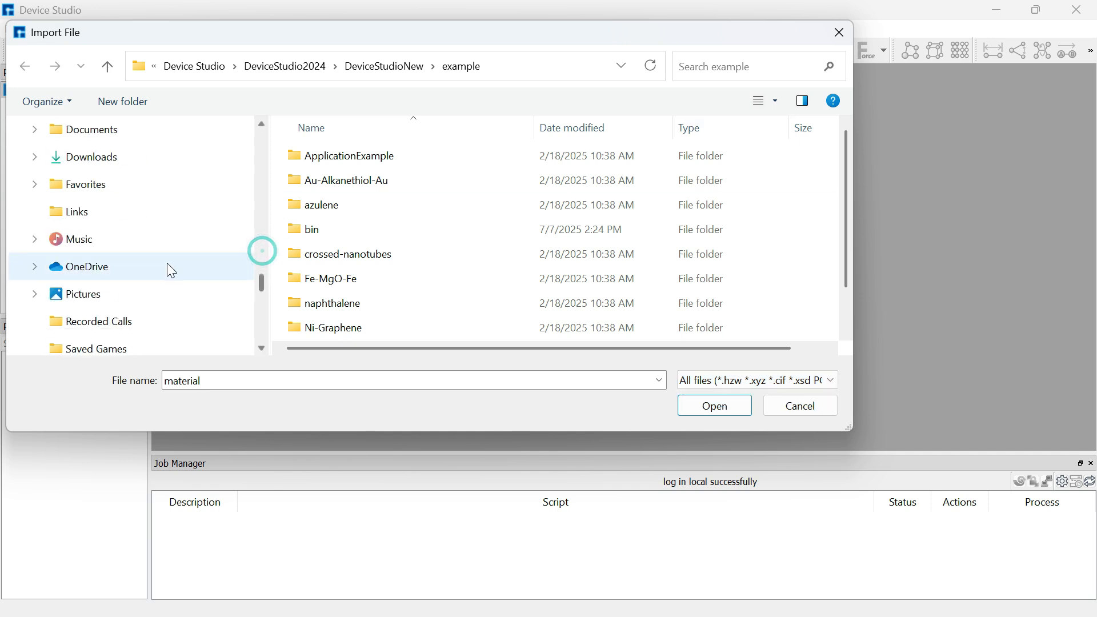
{"action": "scroll", "coordinate": [129, 221], "scroll_direction": "up", "scroll_amount": 2}
{"action": "scroll", "coordinate": [135, 265], "scroll_direction": "down", "scroll_amount": 3}
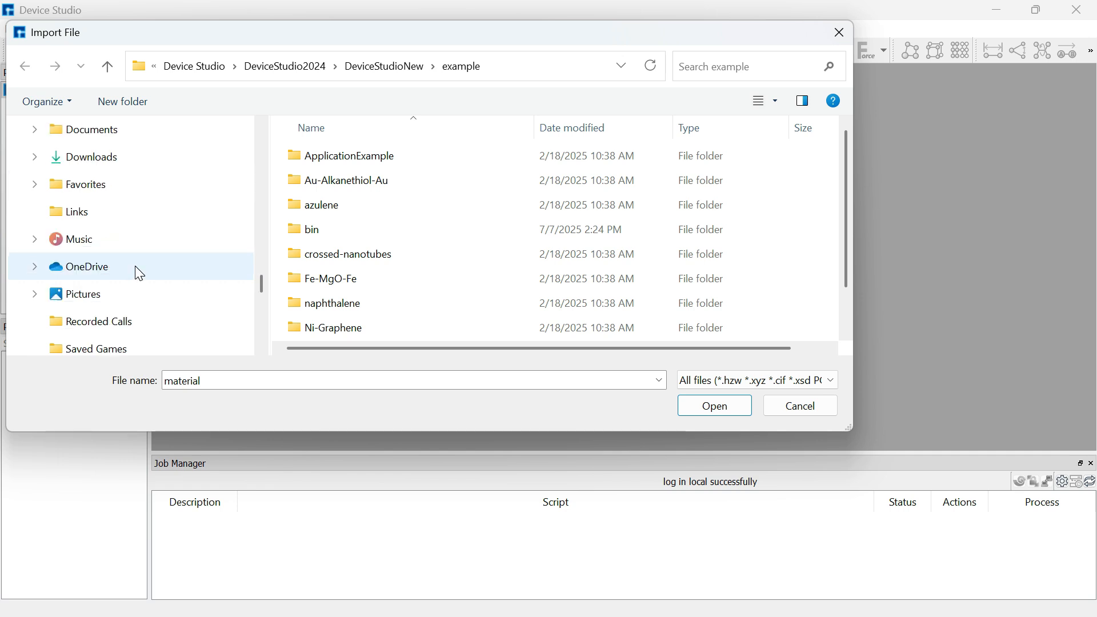
{"action": "left_click", "coordinate": [115, 315]}
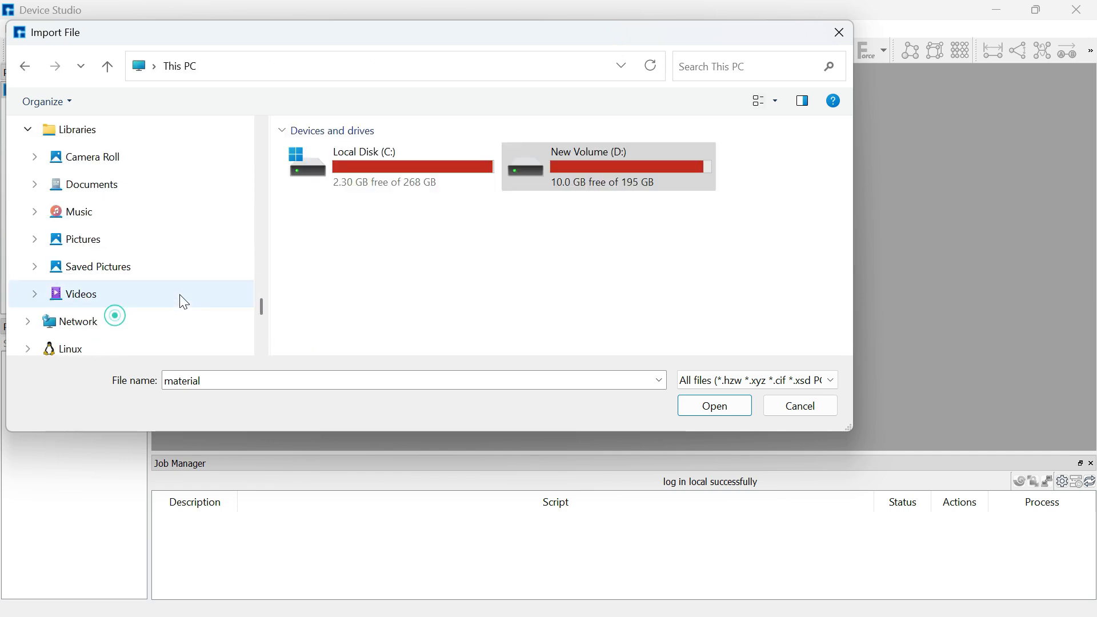
{"action": "double_click", "coordinate": [557, 176]}
{"action": "scroll", "coordinate": [621, 212], "scroll_direction": "down", "scroll_amount": 3}
{"action": "scroll", "coordinate": [621, 212], "scroll_direction": "down", "scroll_amount": 3}
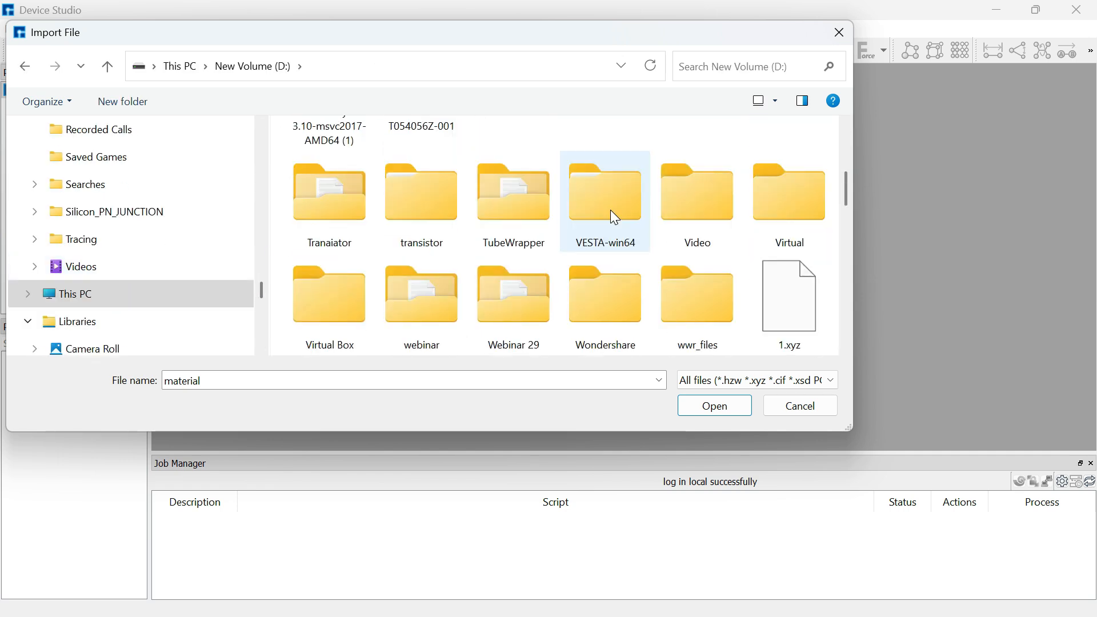
{"action": "scroll", "coordinate": [792, 183], "scroll_direction": "up", "scroll_amount": 5}
{"action": "double_click", "coordinate": [793, 180]}
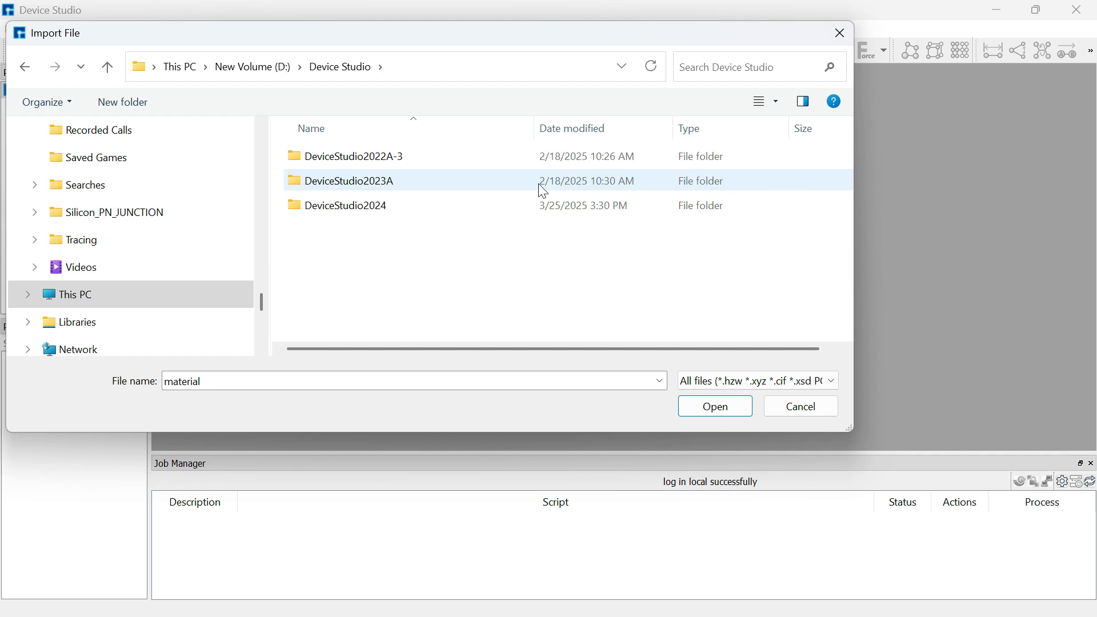
{"action": "double_click", "coordinate": [395, 205]}
{"action": "double_click", "coordinate": [392, 156]}
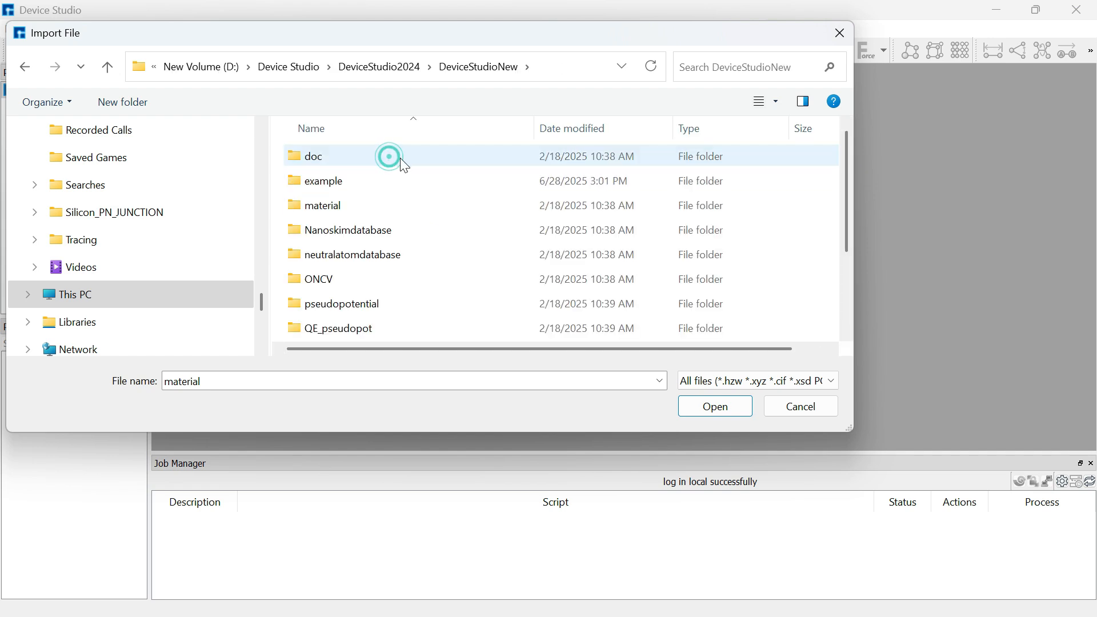
{"action": "double_click", "coordinate": [406, 210]}
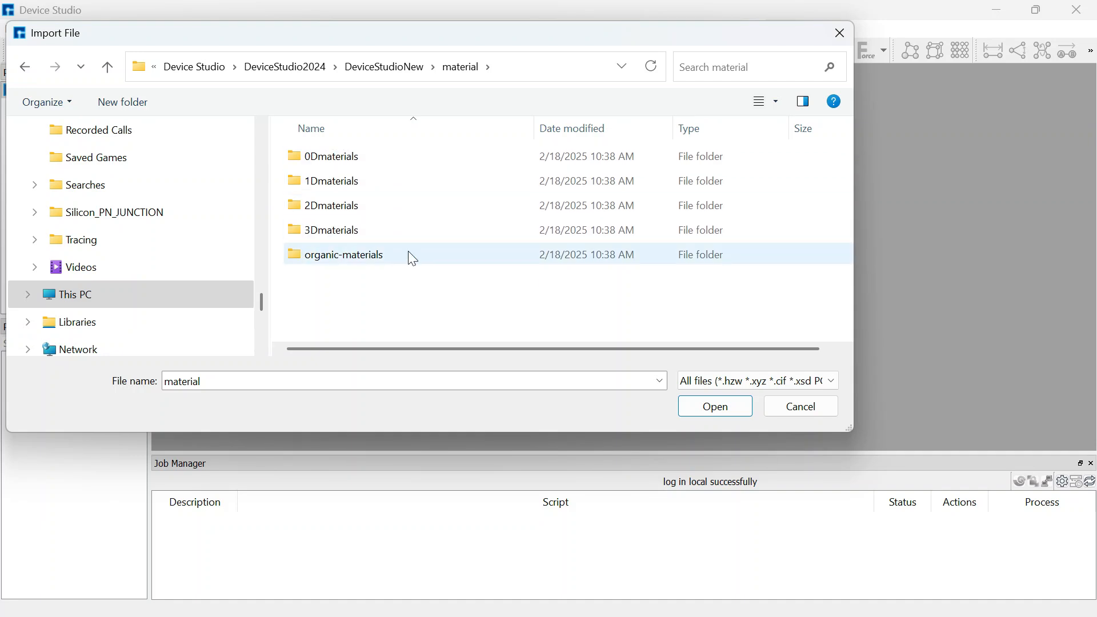
Step: Look through the Molecules folder of the 0Dmaterials library and return to the material folder
{"action": "double_click", "coordinate": [317, 156]}
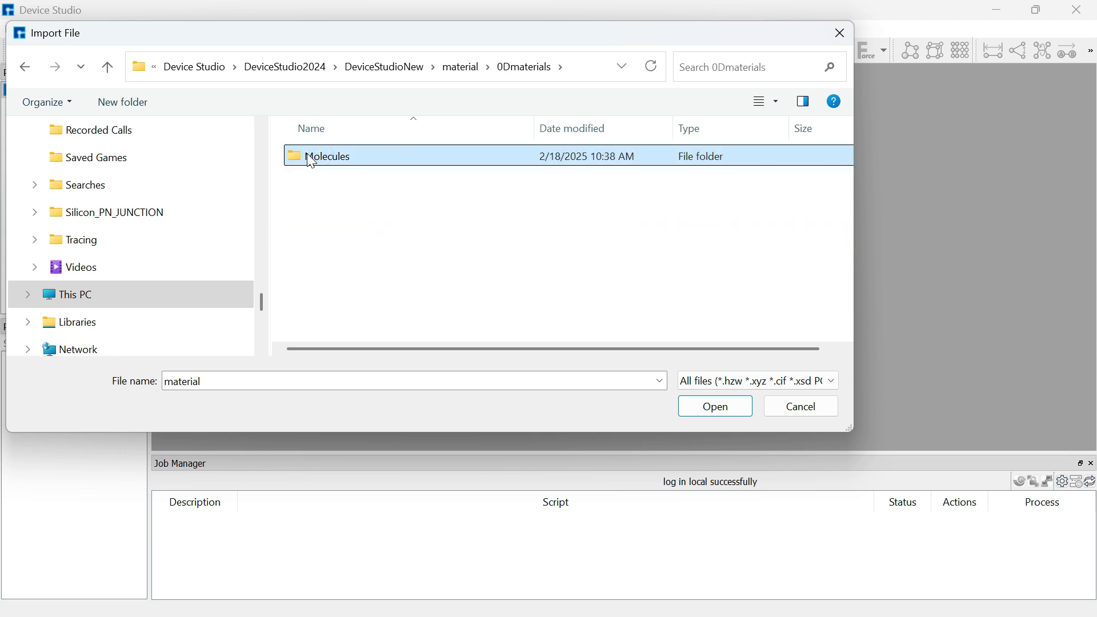
{"action": "double_click", "coordinate": [309, 156]}
{"action": "double_click", "coordinate": [318, 156]}
{"action": "left_click", "coordinate": [314, 156]}
{"action": "left_click", "coordinate": [106, 67]}
{"action": "left_click", "coordinate": [106, 67]}
{"action": "left_click", "coordinate": [107, 67]}
Step: Examine the Nanotube folder in 1Dmaterials and the Novelty_material folder in 2Dmaterials
{"action": "double_click", "coordinate": [338, 180]}
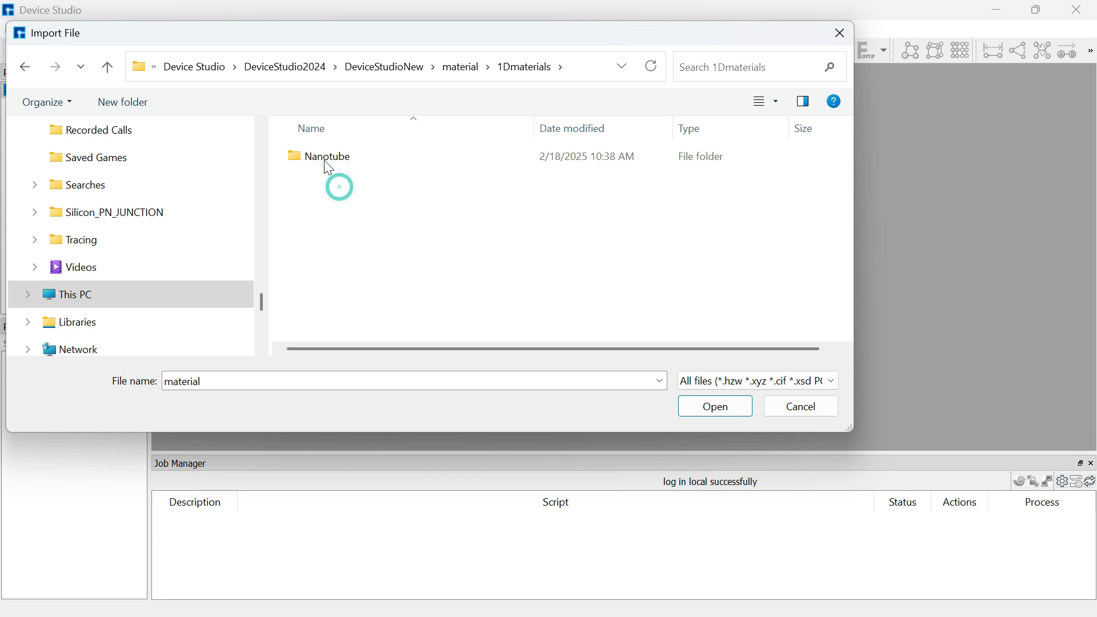
{"action": "double_click", "coordinate": [323, 160]}
{"action": "left_click", "coordinate": [108, 72]}
{"action": "left_click", "coordinate": [108, 72]}
{"action": "double_click", "coordinate": [295, 204]}
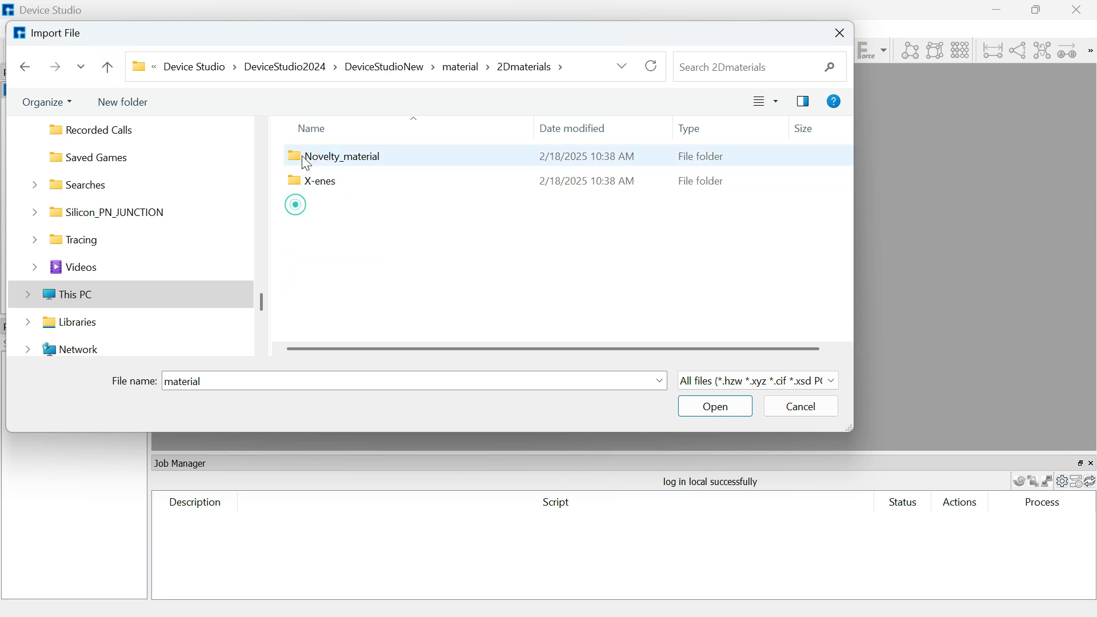
{"action": "double_click", "coordinate": [302, 157]}
{"action": "double_click", "coordinate": [305, 160]}
{"action": "left_click", "coordinate": [107, 67]}
Step: Examine the Pure_metal files under 3Dmaterials Conductor and the subfolders of organic-materials, returning to the material folder
{"action": "double_click", "coordinate": [325, 180]}
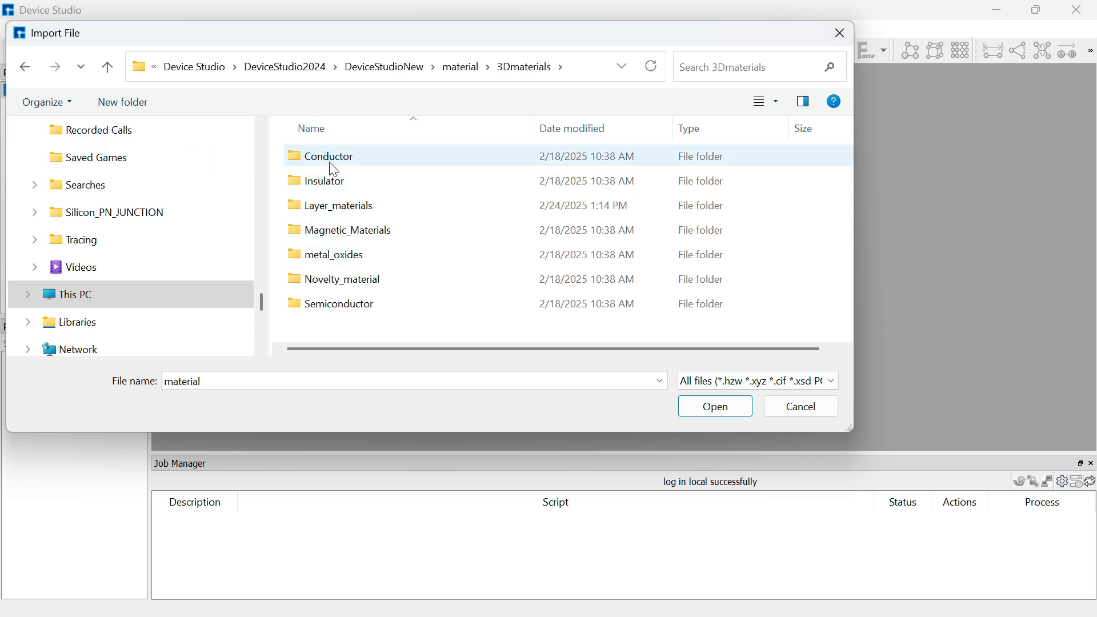
{"action": "double_click", "coordinate": [326, 156]}
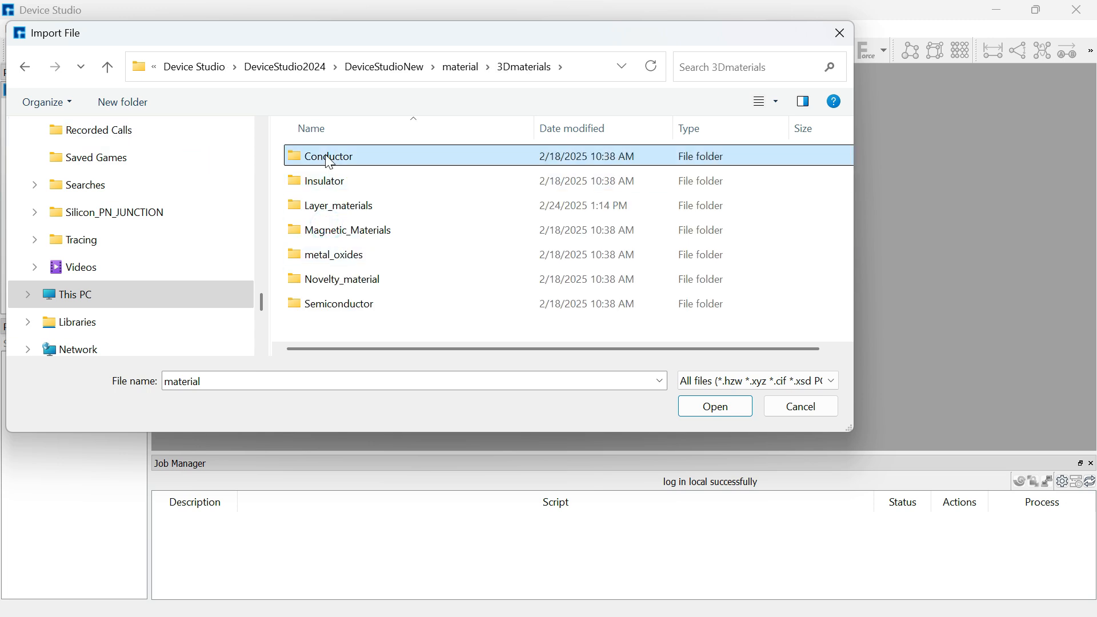
{"action": "double_click", "coordinate": [331, 159]}
{"action": "scroll", "coordinate": [375, 220], "scroll_direction": "down", "scroll_amount": 8}
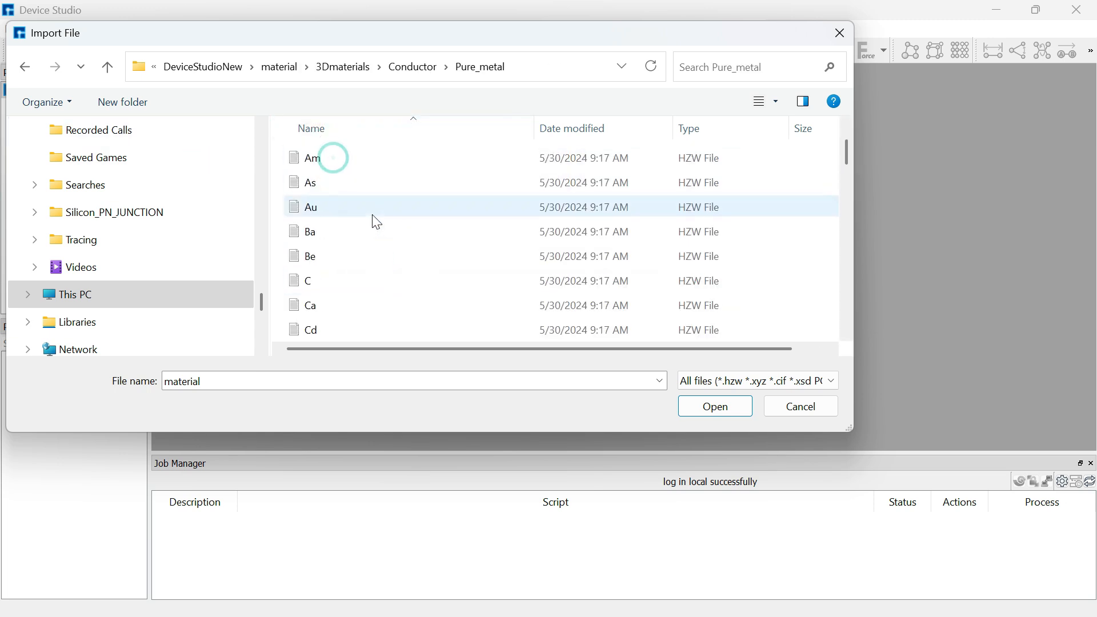
{"action": "scroll", "coordinate": [380, 228], "scroll_direction": "down", "scroll_amount": 1}
{"action": "left_click", "coordinate": [108, 68]}
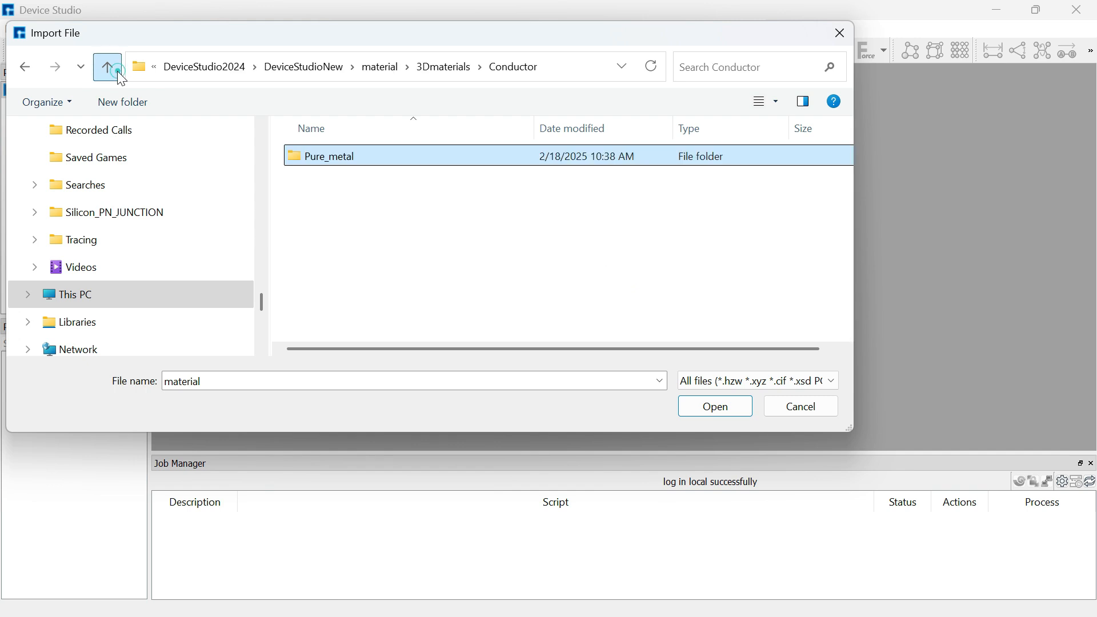
{"action": "left_click", "coordinate": [108, 68]}
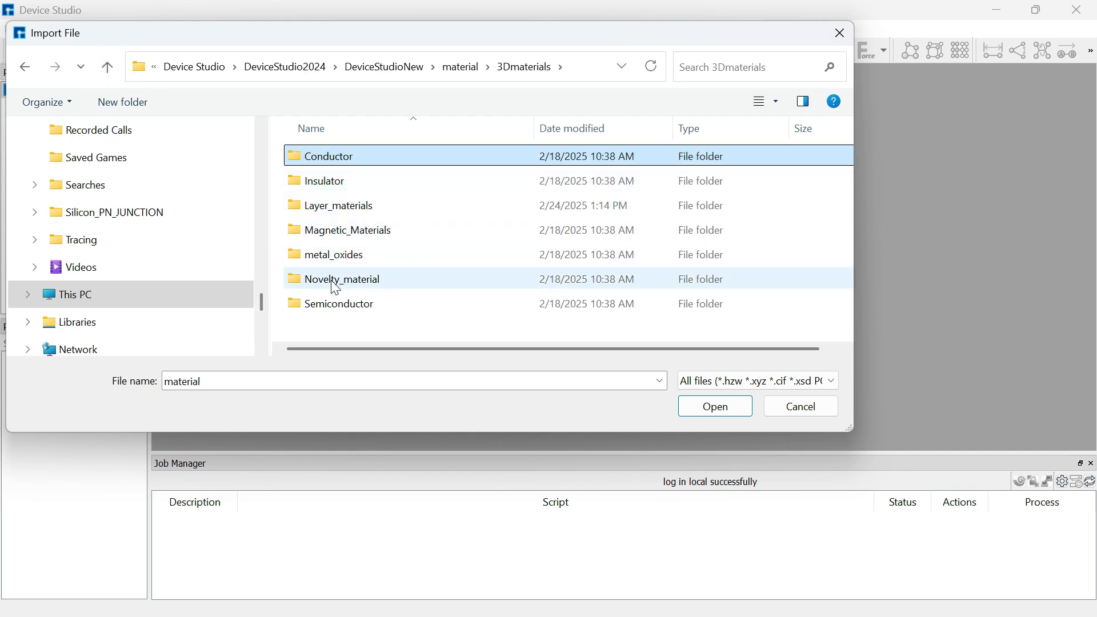
{"action": "left_click", "coordinate": [107, 67]}
{"action": "double_click", "coordinate": [343, 251]}
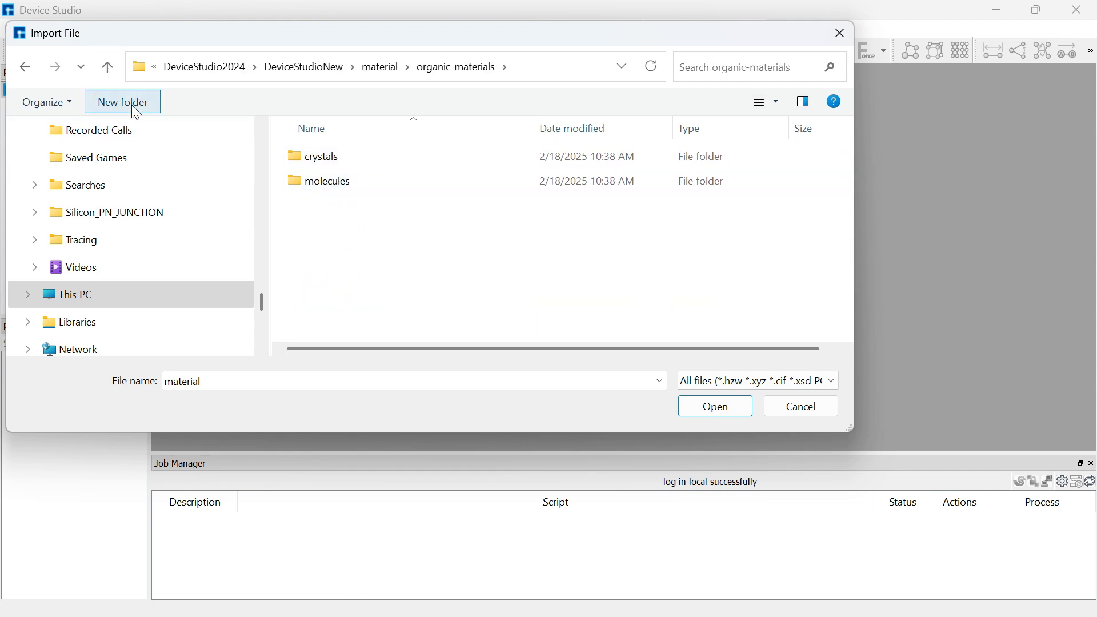
{"action": "left_click", "coordinate": [107, 67]}
Step: Import the Si structure file from the Semiconductor folder of the 3Dmaterials library into the project
{"action": "double_click", "coordinate": [371, 229]}
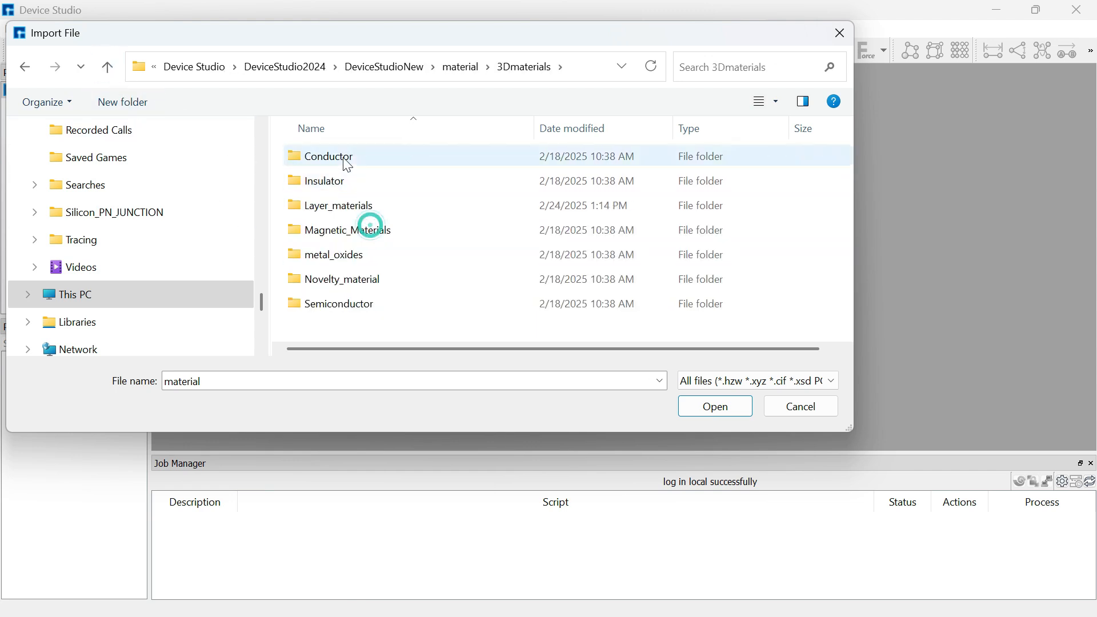
{"action": "double_click", "coordinate": [390, 304]}
{"action": "scroll", "coordinate": [365, 247], "scroll_direction": "down", "scroll_amount": 5}
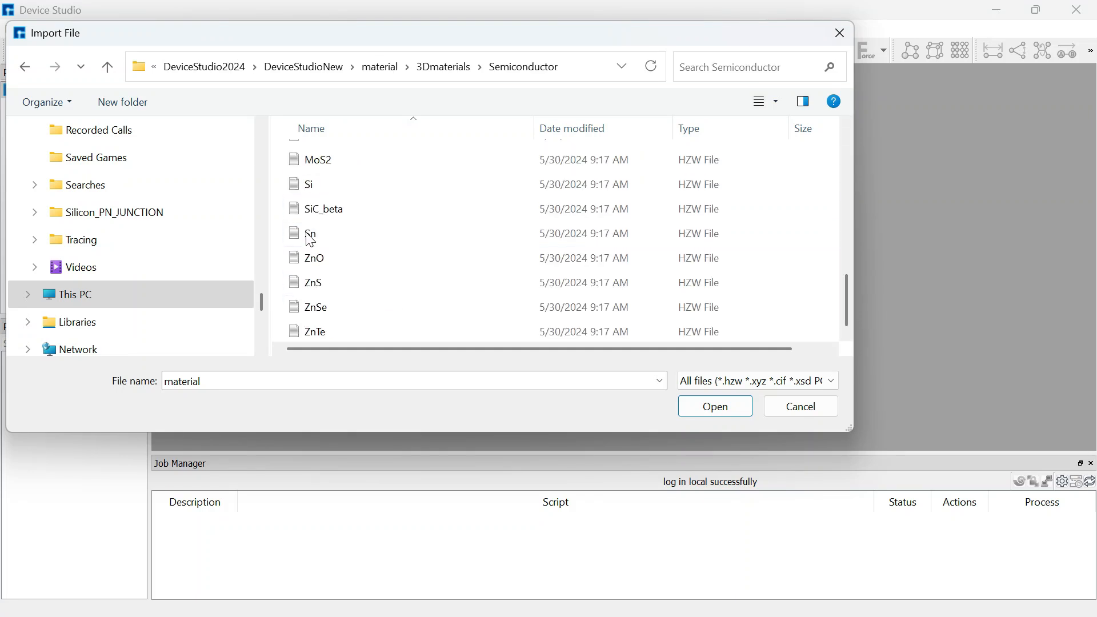
{"action": "left_click", "coordinate": [301, 188]}
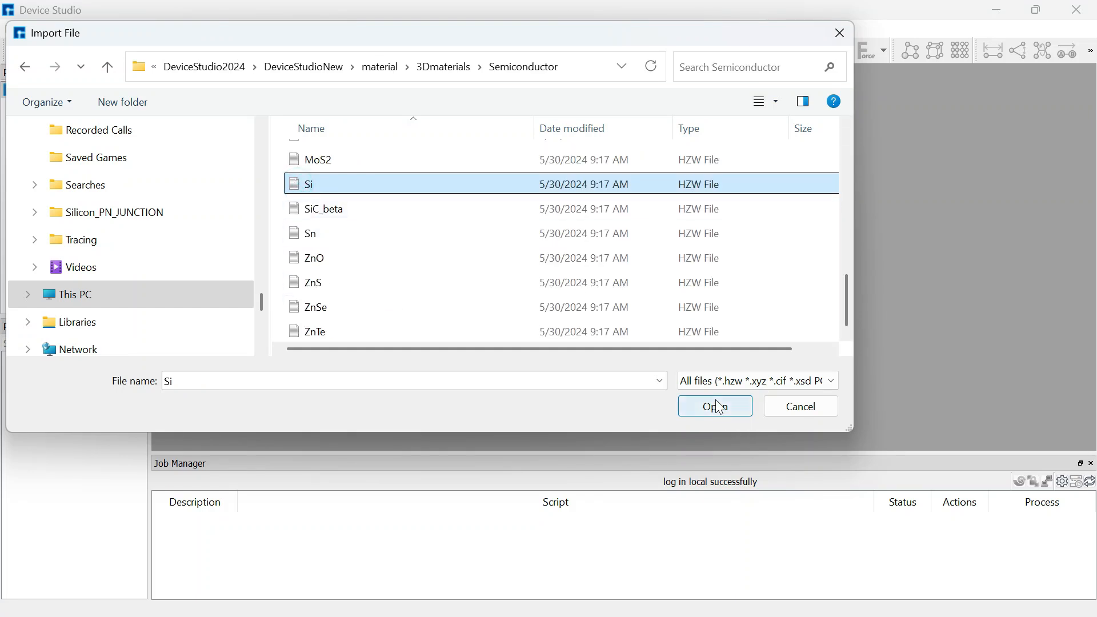
{"action": "left_click", "coordinate": [765, 380]}
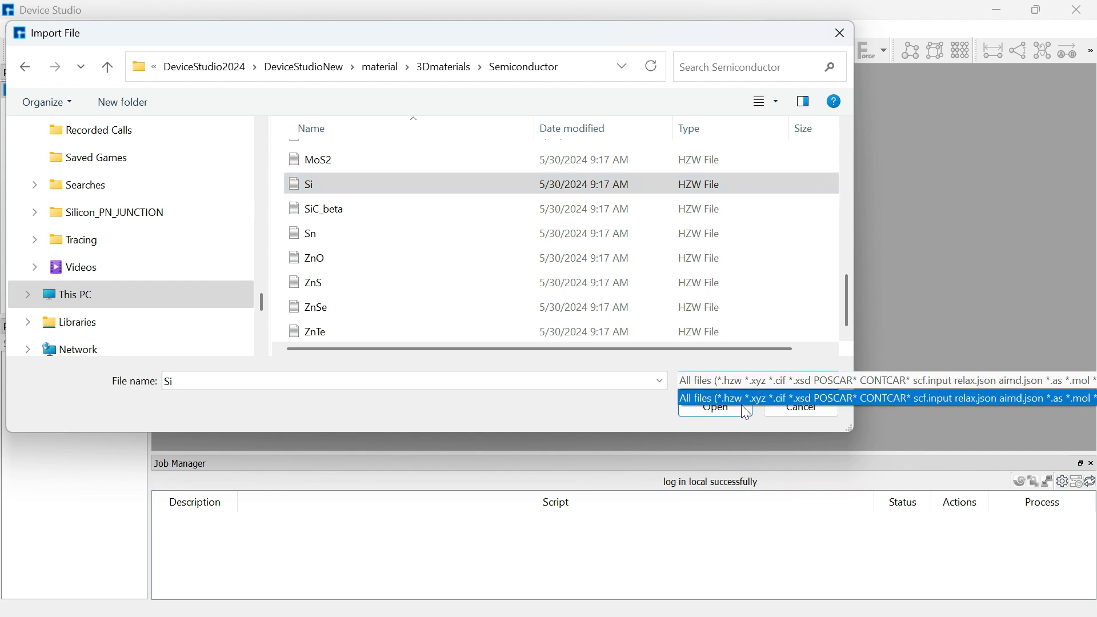
{"action": "left_click", "coordinate": [711, 407]}
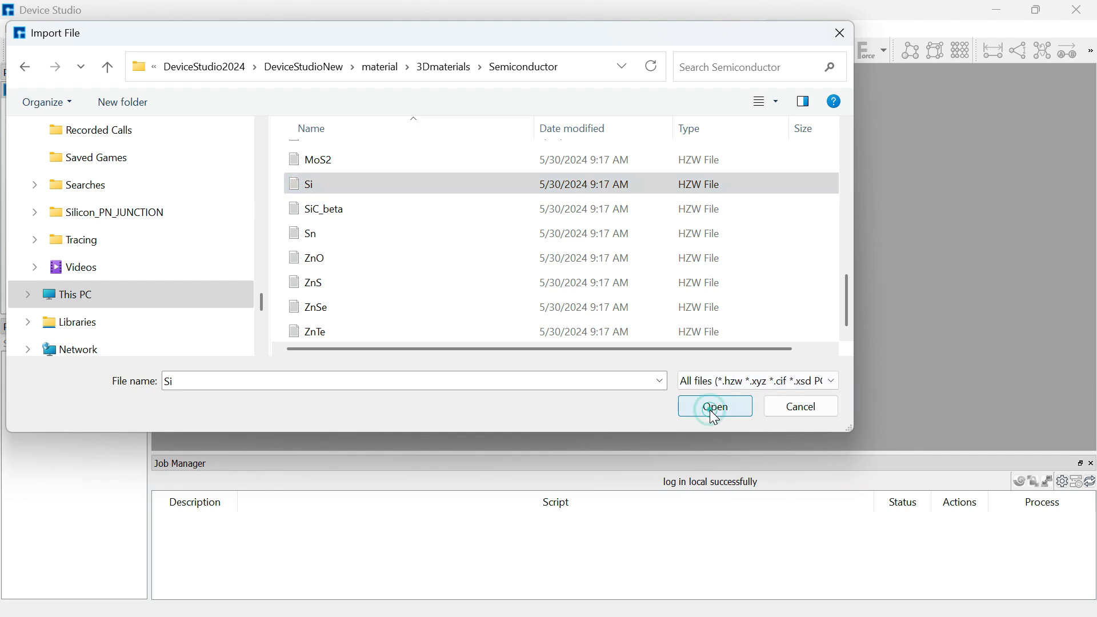
{"action": "left_click", "coordinate": [714, 406]}
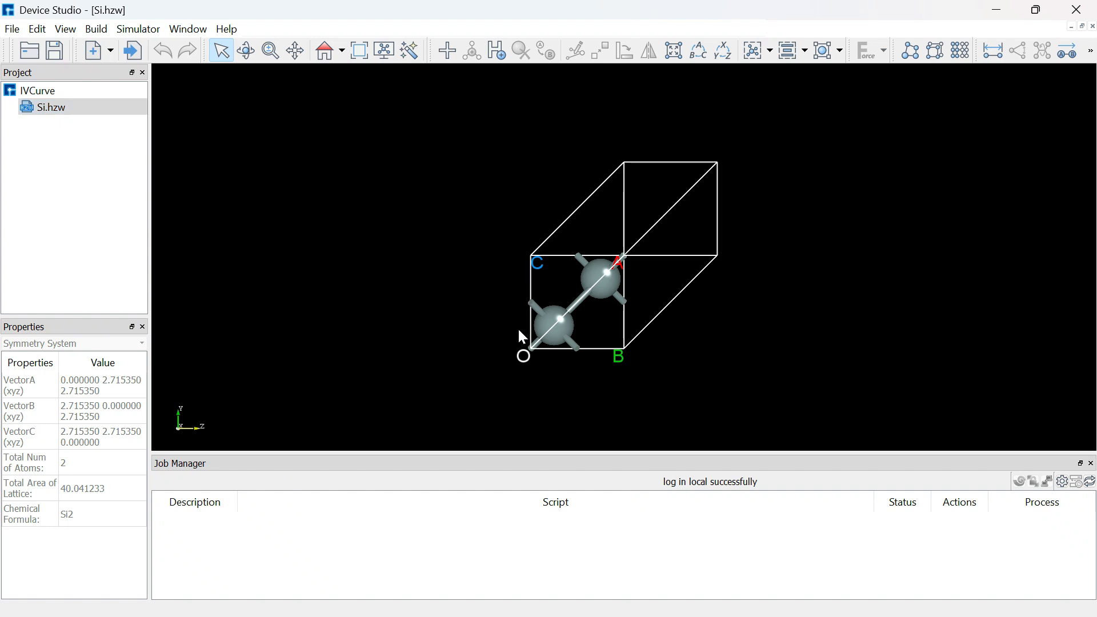
Step: Inspect the element and XYZ coordinates of each of the two silicon atoms in the unit cell
{"action": "left_click", "coordinate": [546, 320]}
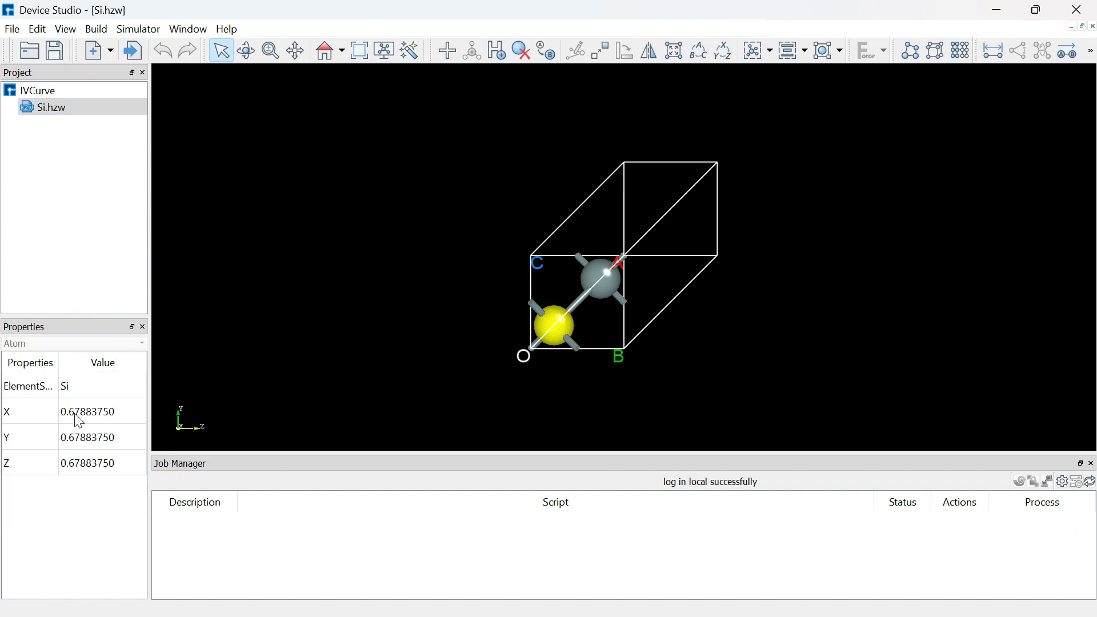
{"action": "left_click", "coordinate": [576, 307]}
{"action": "left_click", "coordinate": [601, 302]}
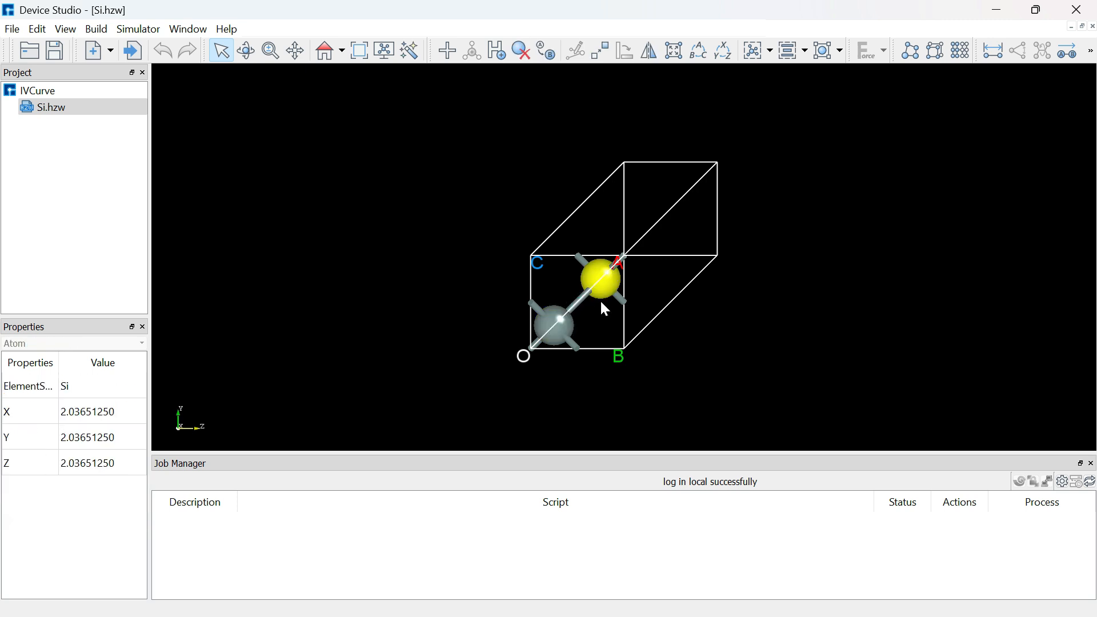
{"action": "left_click", "coordinate": [560, 325]}
{"action": "left_click", "coordinate": [594, 274]}
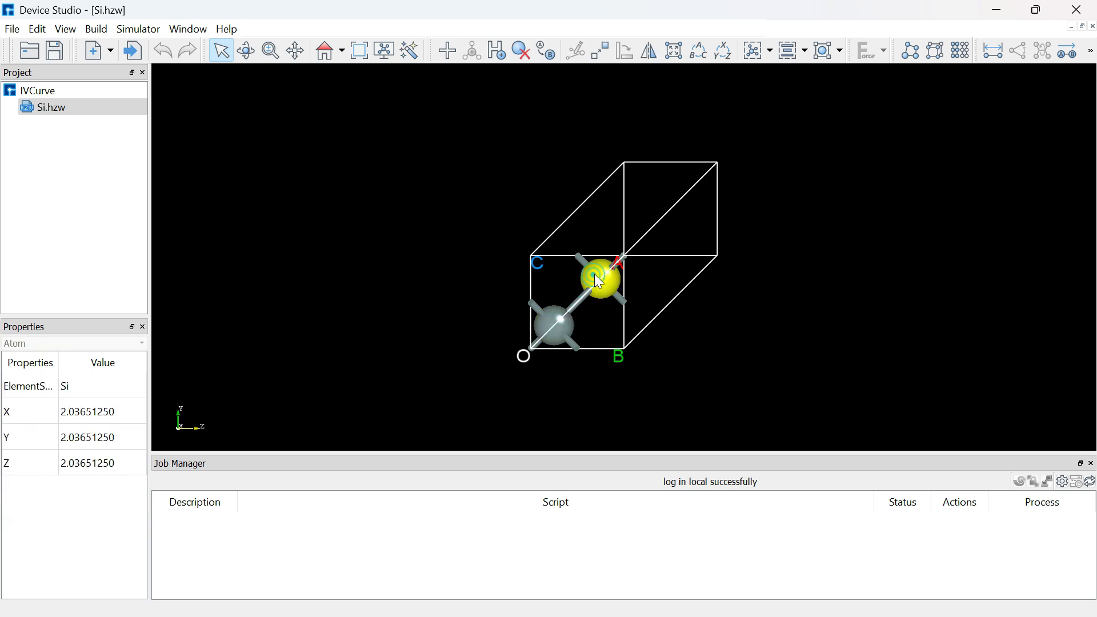
{"action": "left_click", "coordinate": [98, 29]}
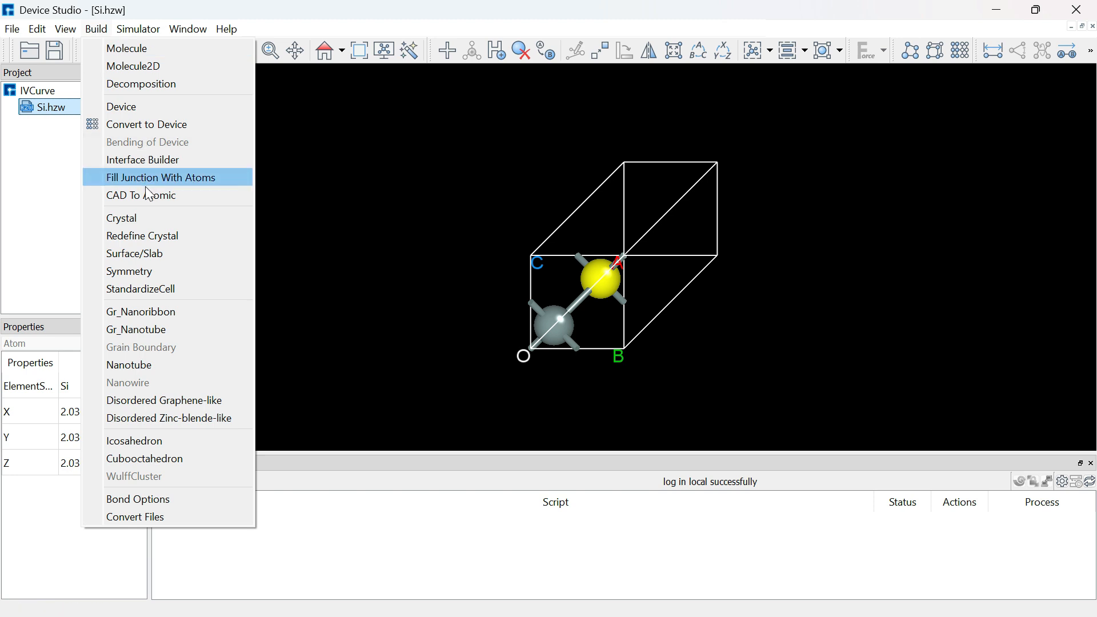
{"action": "left_click", "coordinate": [152, 237]}
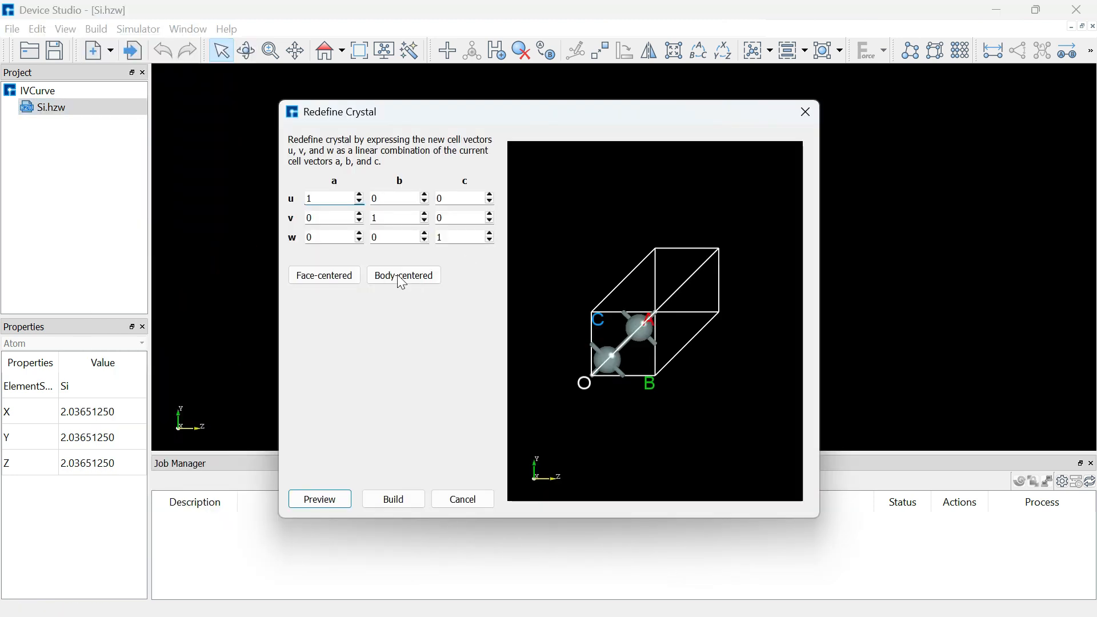
{"action": "left_click", "coordinate": [486, 233]}
{"action": "left_click", "coordinate": [486, 233]}
{"action": "left_click", "coordinate": [487, 233]}
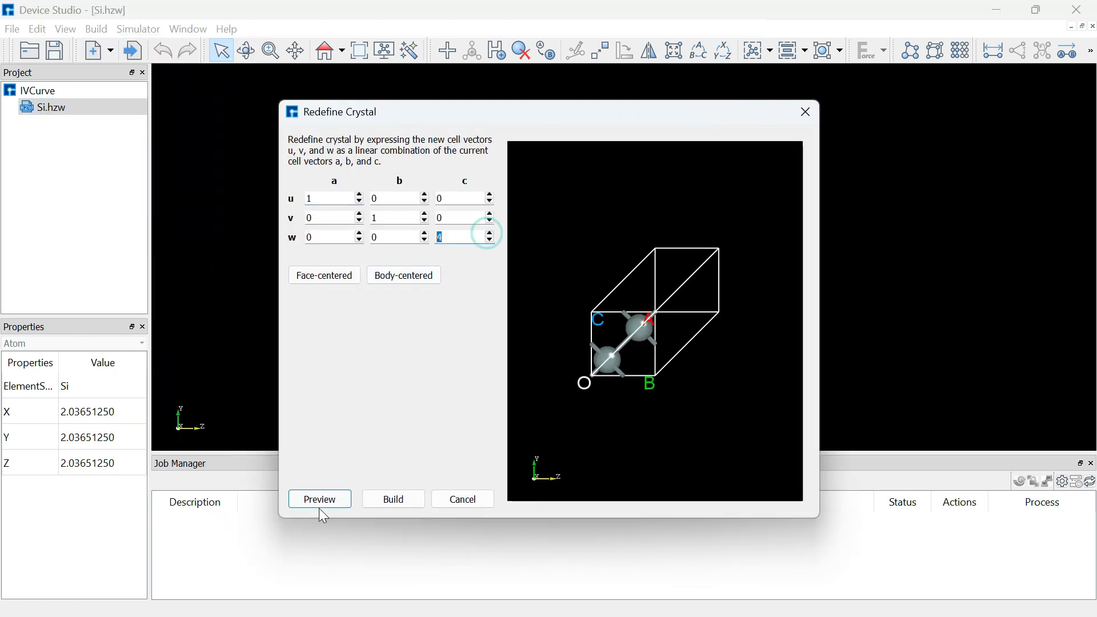
{"action": "left_click", "coordinate": [806, 112]}
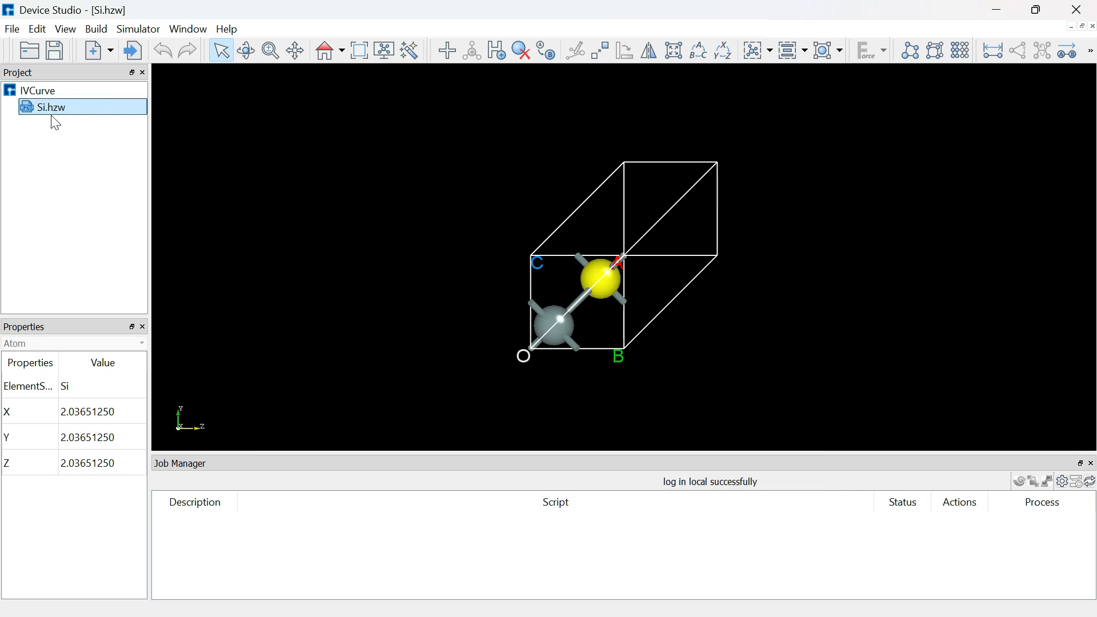
Step: Start building a new device using the L-C-R structure type
{"action": "left_click", "coordinate": [12, 29]}
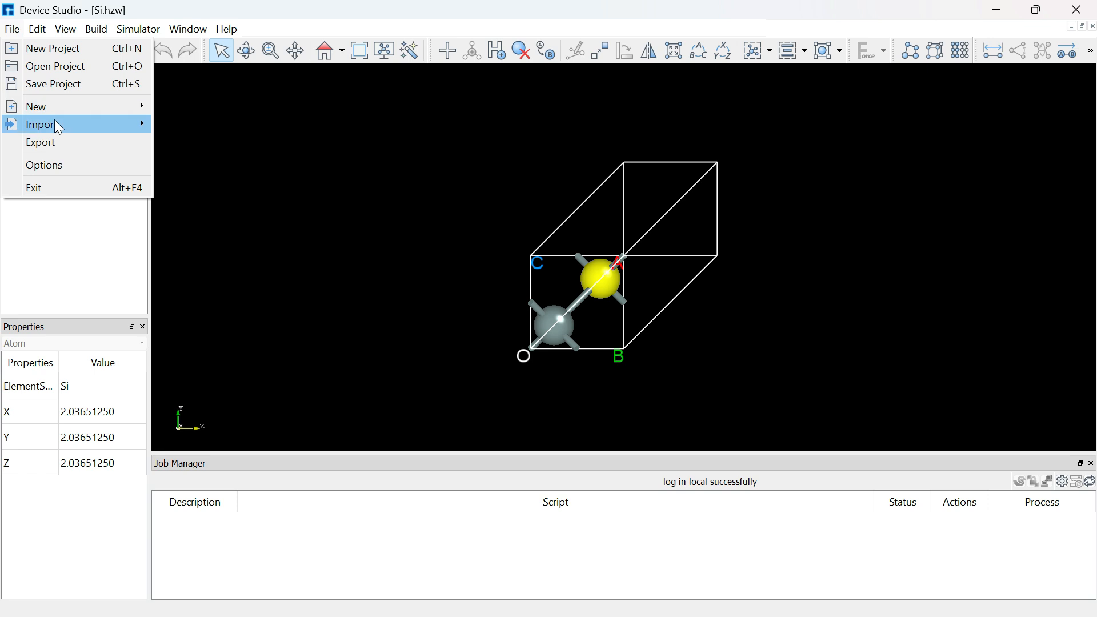
{"action": "mouse_move", "coordinate": [53, 111]}
{"action": "left_click", "coordinate": [199, 108]}
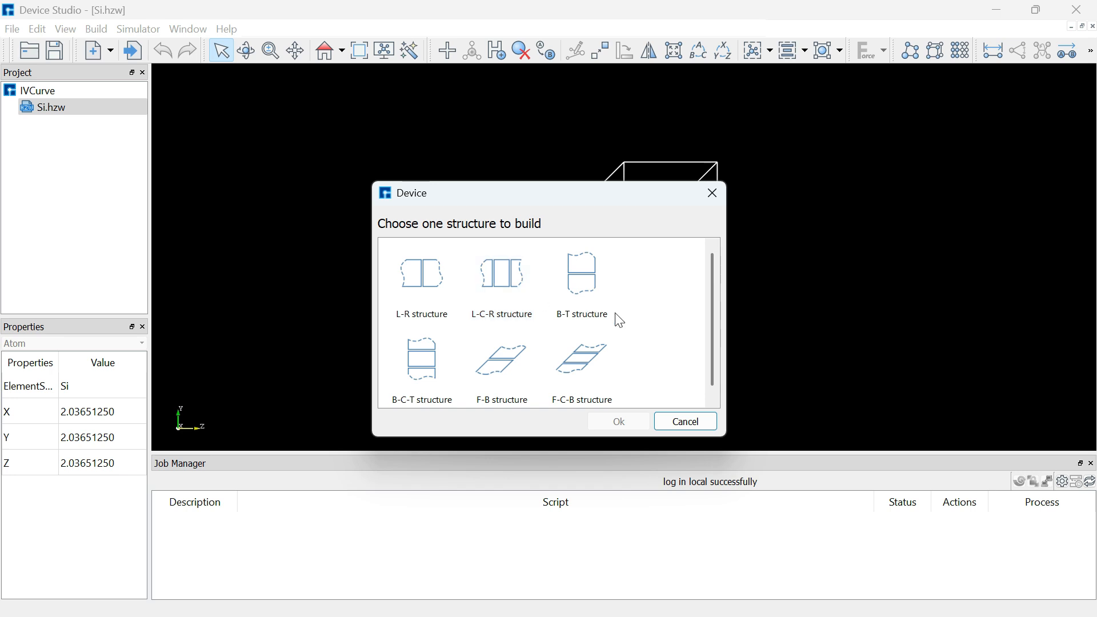
{"action": "left_click_drag", "start_coordinate": [712, 289], "coordinate": [719, 330]}
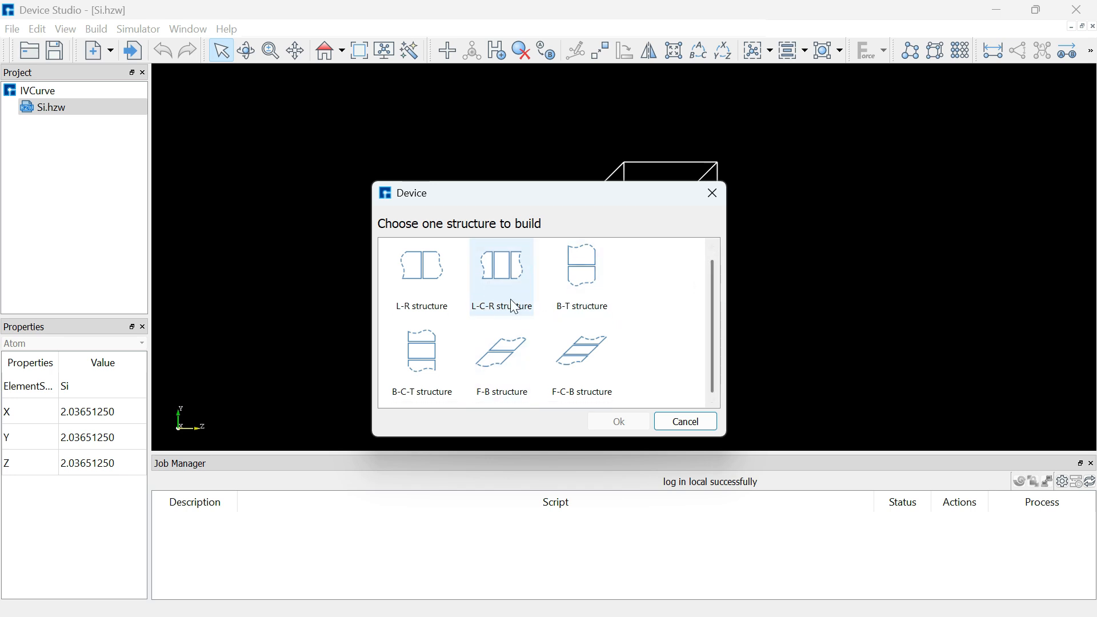
{"action": "scroll", "coordinate": [525, 323], "scroll_direction": "up", "scroll_amount": 1}
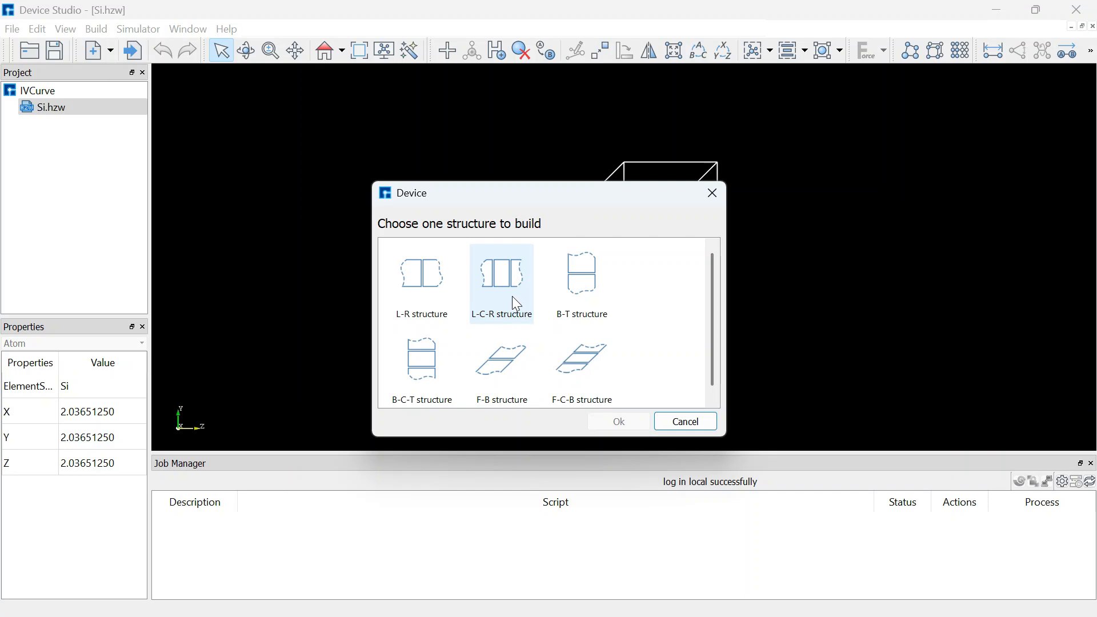
{"action": "left_click", "coordinate": [504, 292]}
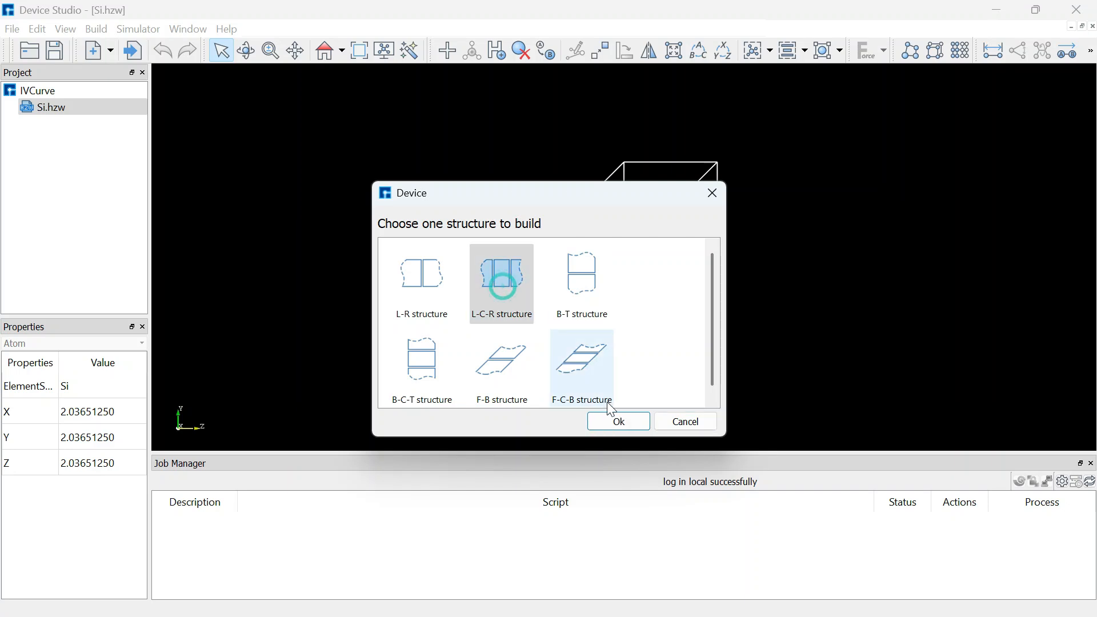
{"action": "left_click", "coordinate": [605, 419]}
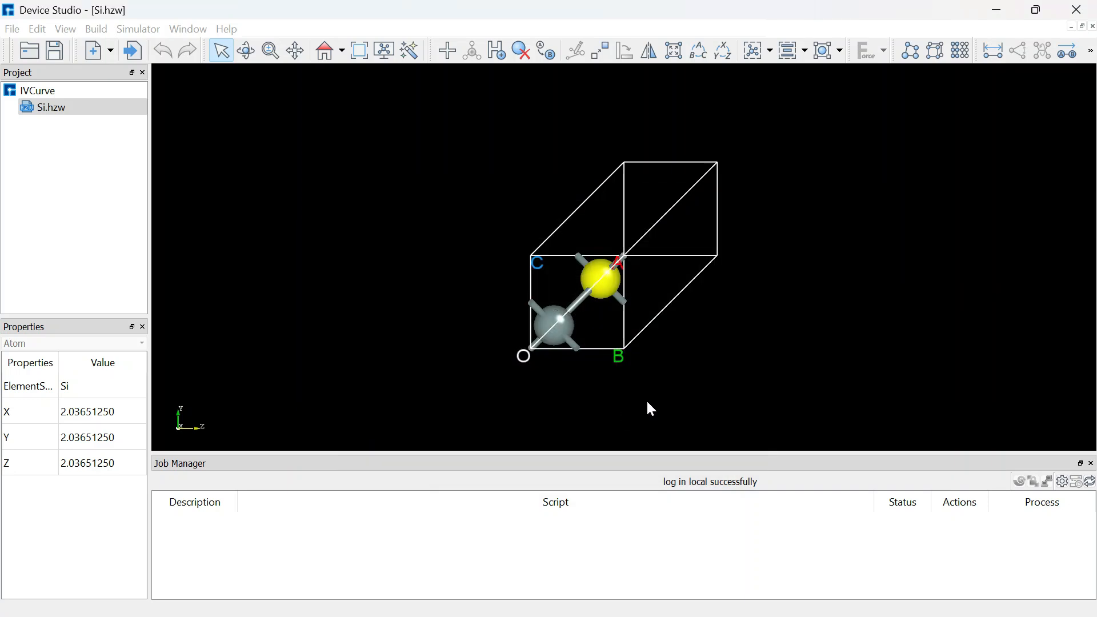
Step: Assign Si.hzw to the left electrode, center and right electrode, and preview the matched L-C-R structure
{"action": "left_click", "coordinate": [483, 179]}
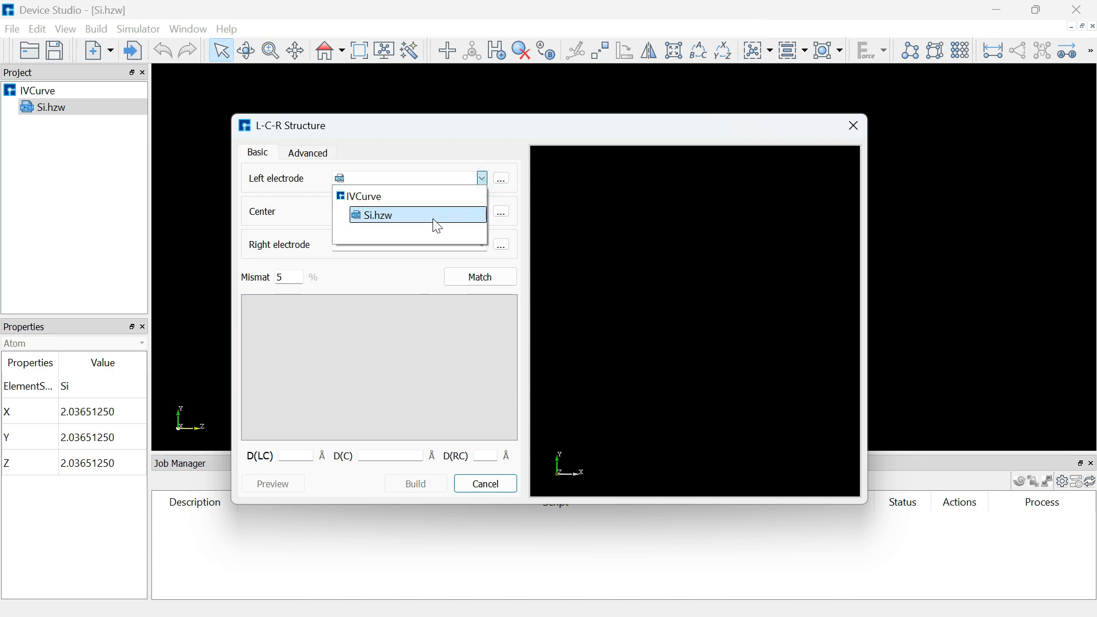
{"action": "left_click", "coordinate": [433, 216]}
{"action": "left_click", "coordinate": [482, 211]}
{"action": "left_click", "coordinate": [421, 247]}
{"action": "left_click", "coordinate": [482, 244]}
{"action": "left_click", "coordinate": [450, 282]}
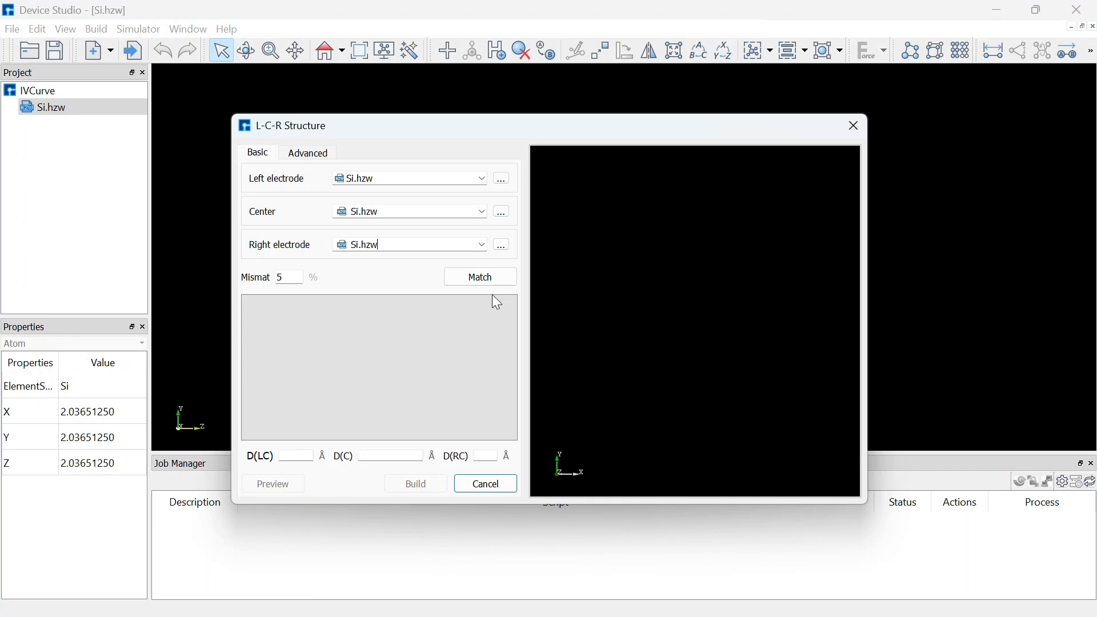
{"action": "left_click", "coordinate": [487, 279]}
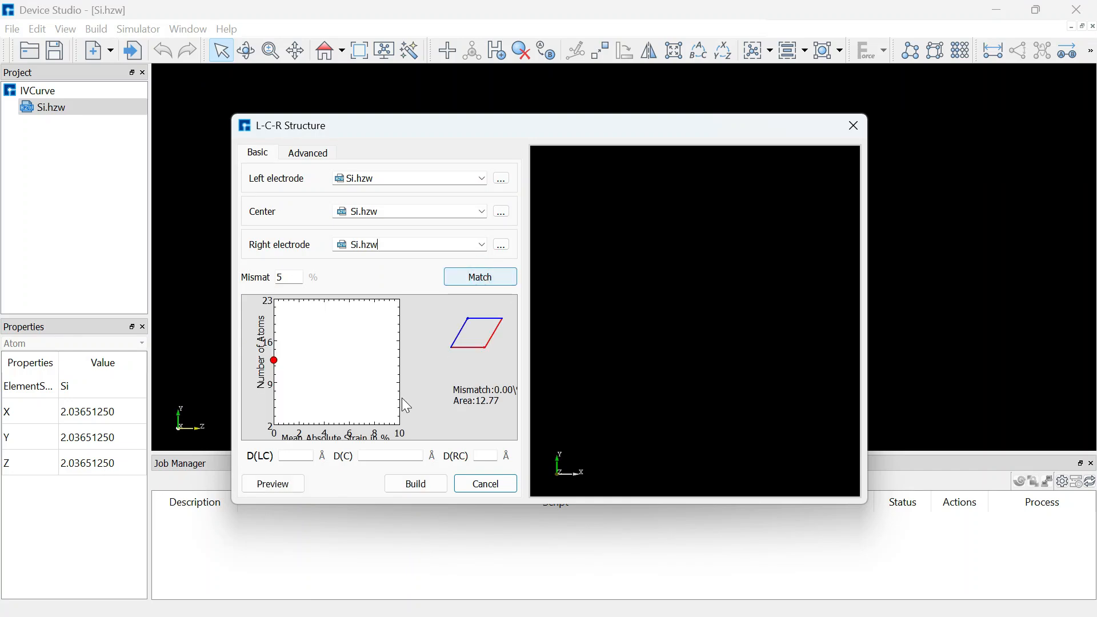
{"action": "left_click", "coordinate": [295, 487]}
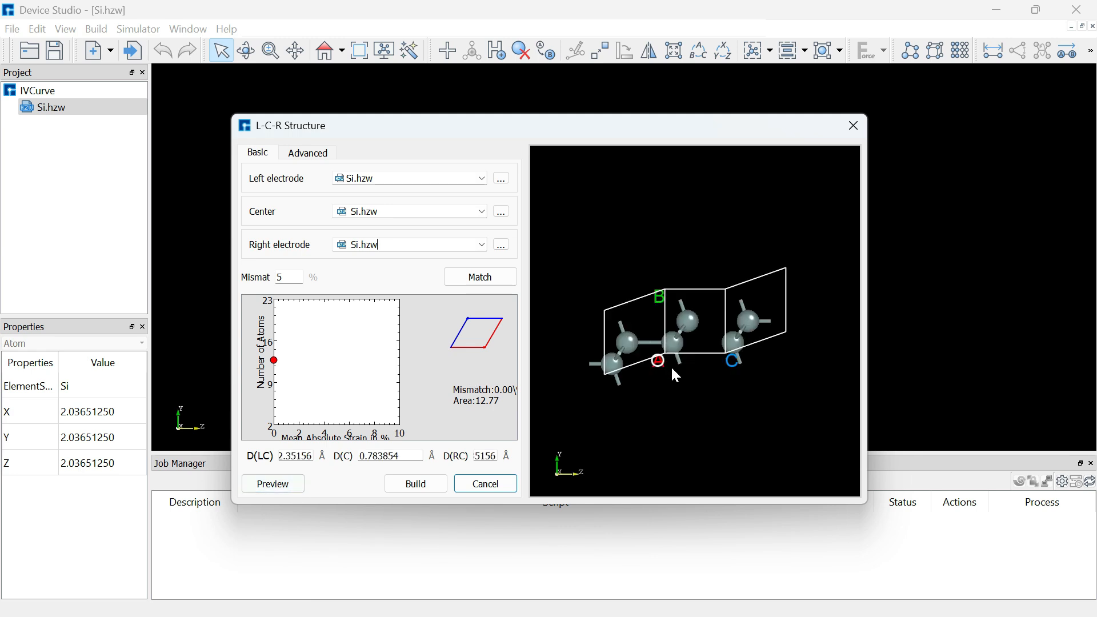
Step: Examine the advanced surface vectors of the left electrode and center, and preview the device with those settings
{"action": "left_click", "coordinate": [308, 153]}
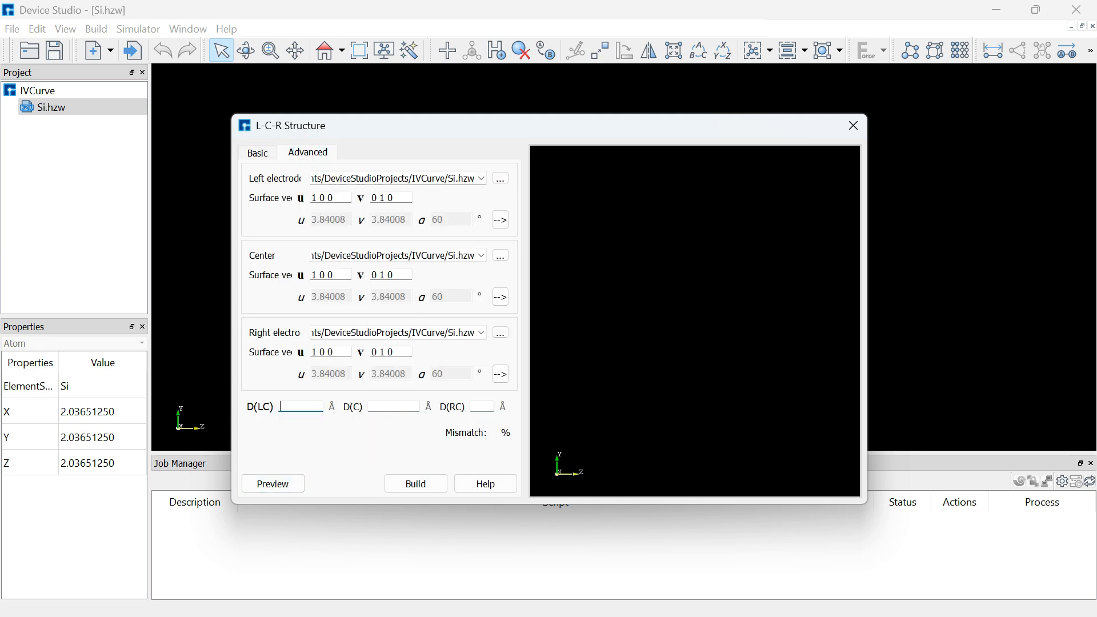
{"action": "left_click", "coordinate": [500, 220]}
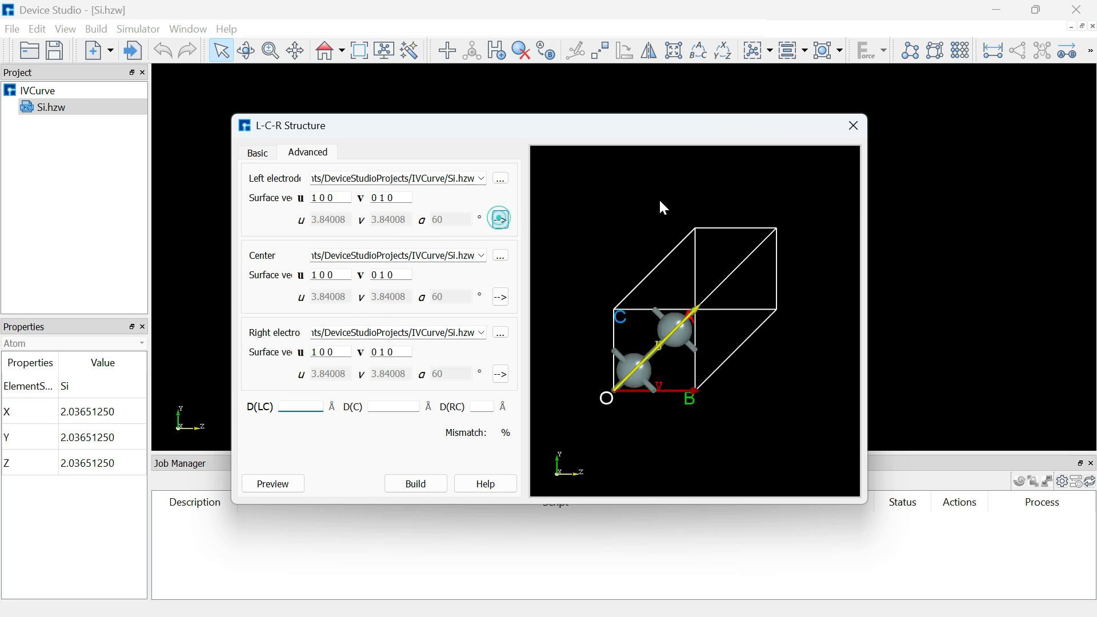
{"action": "left_click", "coordinate": [503, 297]}
{"action": "left_click", "coordinate": [273, 483]}
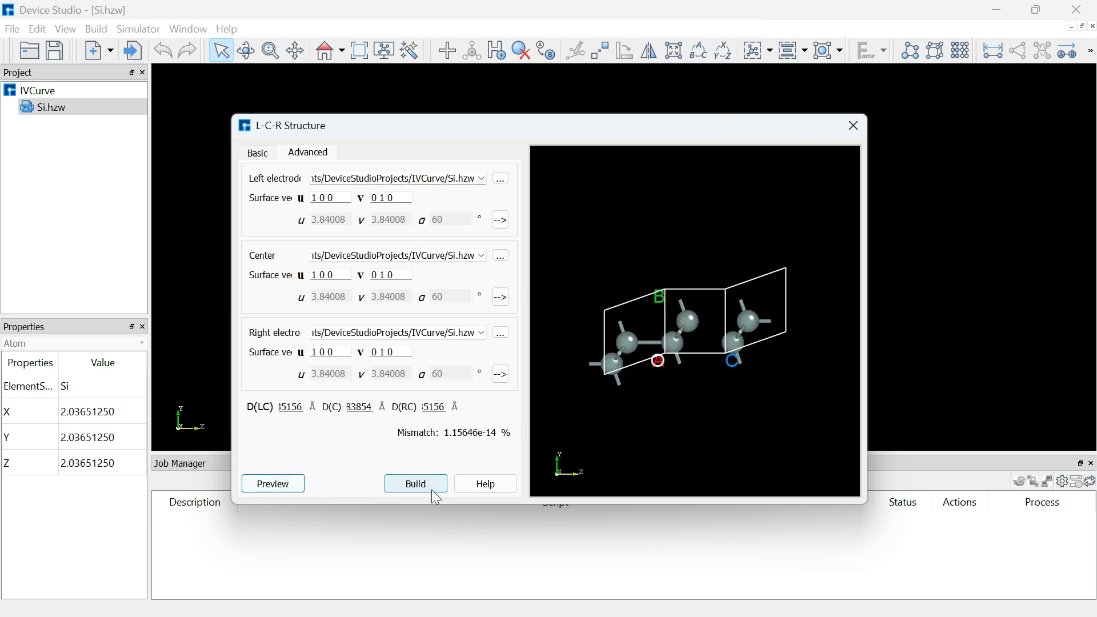
Step: Match the silicon electrodes and center again using the basic settings, and build the L-C-R device
{"action": "left_click", "coordinate": [256, 152]}
{"action": "left_click", "coordinate": [477, 277]}
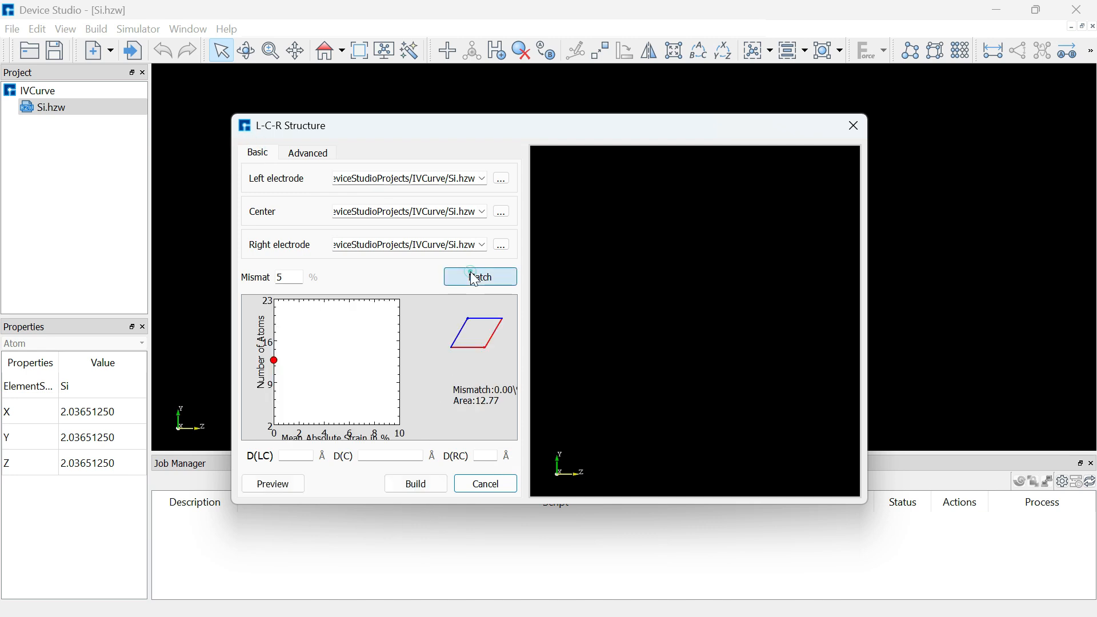
{"action": "left_click", "coordinate": [283, 489]}
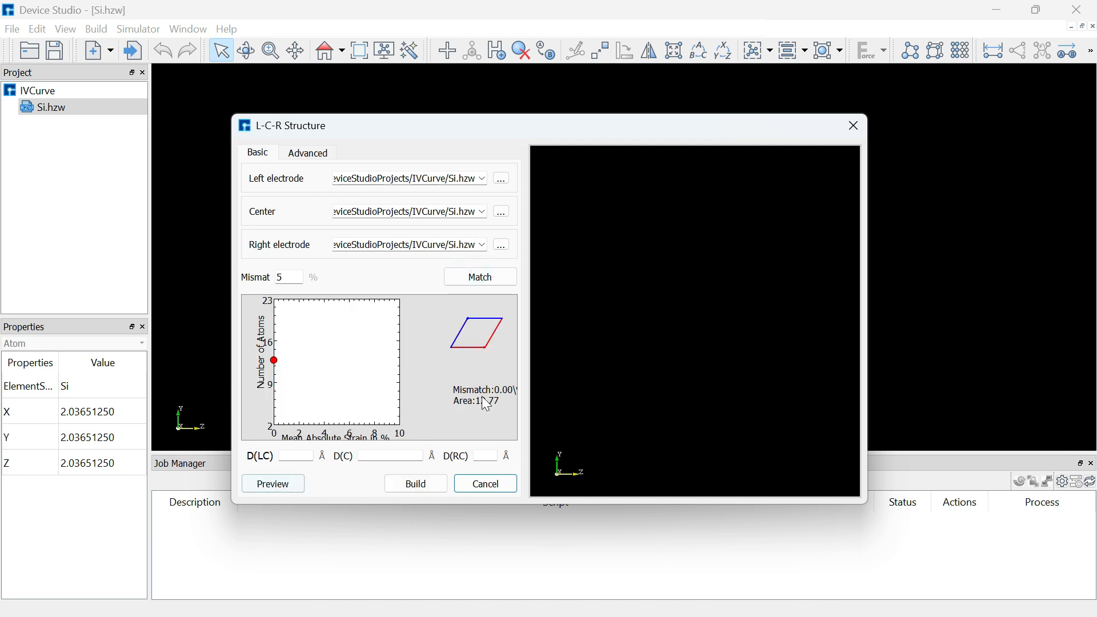
{"action": "left_click", "coordinate": [267, 484]}
{"action": "left_click", "coordinate": [407, 485]}
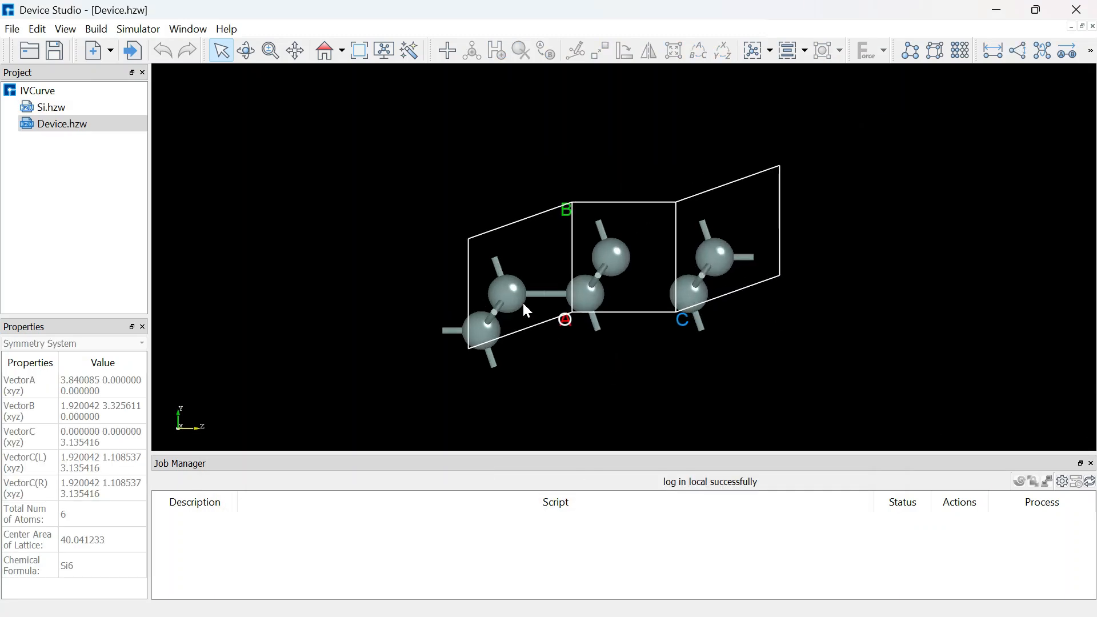
Step: Examine the built device, highlighting the two atoms of the right electrode and checking the available view orientations
{"action": "scroll", "coordinate": [527, 312], "scroll_direction": "up", "scroll_amount": 3}
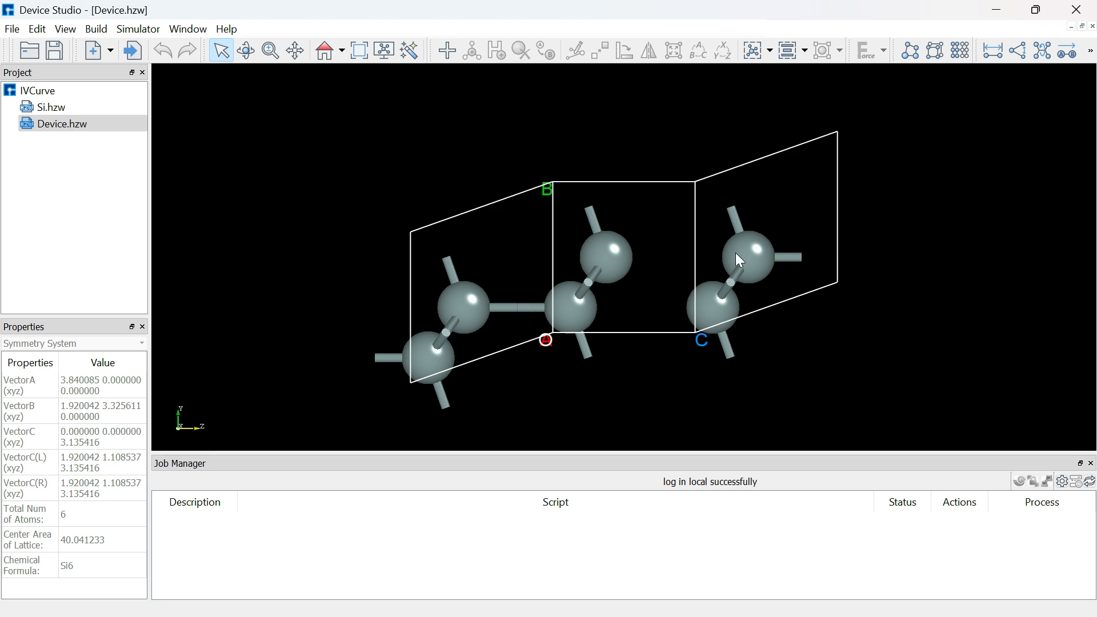
{"action": "left_click_drag", "start_coordinate": [694, 203], "coordinate": [824, 351]}
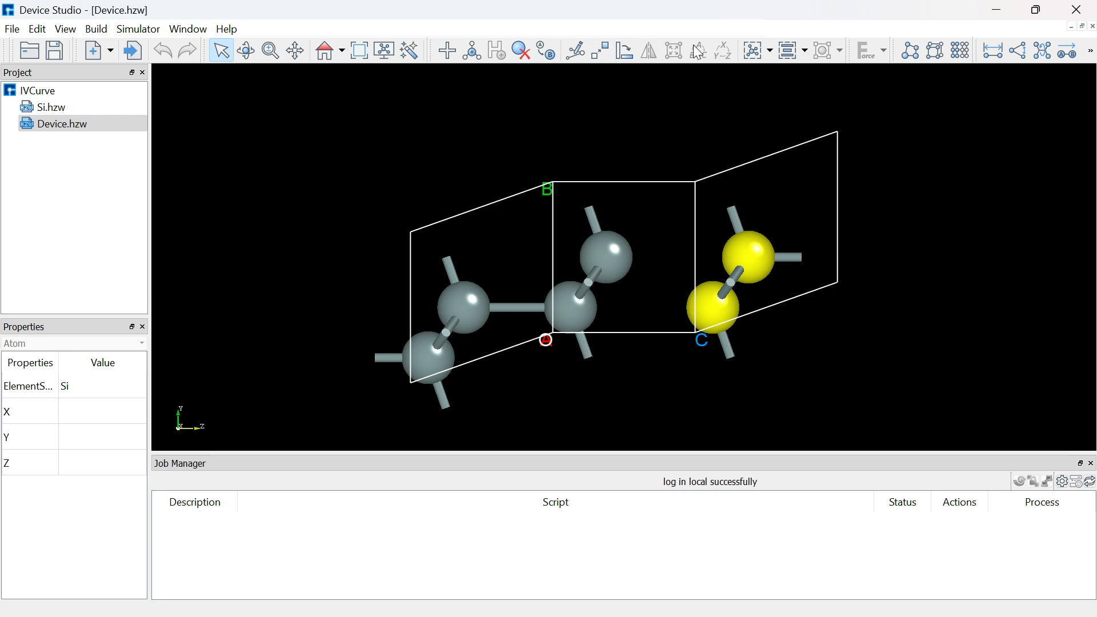
{"action": "left_click", "coordinate": [712, 130]}
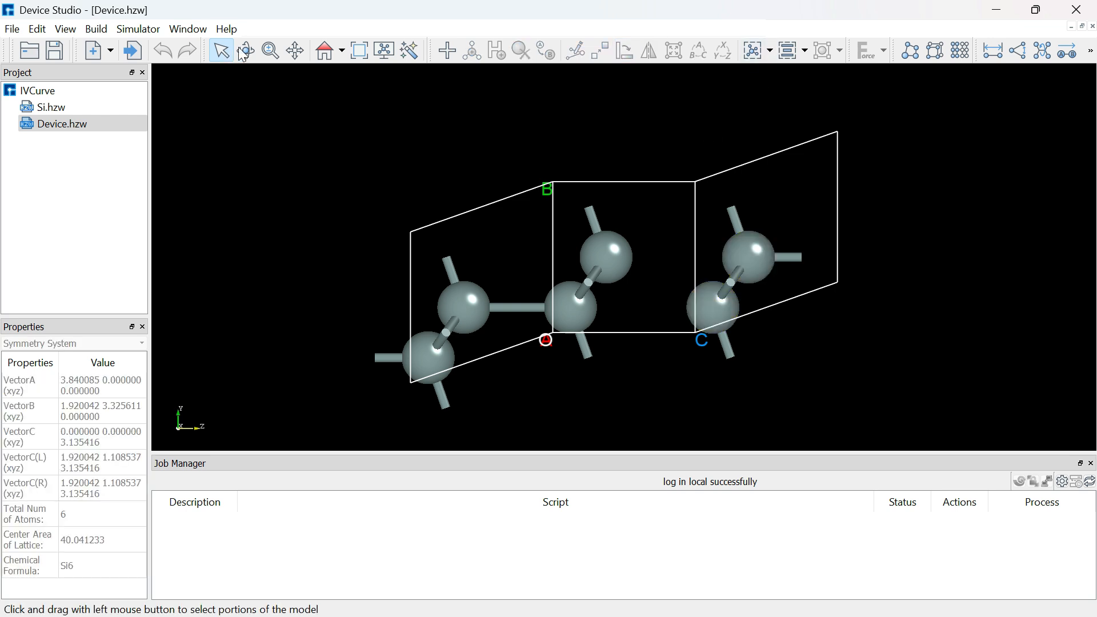
{"action": "left_click", "coordinate": [341, 51]}
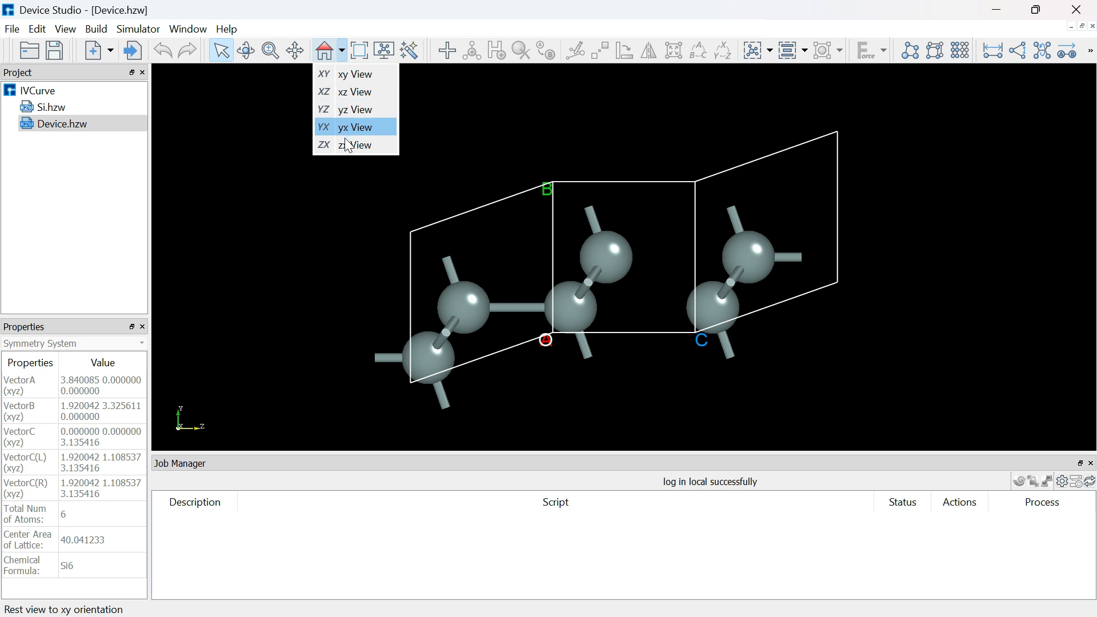
{"action": "left_click", "coordinate": [328, 194]}
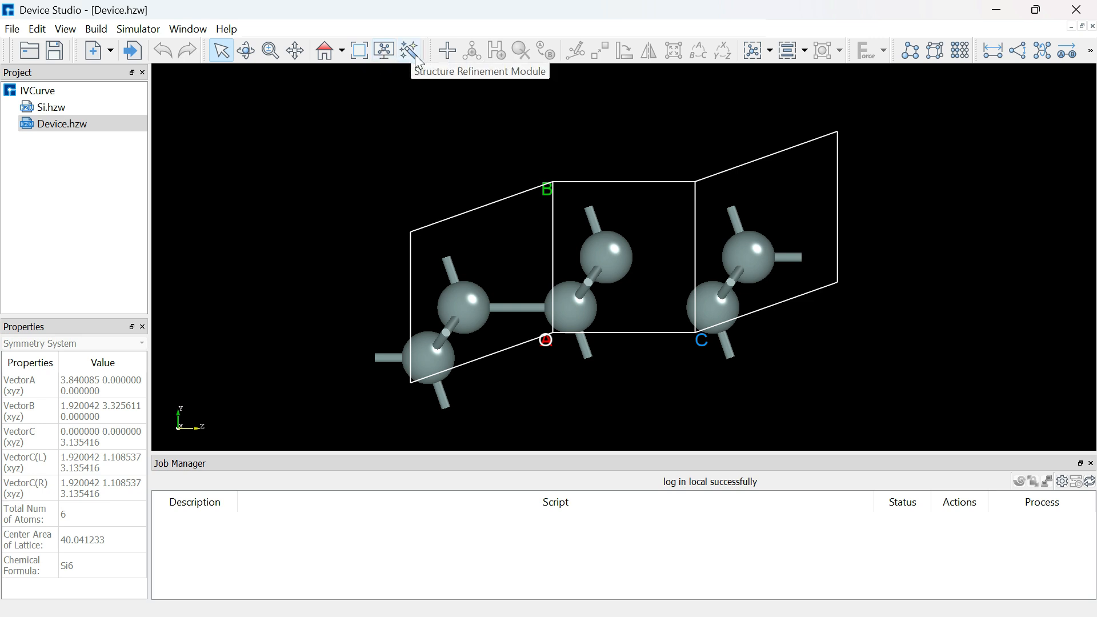
Step: Examine the element choices for adding a new atom and for replacing the upper center atom, leaving the structure unchanged
{"action": "left_click", "coordinate": [450, 56]}
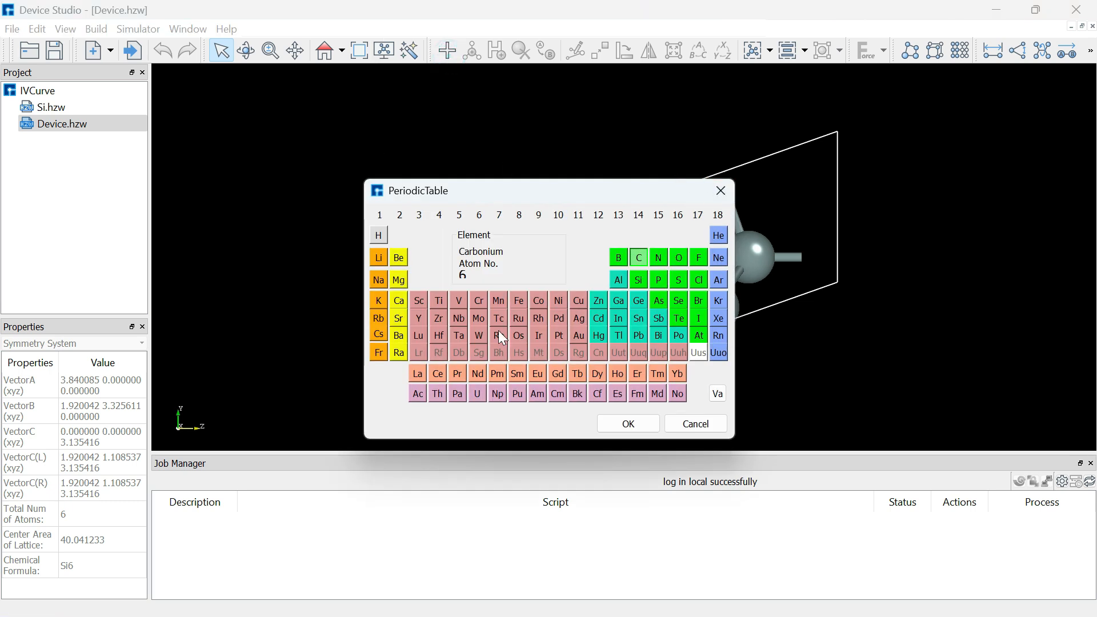
{"action": "left_click", "coordinate": [723, 195]}
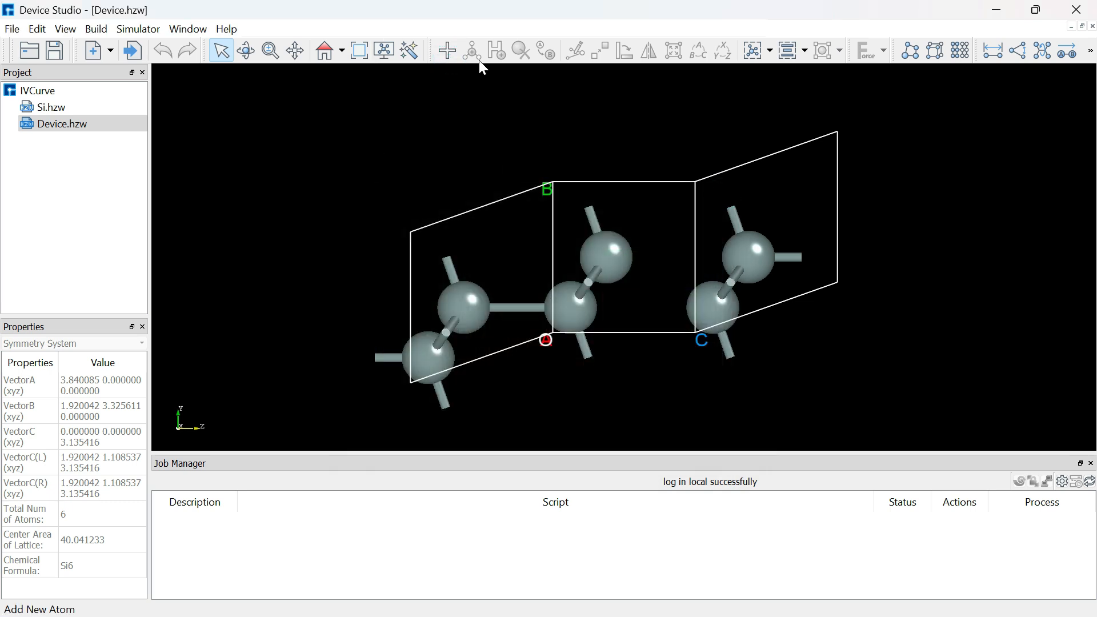
{"action": "left_click", "coordinate": [501, 99]}
{"action": "left_click", "coordinate": [604, 274]}
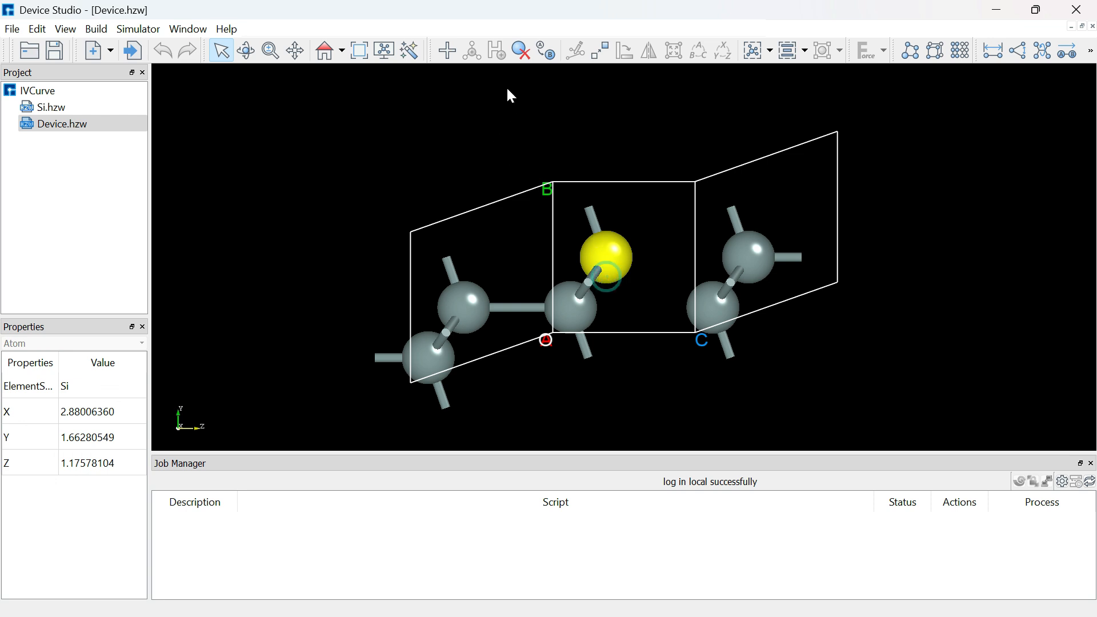
{"action": "left_click", "coordinate": [541, 58]}
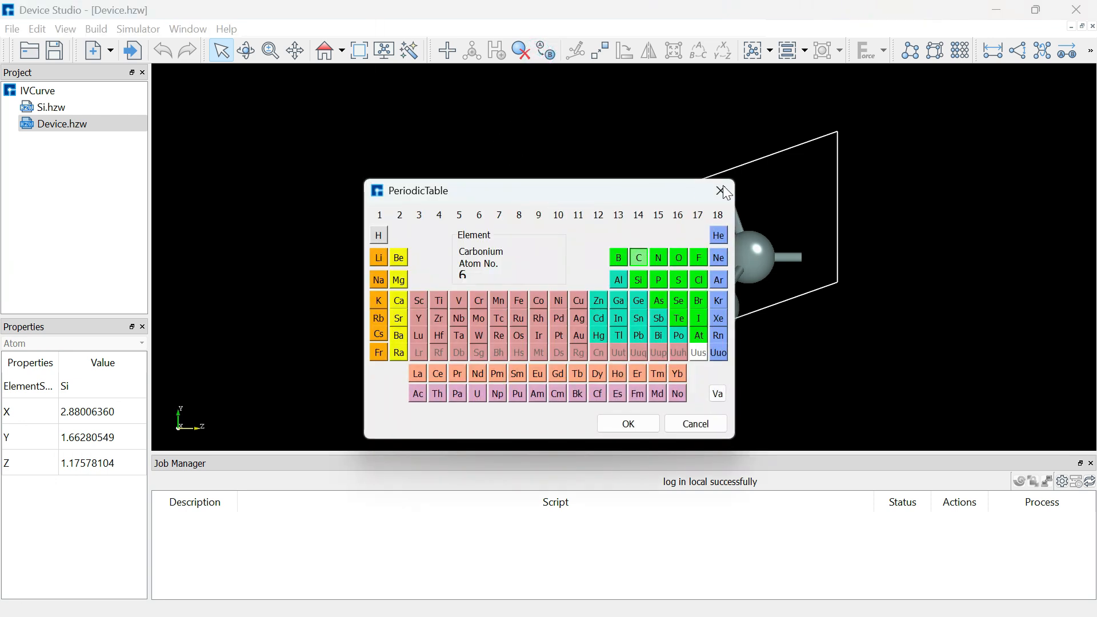
{"action": "left_click", "coordinate": [723, 189]}
{"action": "left_click", "coordinate": [623, 138]}
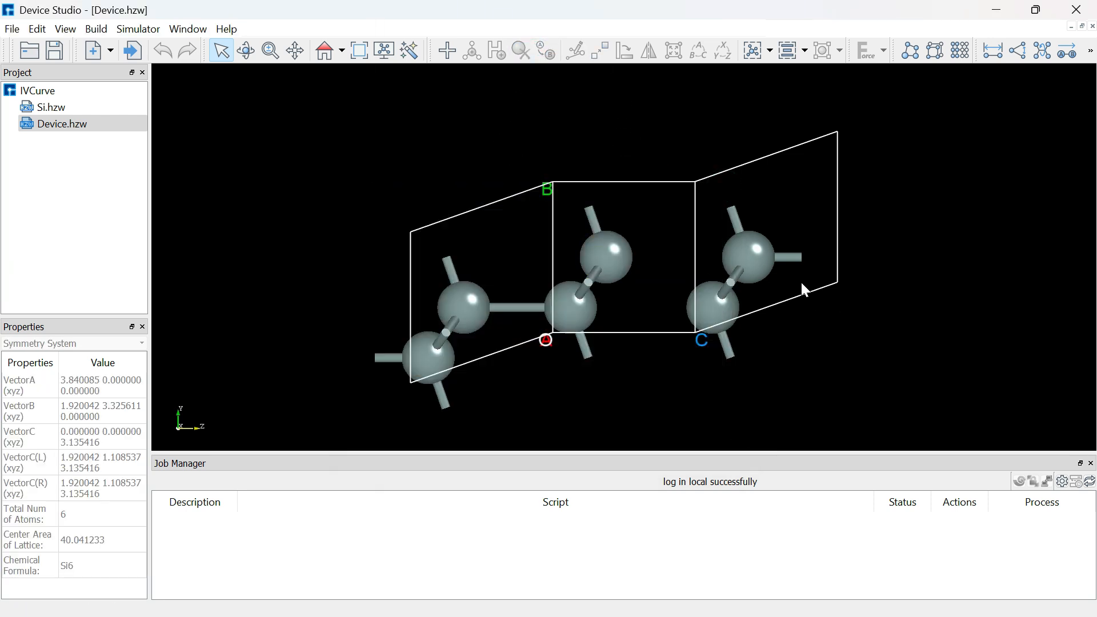
Step: Move the two right electrode atoms up and toward the center along the screen view, using a distance of 0.1 Å
{"action": "left_click_drag", "start_coordinate": [650, 195], "coordinate": [861, 315]}
{"action": "left_click", "coordinate": [599, 50]}
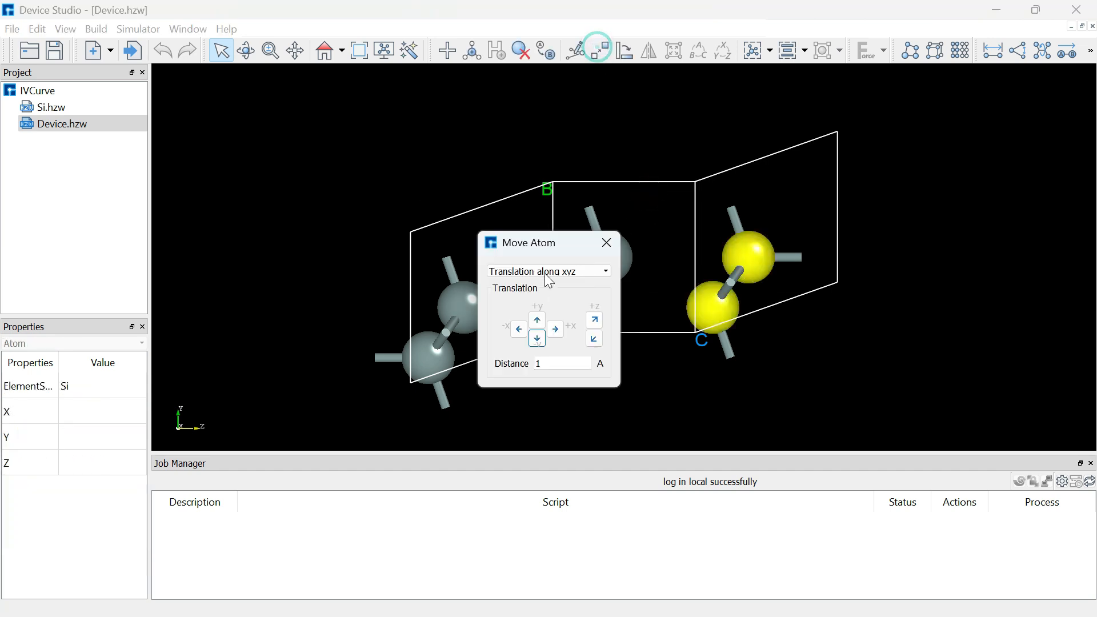
{"action": "left_click_drag", "start_coordinate": [536, 245], "coordinate": [250, 212]}
{"action": "left_click", "coordinate": [261, 239]}
{"action": "left_click", "coordinate": [262, 271]}
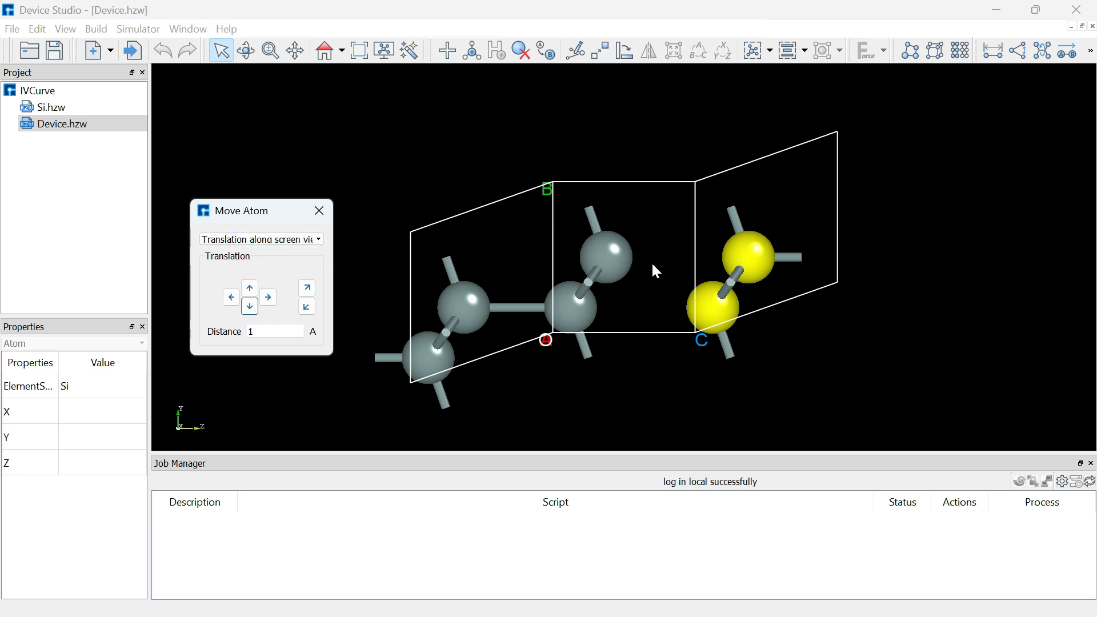
{"action": "left_click", "coordinate": [251, 331]}
{"action": "key", "text": "BackSpace"}
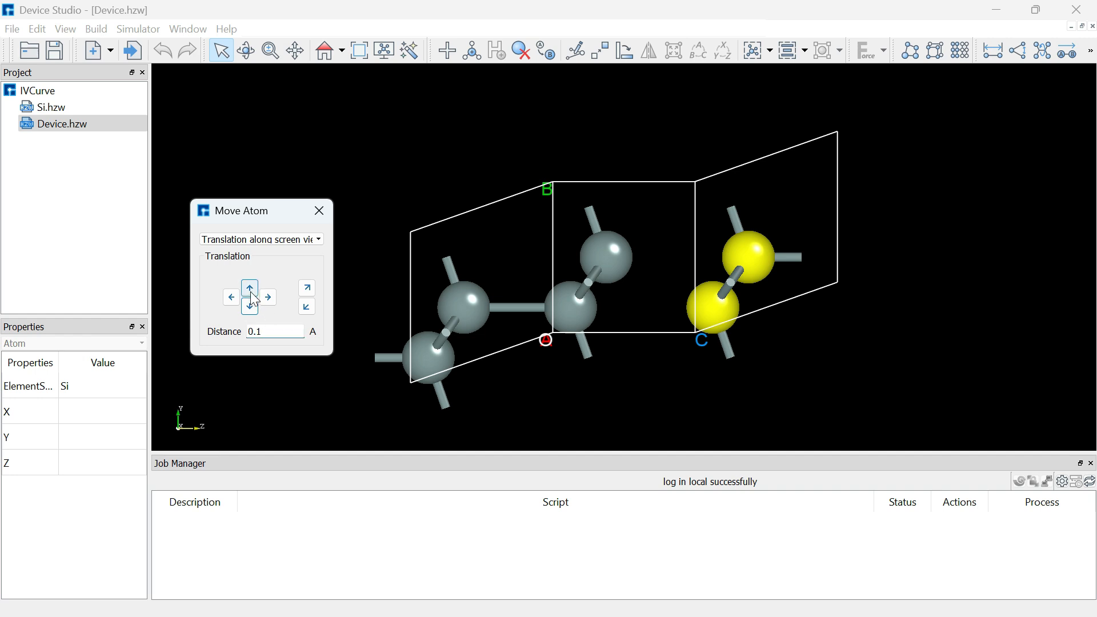
{"action": "left_click", "coordinate": [249, 290]}
Step: Bond the upper center atom to the nearest right electrode atom, and center all the atoms vertically in the cell
{"action": "left_click", "coordinate": [615, 264]}
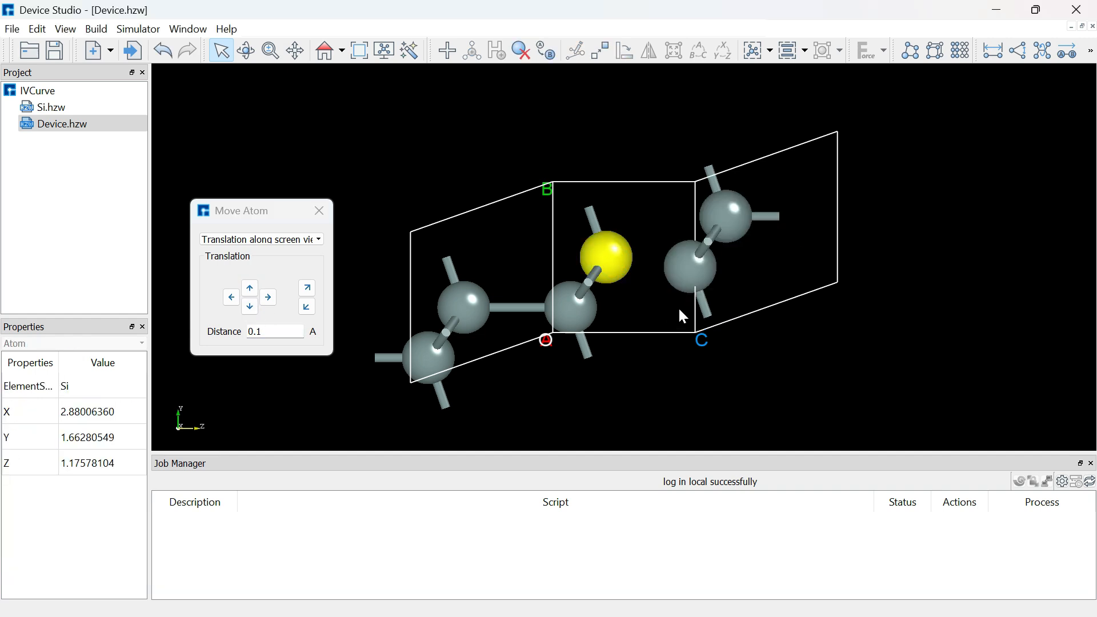
{"action": "left_click", "coordinate": [1091, 50]}
{"action": "left_click", "coordinate": [995, 74]}
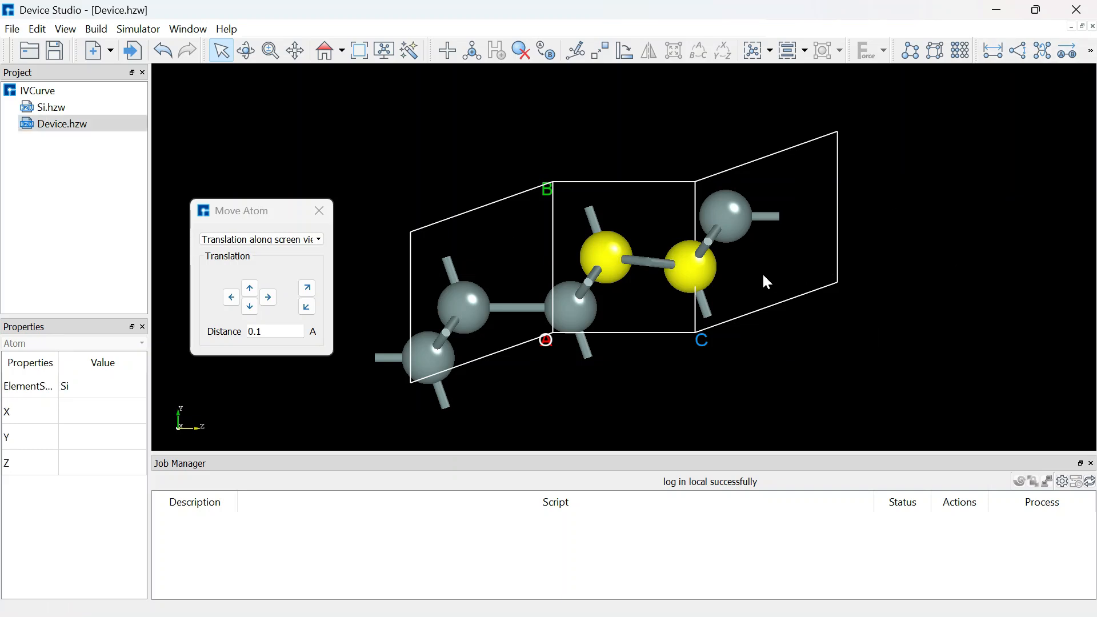
{"action": "left_click_drag", "start_coordinate": [394, 204], "coordinate": [839, 380]}
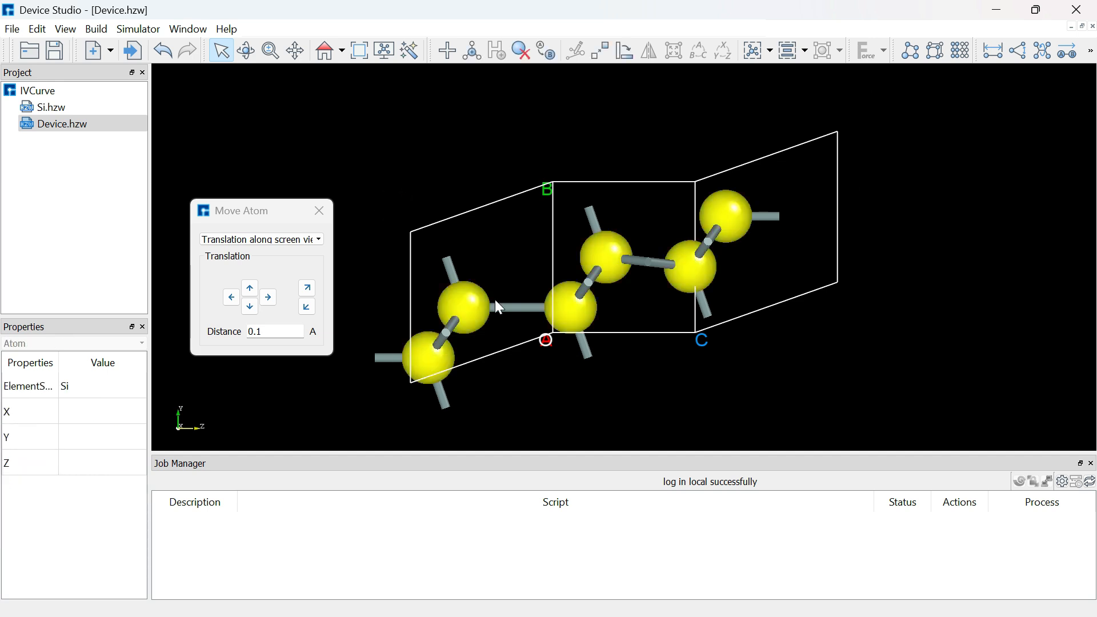
{"action": "left_click", "coordinate": [789, 52]}
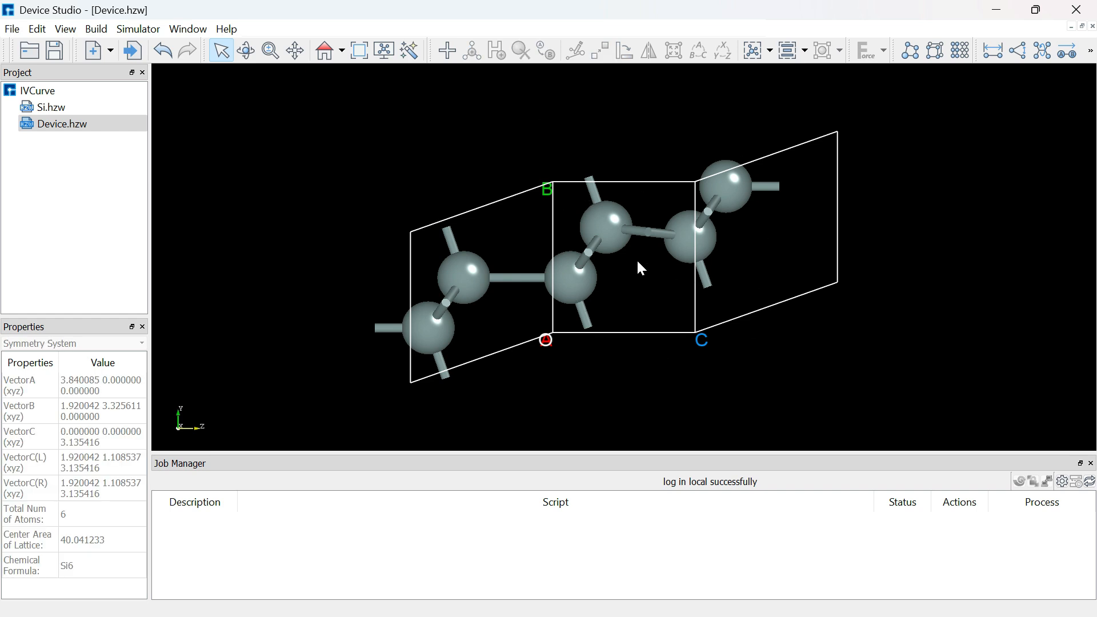
Step: Convert the edited structure to a device with left and right electrodes, preview it and build it
{"action": "left_click", "coordinate": [960, 50]}
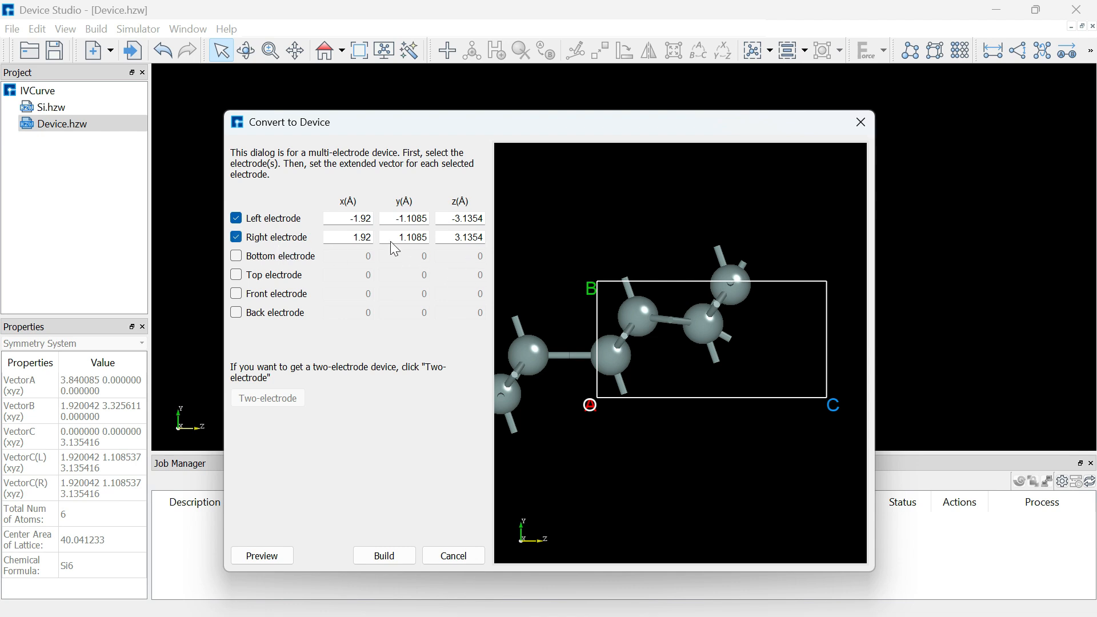
{"action": "left_click", "coordinate": [269, 557]}
{"action": "left_click", "coordinate": [251, 557]}
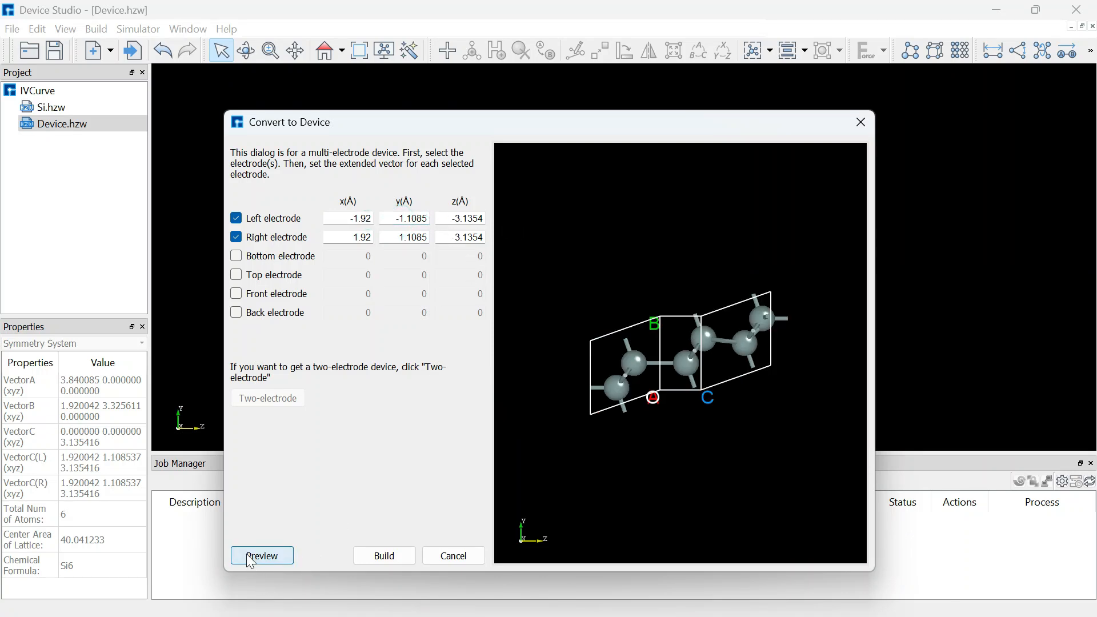
{"action": "left_click", "coordinate": [384, 557]}
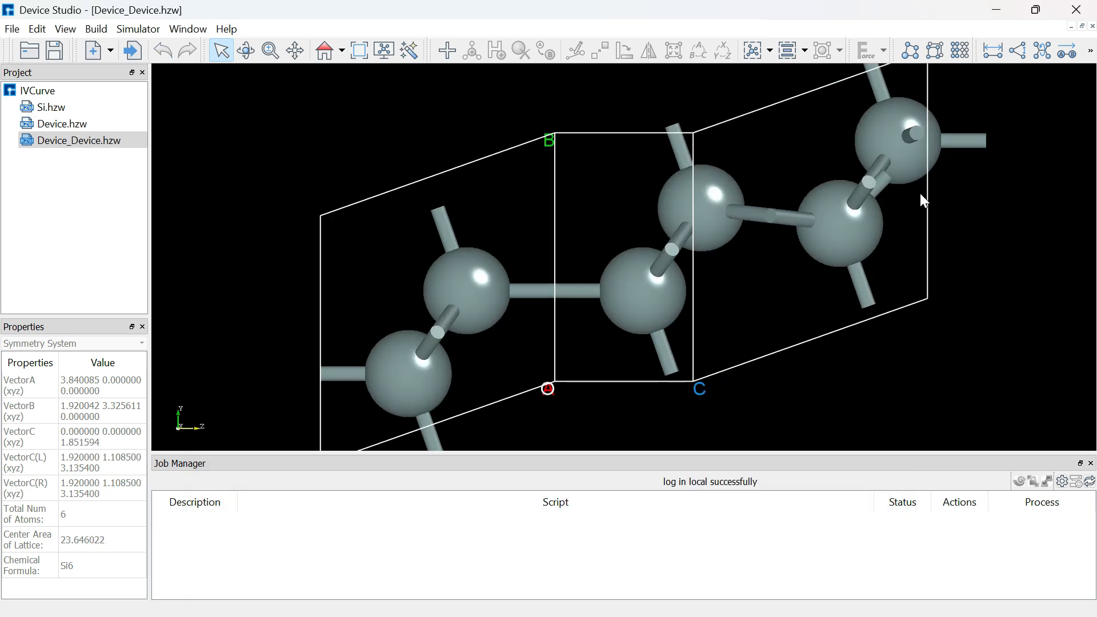
Step: Try adding Nanodcal buffer layers at the left and right electrode interfaces, and discard them without building
{"action": "left_click", "coordinate": [96, 29]}
{"action": "left_click", "coordinate": [127, 28]}
{"action": "left_click", "coordinate": [127, 27]}
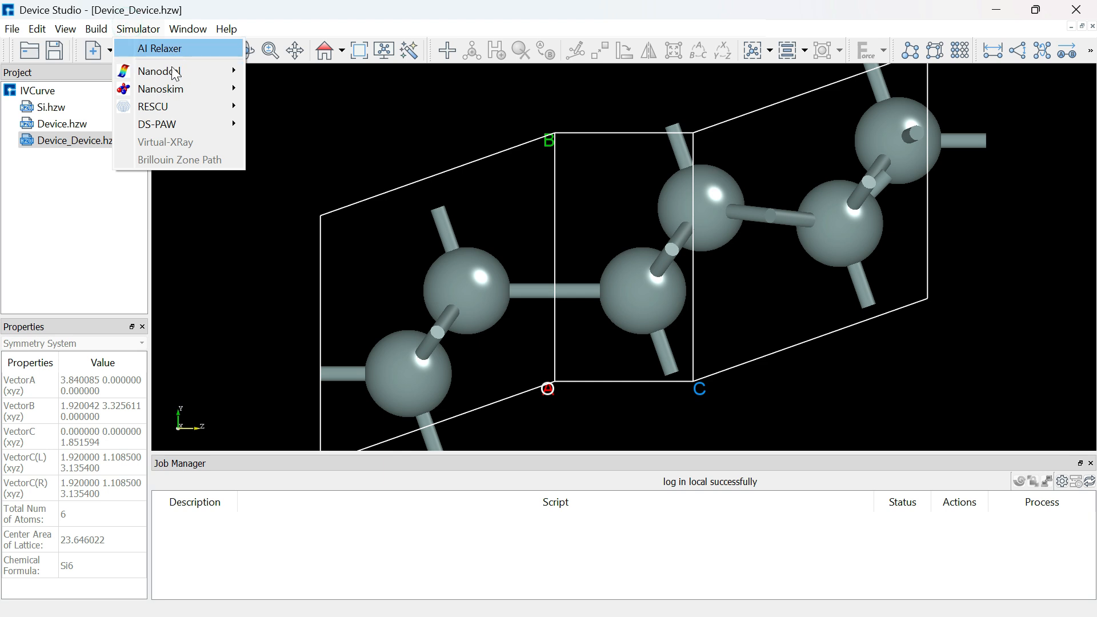
{"action": "mouse_move", "coordinate": [174, 75]}
{"action": "left_click", "coordinate": [269, 73]}
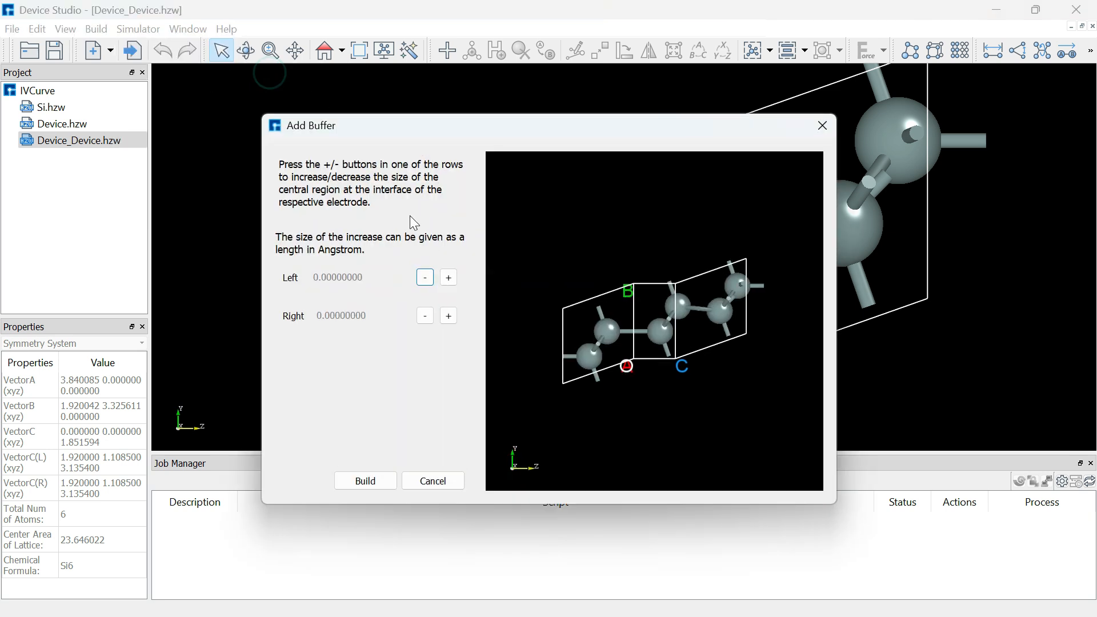
{"action": "left_click_drag", "start_coordinate": [511, 129], "coordinate": [420, 128]}
{"action": "left_click", "coordinate": [356, 274]}
{"action": "left_click", "coordinate": [356, 274]}
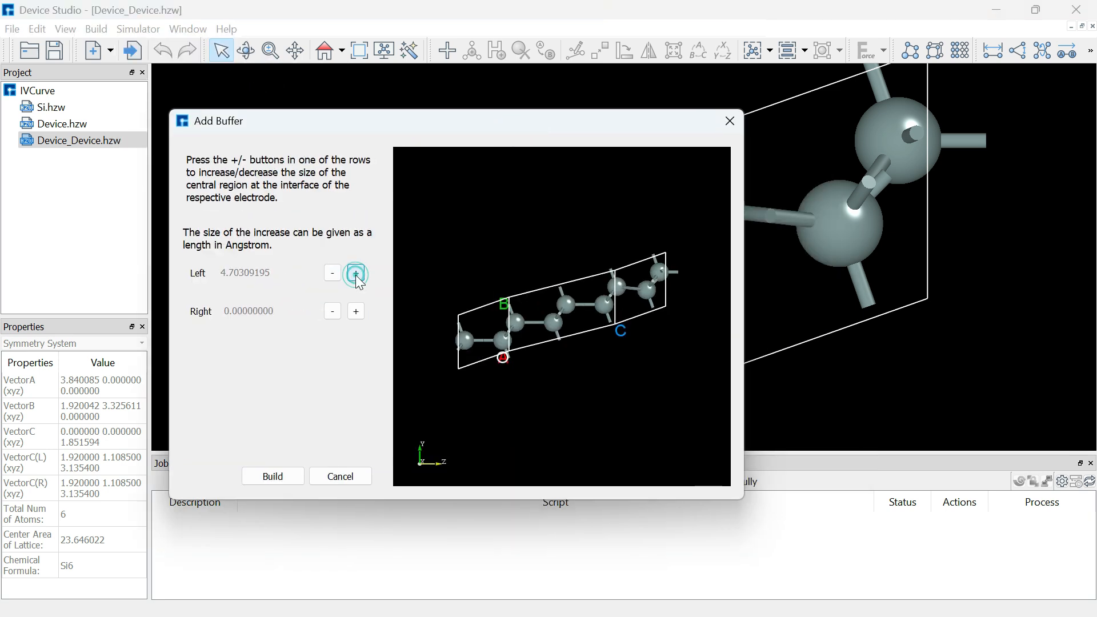
{"action": "left_click", "coordinate": [357, 311]}
{"action": "left_click", "coordinate": [357, 311]}
{"action": "left_click", "coordinate": [734, 122]}
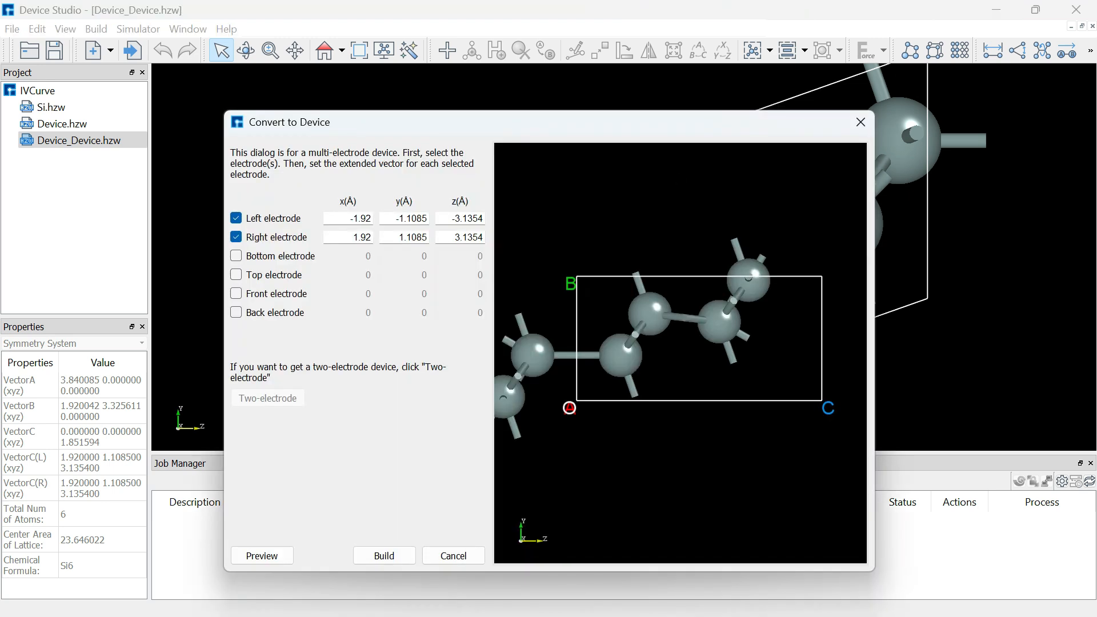
Step: Convert to a device again with the electrode vectors' z set to -2.1354 Å left and 2.1354 Å right, and build it
{"action": "left_click", "coordinate": [459, 219]}
{"action": "key", "text": "BackSpace"}
{"action": "type", "text": "2"}
{"action": "key", "text": "Return"}
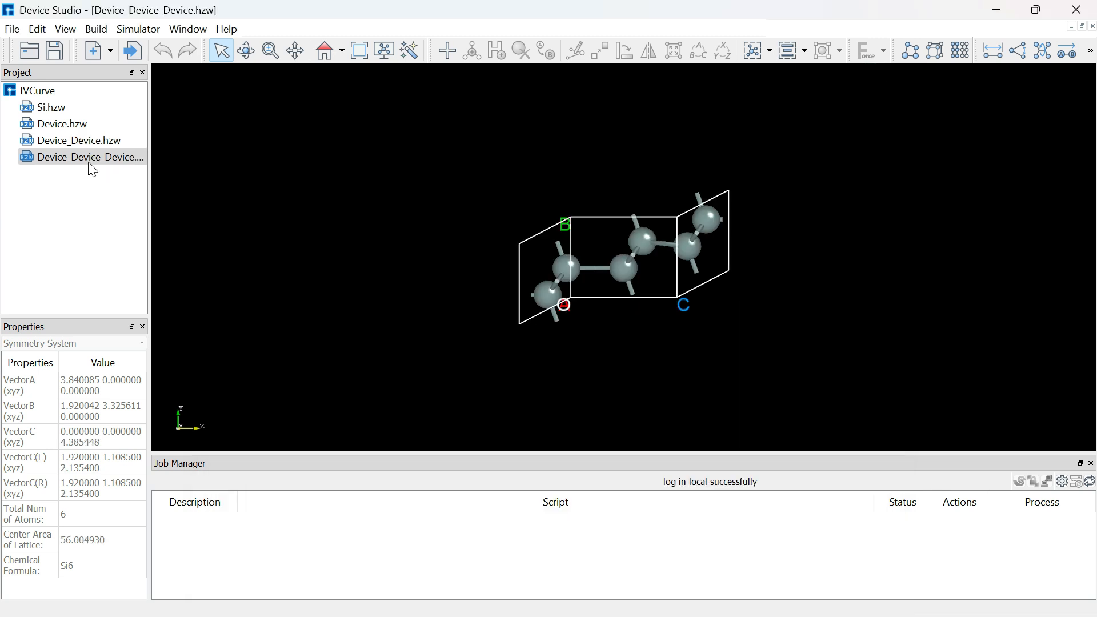
{"action": "left_click", "coordinate": [88, 159]}
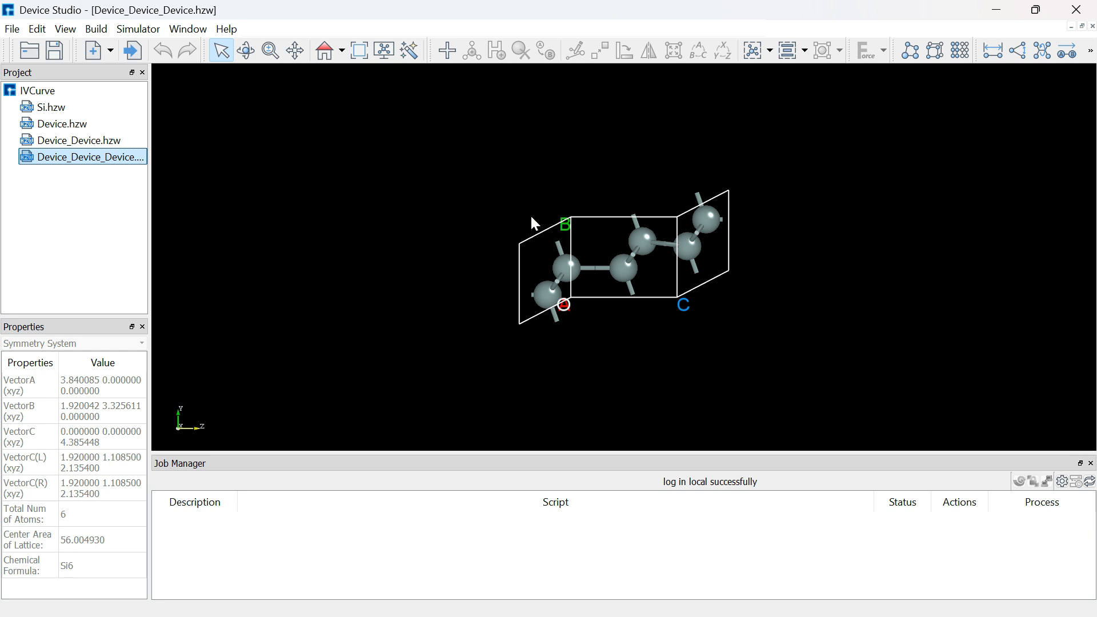
{"action": "scroll", "coordinate": [485, 221], "scroll_direction": "up", "scroll_amount": 5}
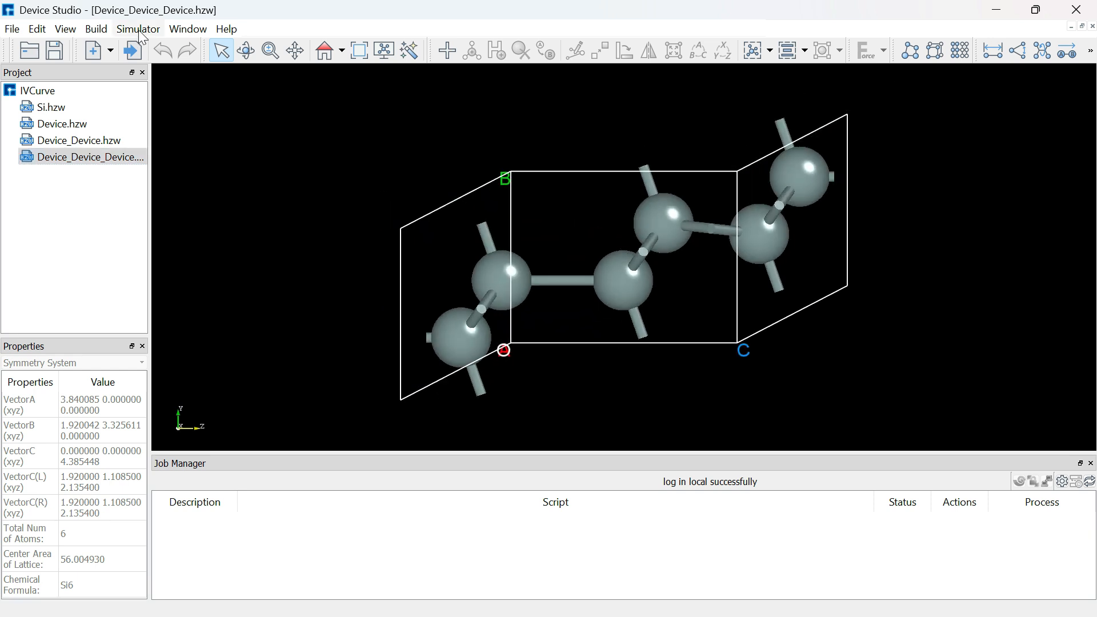
Step: Open the Nanodcal SCF Calculation for the new device and review its contour integral, electrode and iteration control settings
{"action": "left_click", "coordinate": [139, 29]}
{"action": "left_click", "coordinate": [155, 64]}
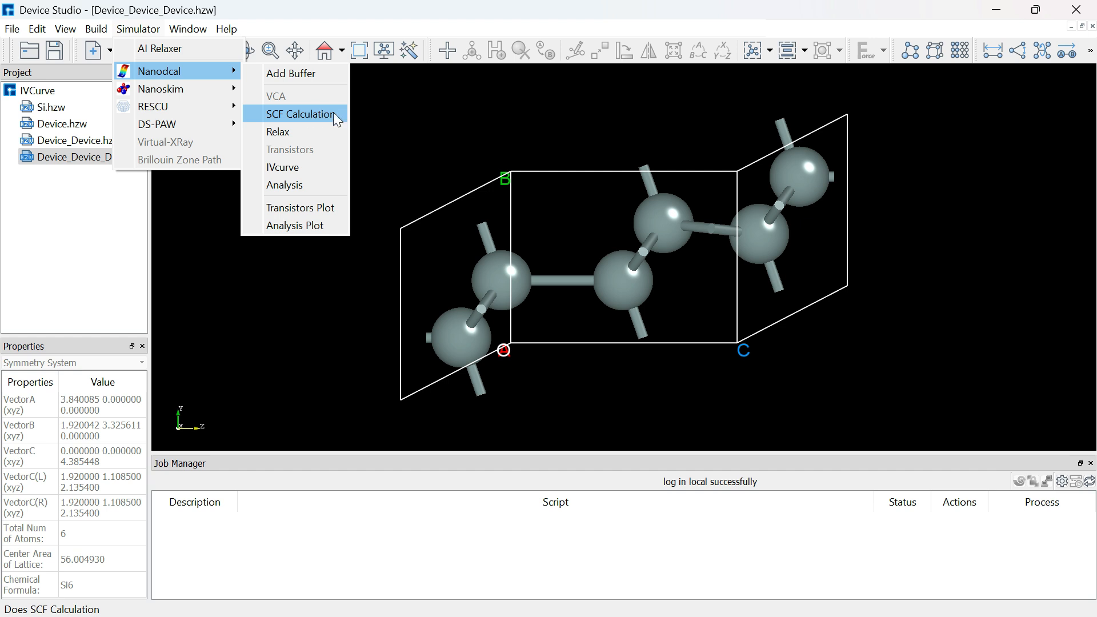
{"action": "left_click", "coordinate": [318, 116]}
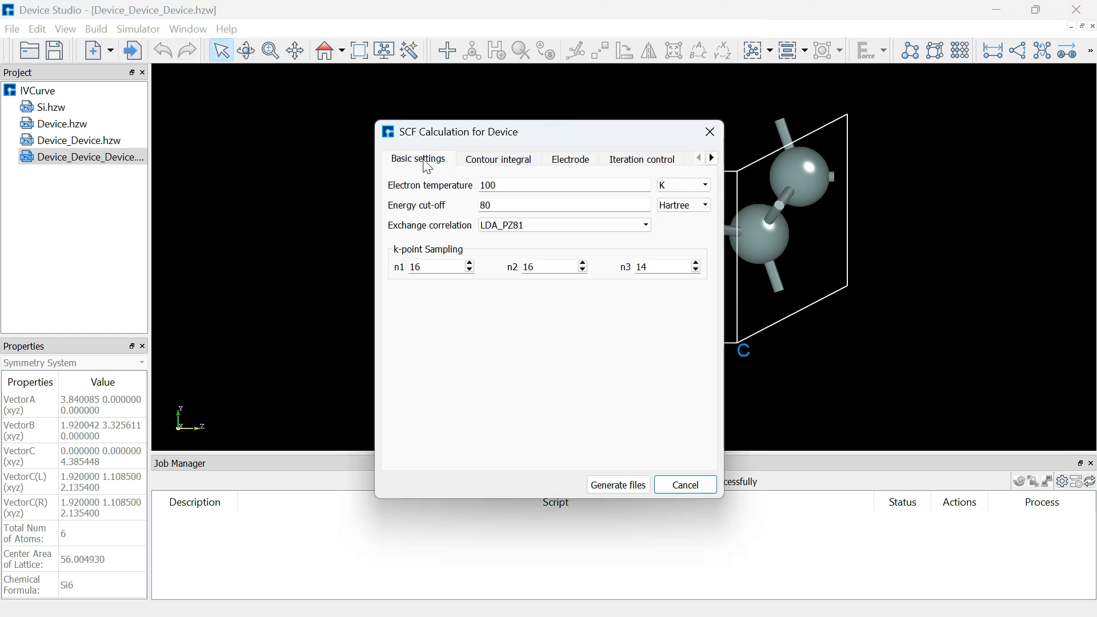
{"action": "left_click", "coordinate": [482, 163]}
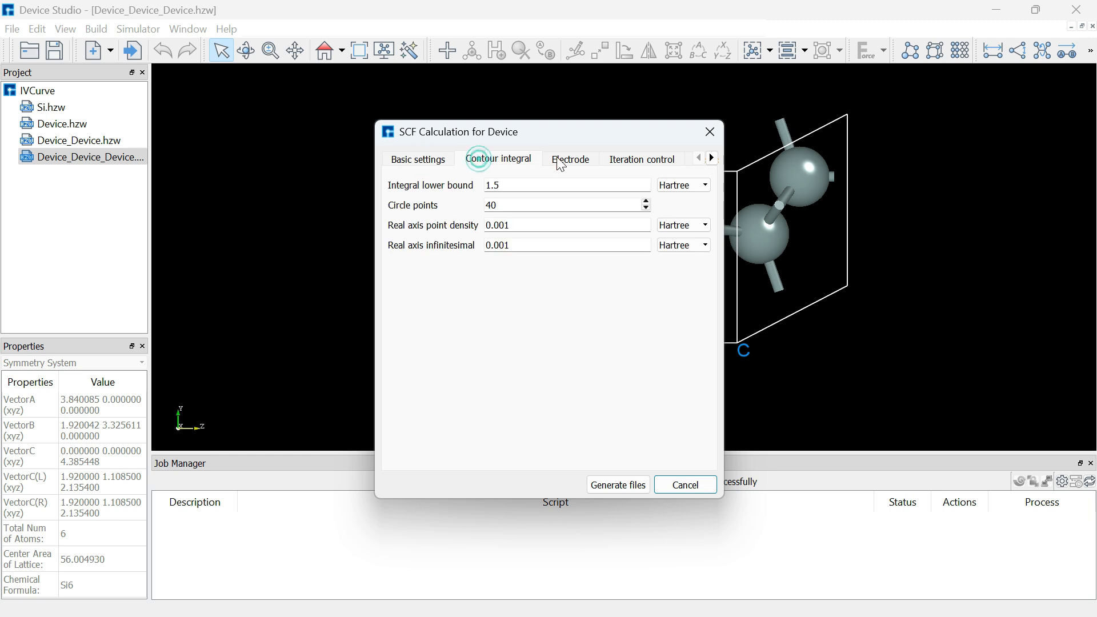
{"action": "left_click", "coordinate": [575, 161]}
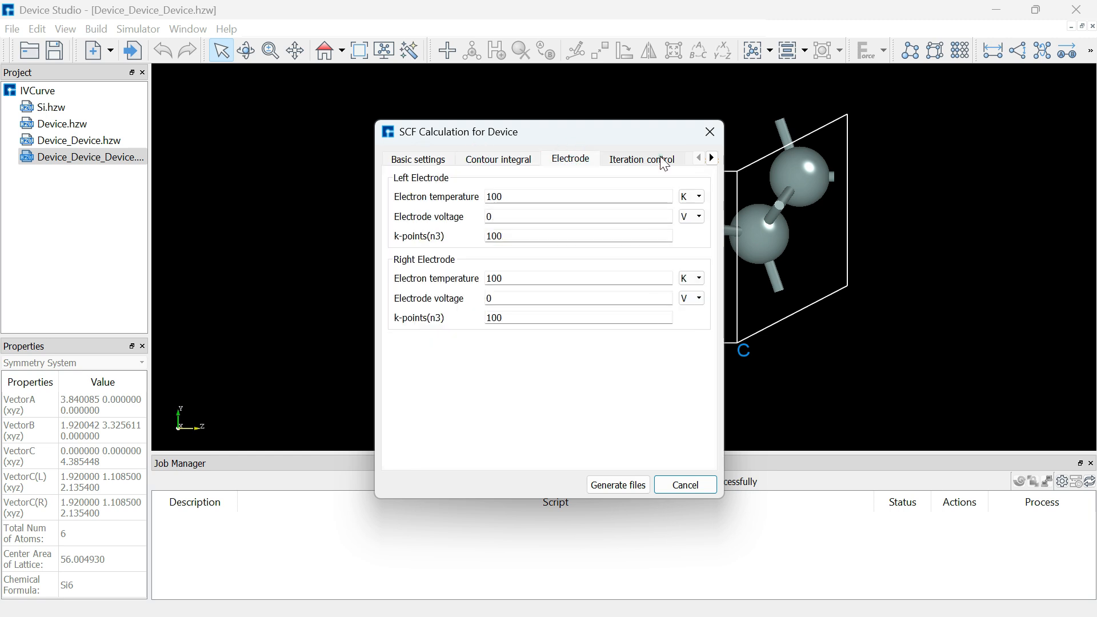
{"action": "left_click", "coordinate": [657, 160]}
{"action": "left_click", "coordinate": [434, 159]}
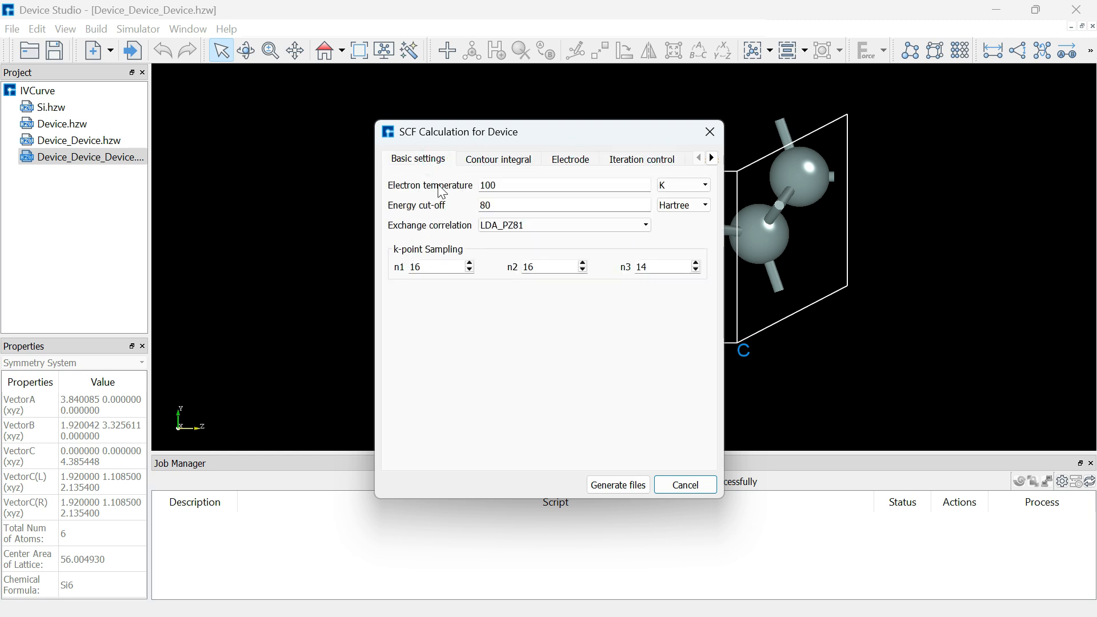
Step: Check the unit options for electron temperature and energy cut-off and the available exchange correlation functionals, keeping K, Hartree and LDA_PZ81
{"action": "left_click", "coordinate": [682, 185]}
{"action": "left_click", "coordinate": [674, 181]}
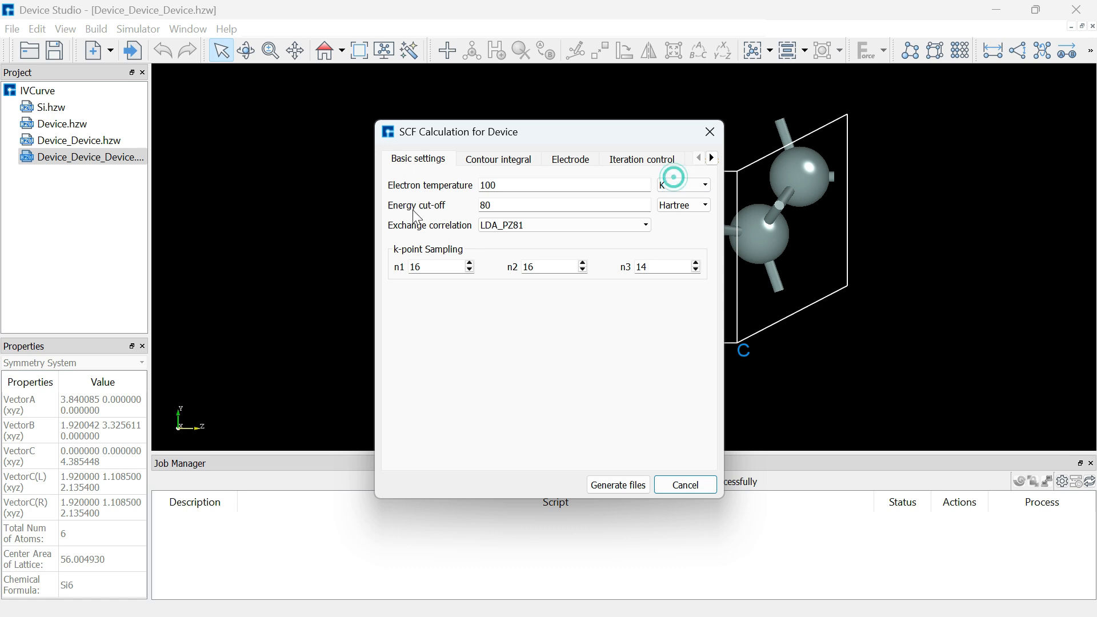
{"action": "left_click", "coordinate": [674, 205]}
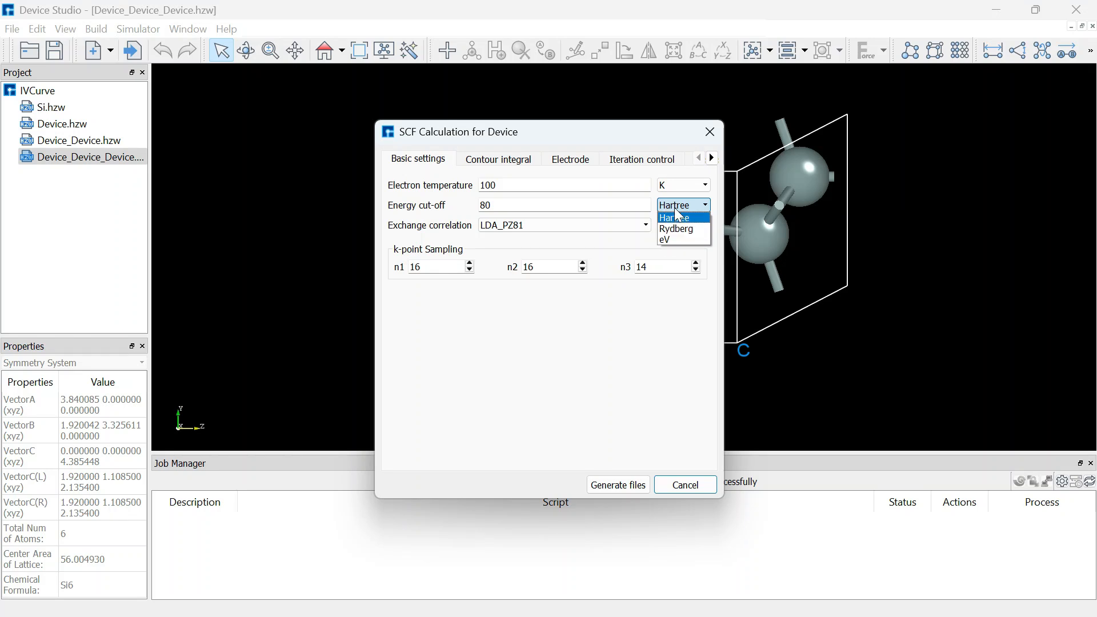
{"action": "left_click", "coordinate": [674, 218]}
{"action": "left_click", "coordinate": [571, 225]}
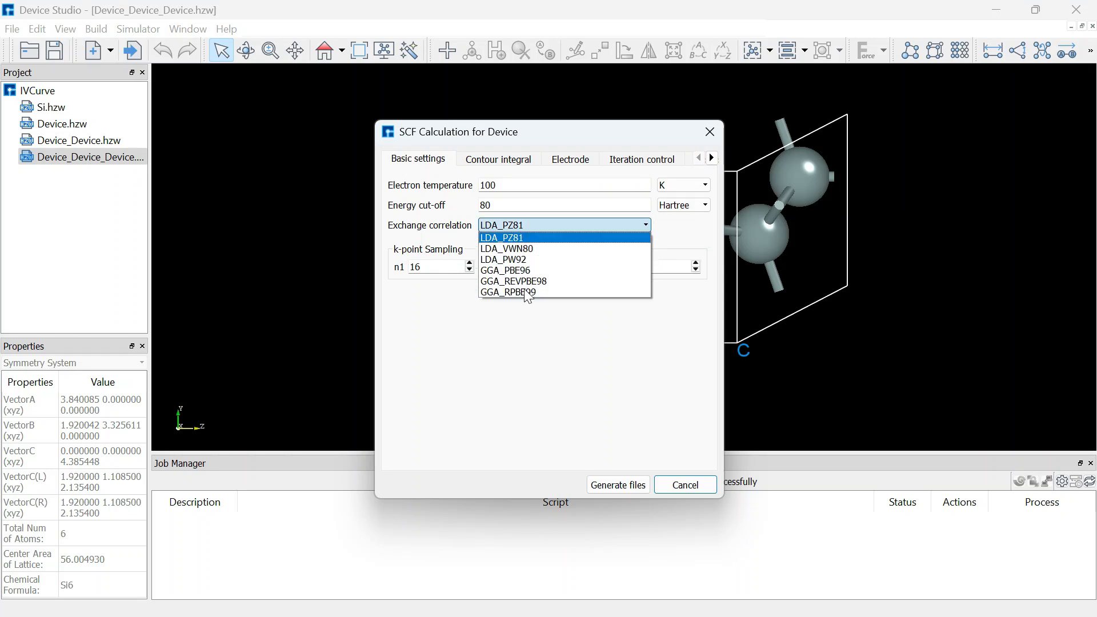
{"action": "left_click", "coordinate": [433, 220]}
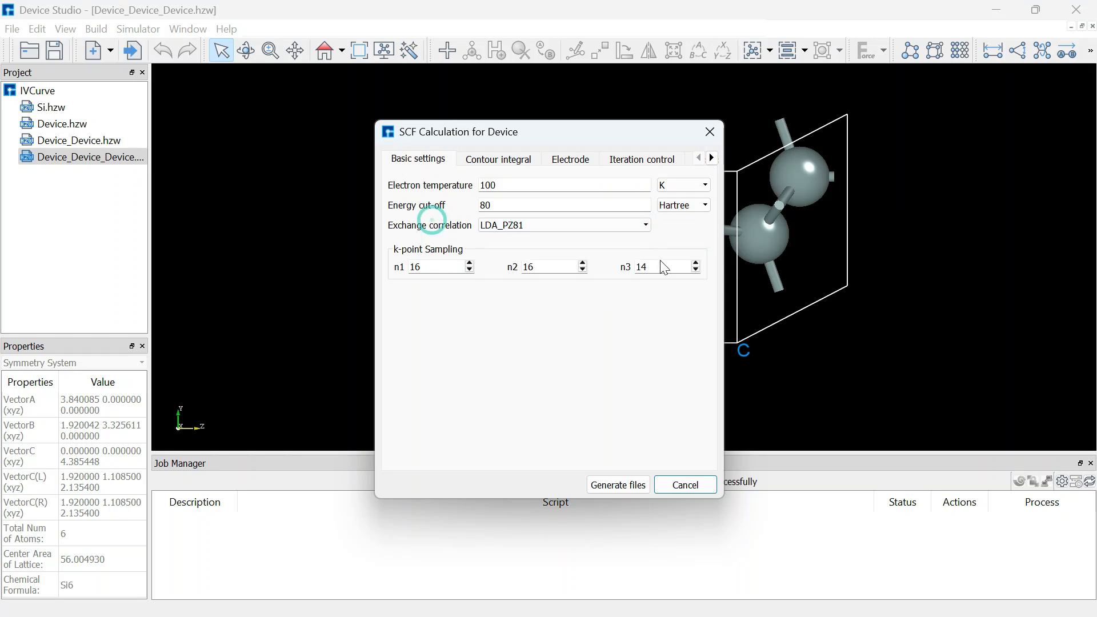
Step: Review the contour integral parameters and the left electrode's temperature unit options
{"action": "left_click", "coordinate": [490, 155]}
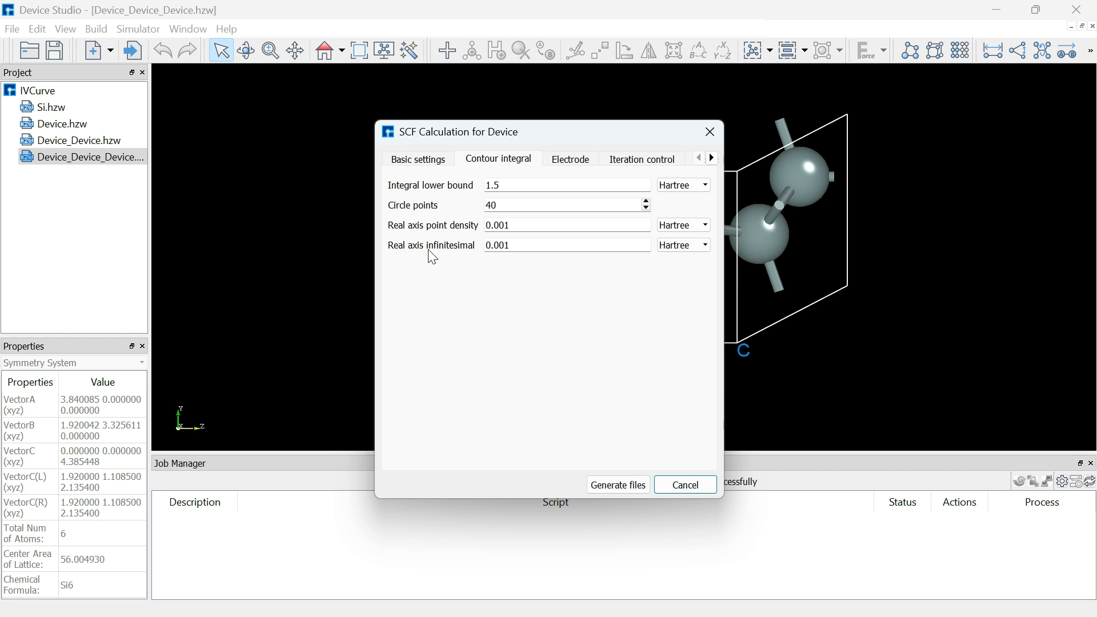
{"action": "key", "text": "ctrl+Tab"}
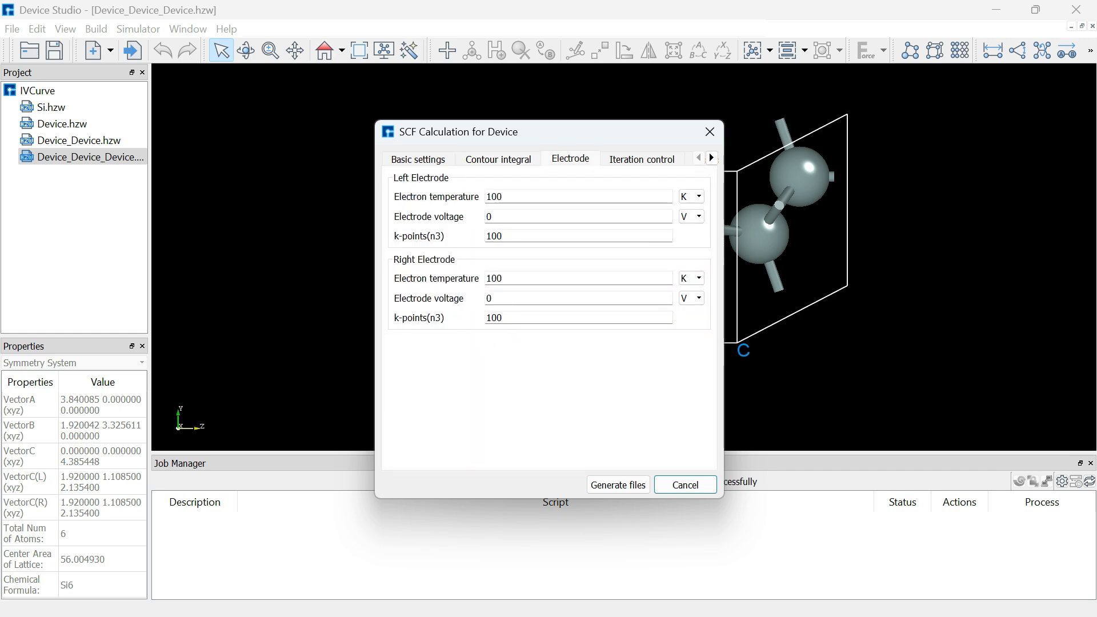
{"action": "left_click", "coordinate": [696, 199]}
{"action": "left_click", "coordinate": [695, 199]}
Step: Try a different right electrode voltage, restore it to 0 V, and go to the left electrode's voltage
{"action": "left_click", "coordinate": [490, 298]}
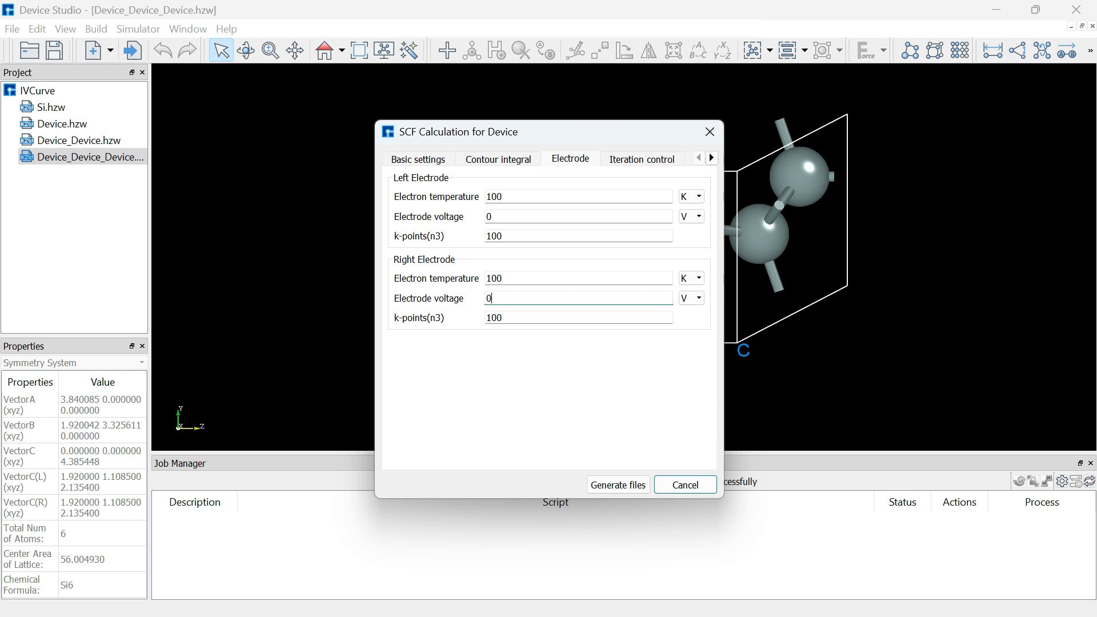
{"action": "type", "text": "5"}
{"action": "left_click", "coordinate": [514, 301]}
{"action": "key", "text": "BackSpace"}
{"action": "key", "text": "BackSpace"}
{"action": "type", "text": "0"}
{"action": "left_click", "coordinate": [517, 210]}
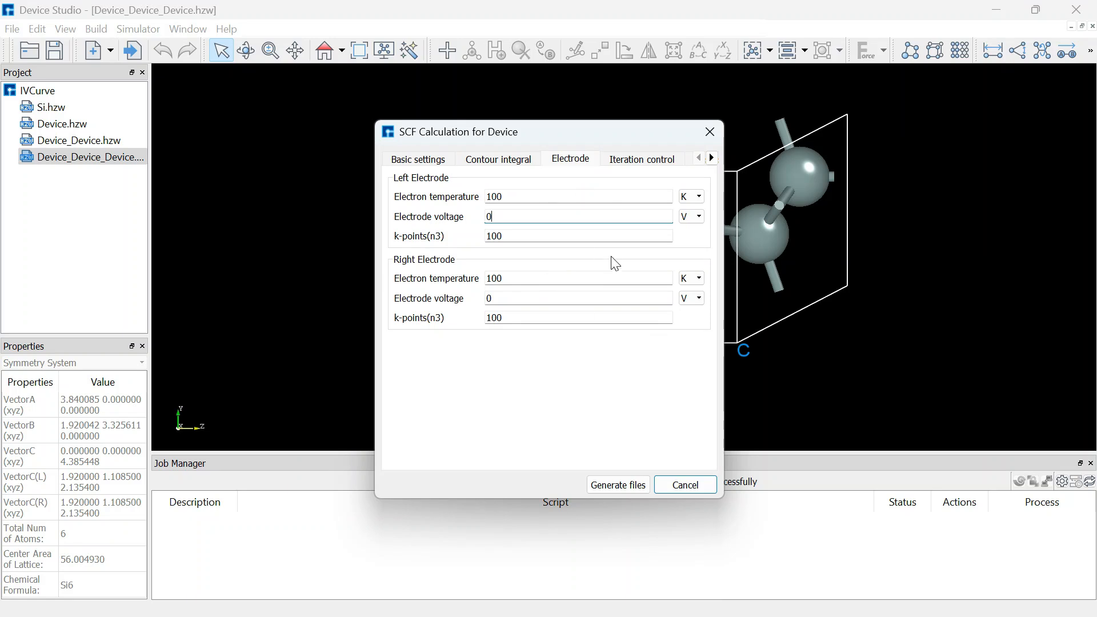
Step: Review the iteration control settings, checking the TotalEnergy tolerance and the mixing variable and starting mode options while keeping HamiltonianMatrix for both
{"action": "left_click", "coordinate": [628, 159]}
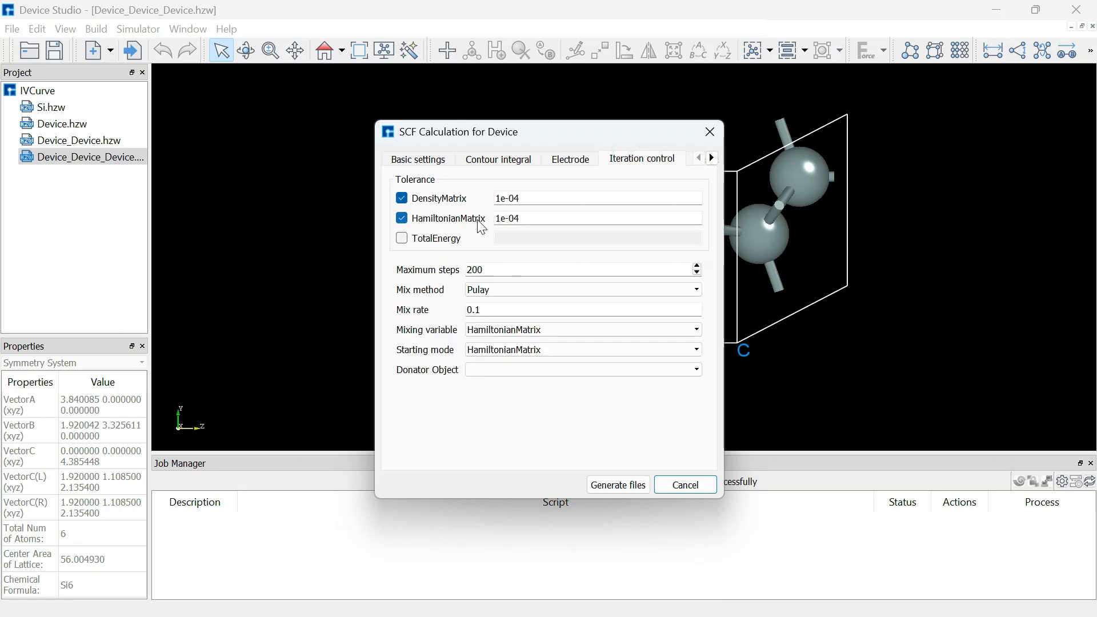
{"action": "left_click", "coordinate": [402, 238]}
{"action": "left_click", "coordinate": [402, 238]}
{"action": "left_click", "coordinate": [511, 330]}
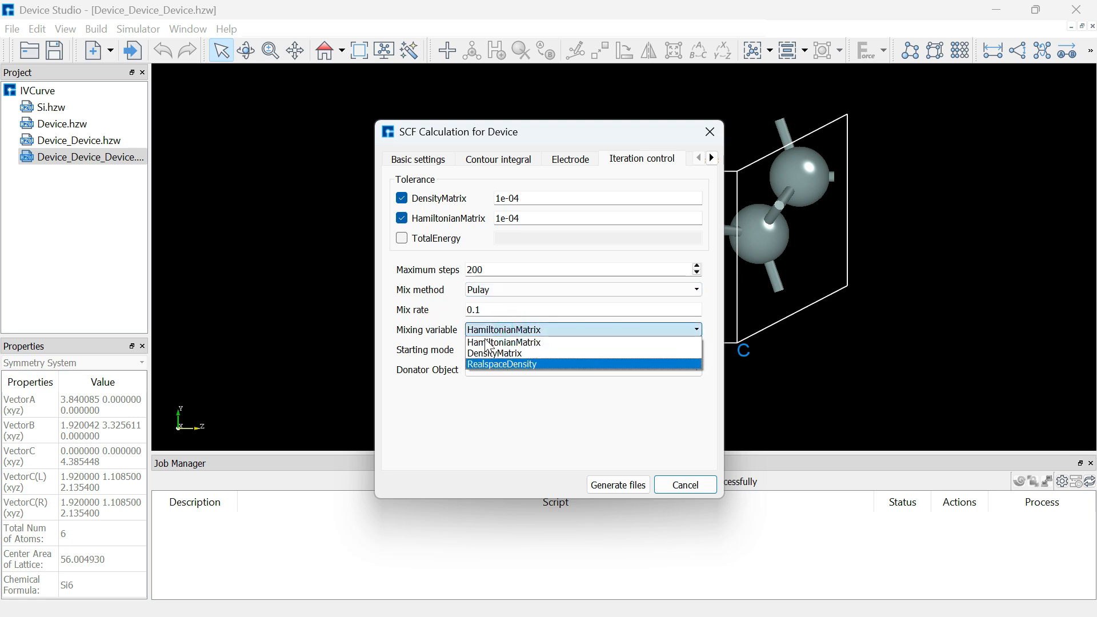
{"action": "left_click", "coordinate": [486, 342]}
{"action": "left_click", "coordinate": [489, 350]}
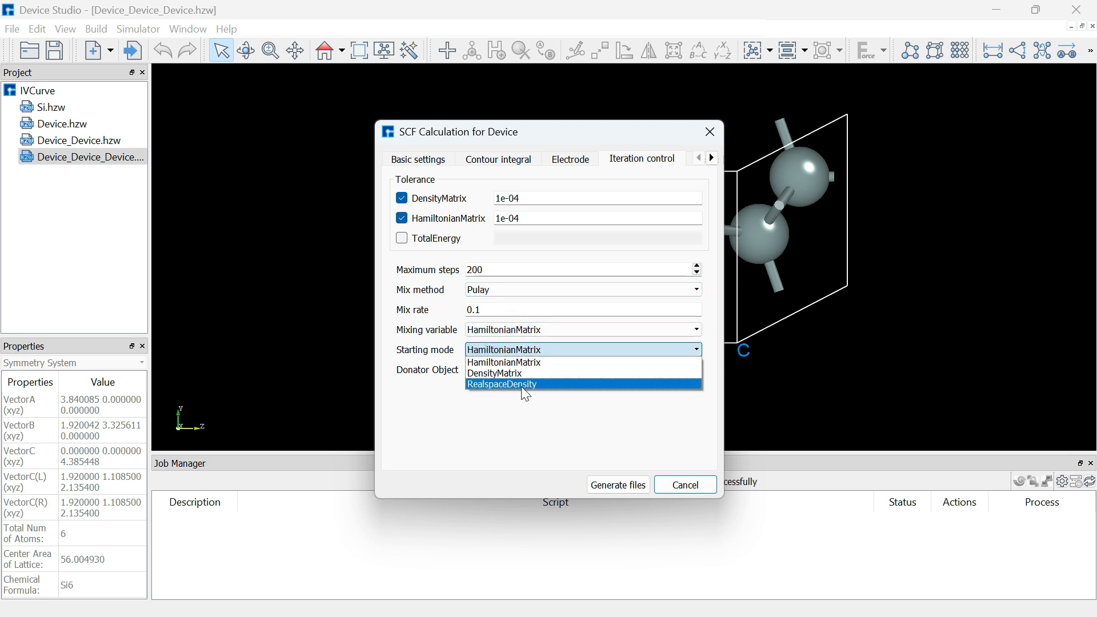
{"action": "left_click", "coordinate": [509, 349]}
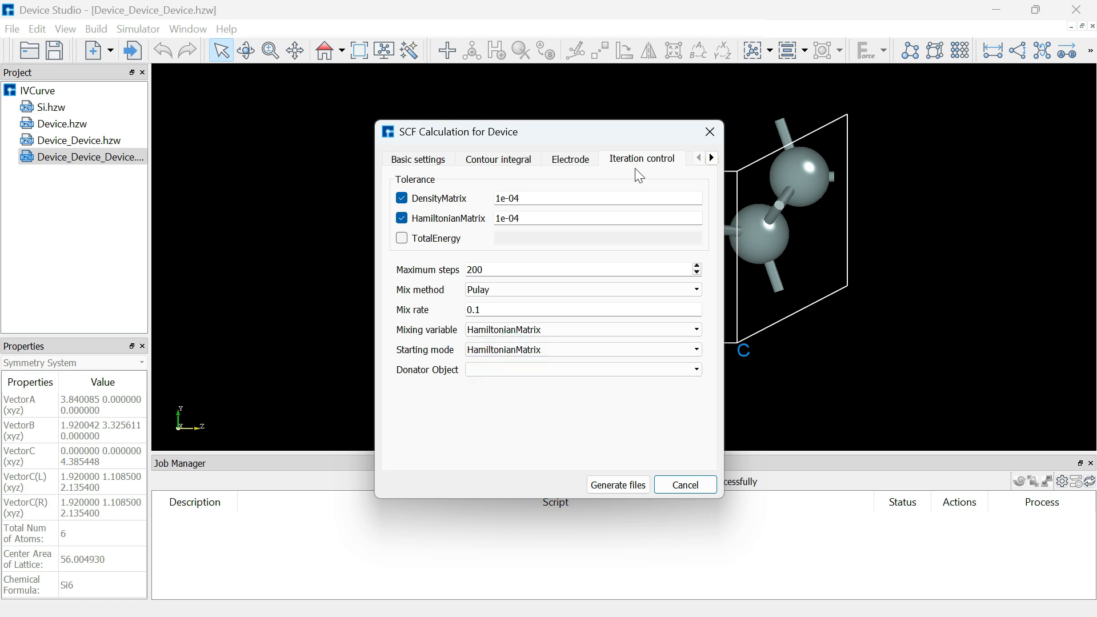
Step: Review the basis set arrangement, LDA+U and Doping options, keeping ByElement with LDA+U and Doping disabled
{"action": "left_click", "coordinate": [711, 158]}
{"action": "left_click", "coordinate": [488, 184]}
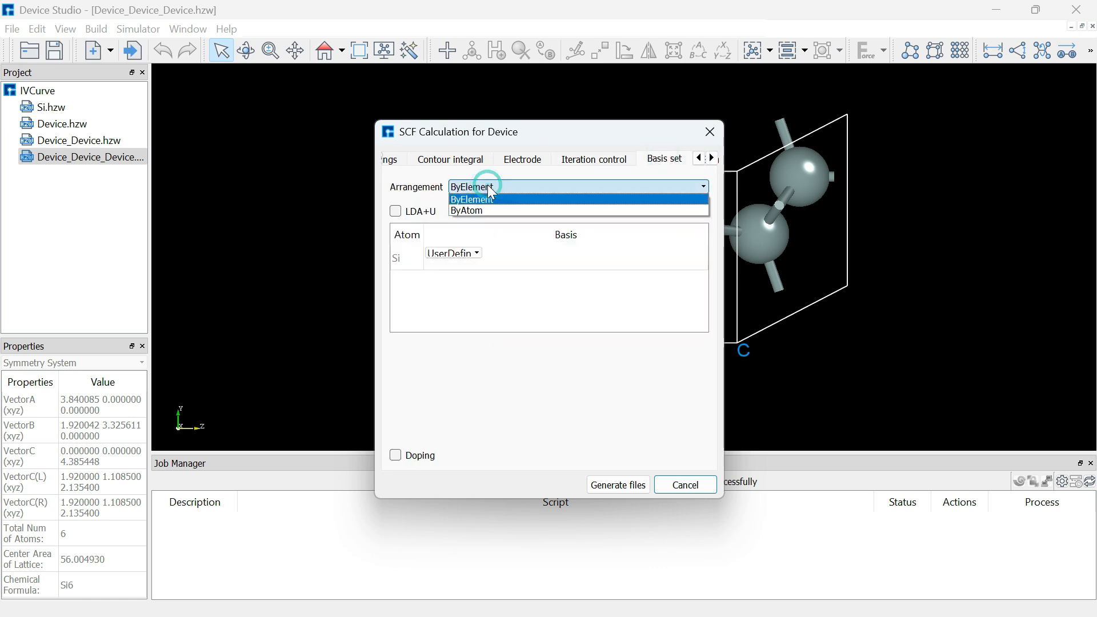
{"action": "left_click", "coordinate": [485, 180]}
{"action": "left_click", "coordinate": [404, 212]}
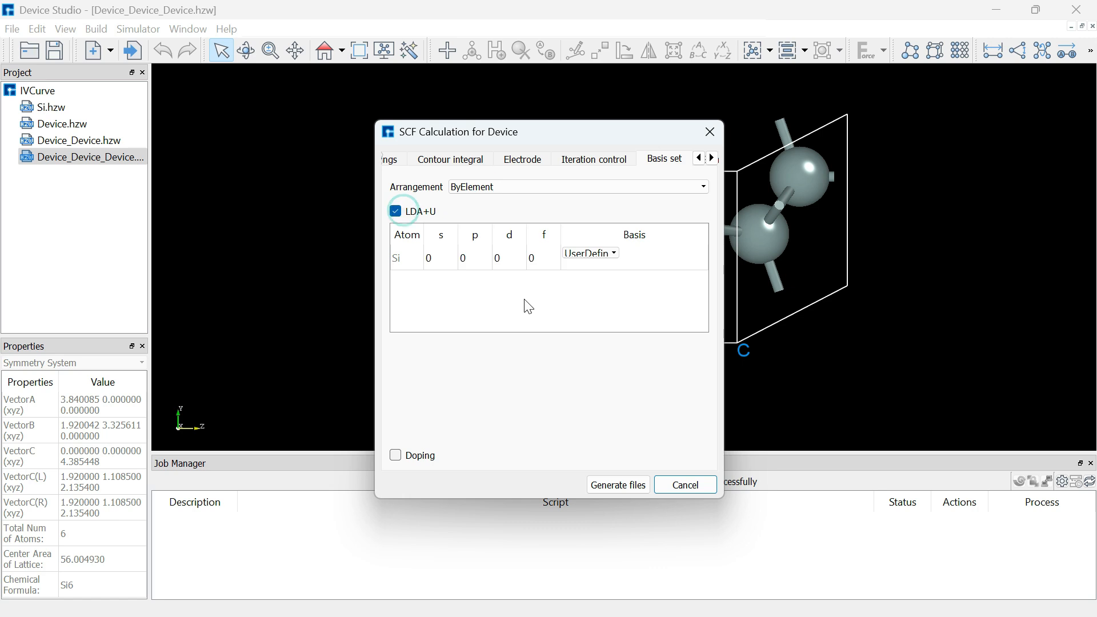
{"action": "left_click", "coordinate": [397, 211]}
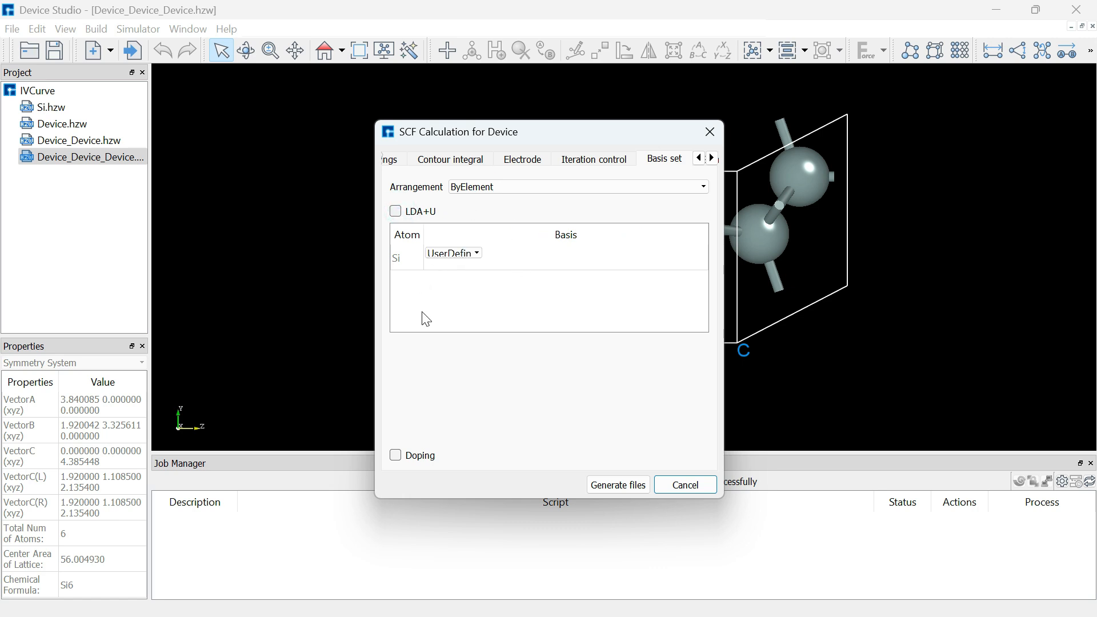
{"action": "left_click", "coordinate": [394, 456]}
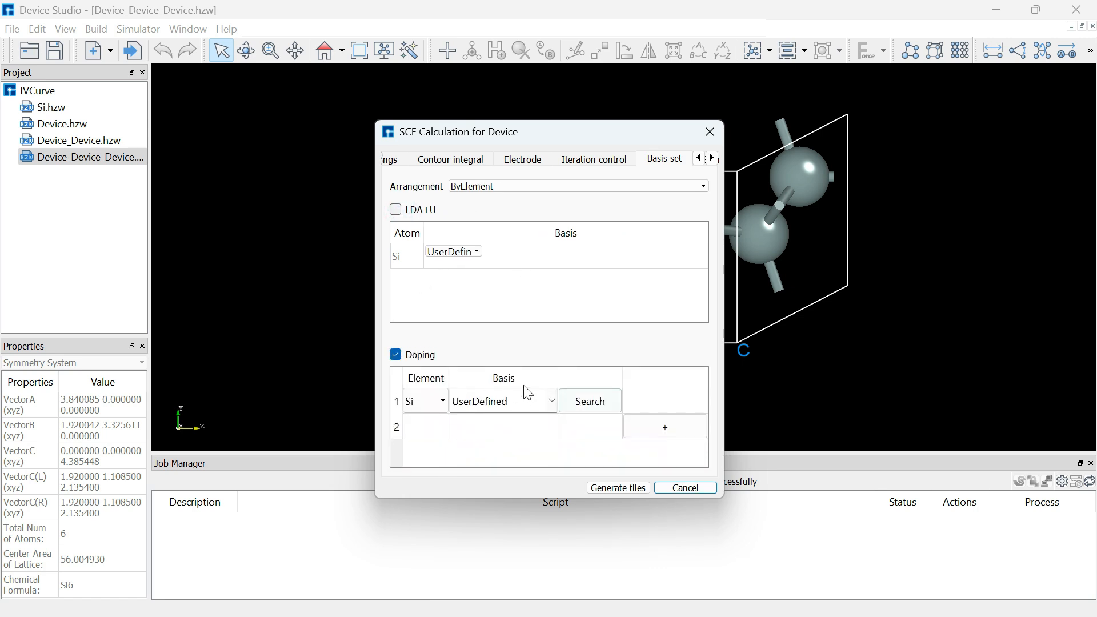
{"action": "left_click", "coordinate": [395, 355]}
{"action": "left_click", "coordinate": [415, 456]}
{"action": "left_click", "coordinate": [395, 354]}
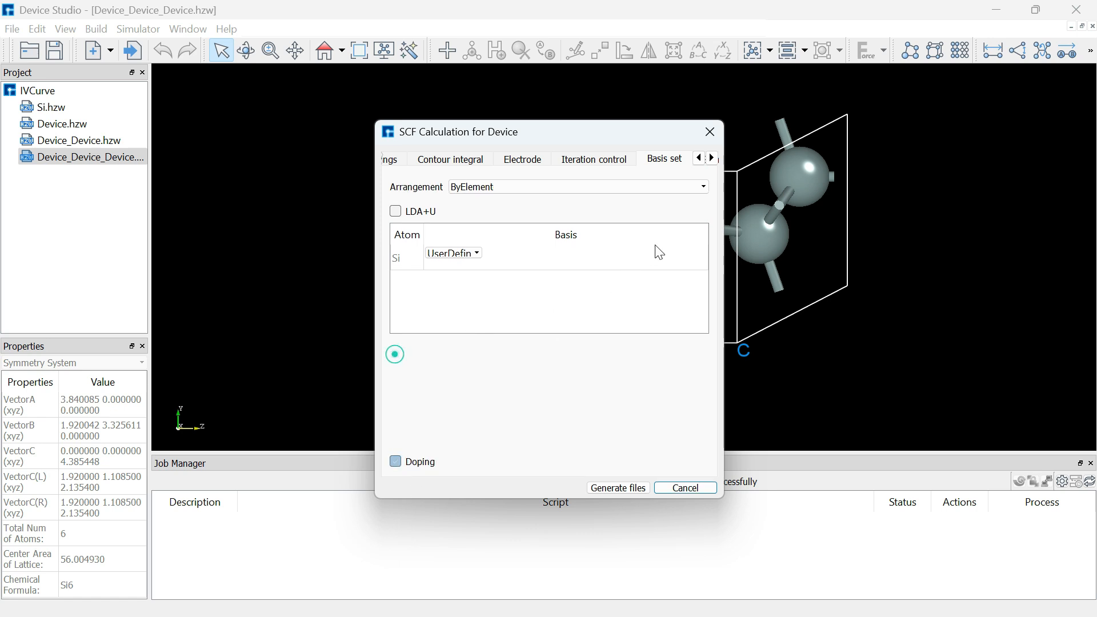
Step: Check the available spin types, keep NoSpin, and generate the SCF calculation files for the device
{"action": "left_click", "coordinate": [712, 157]}
{"action": "left_click", "coordinate": [662, 158]}
{"action": "left_click", "coordinate": [482, 184]}
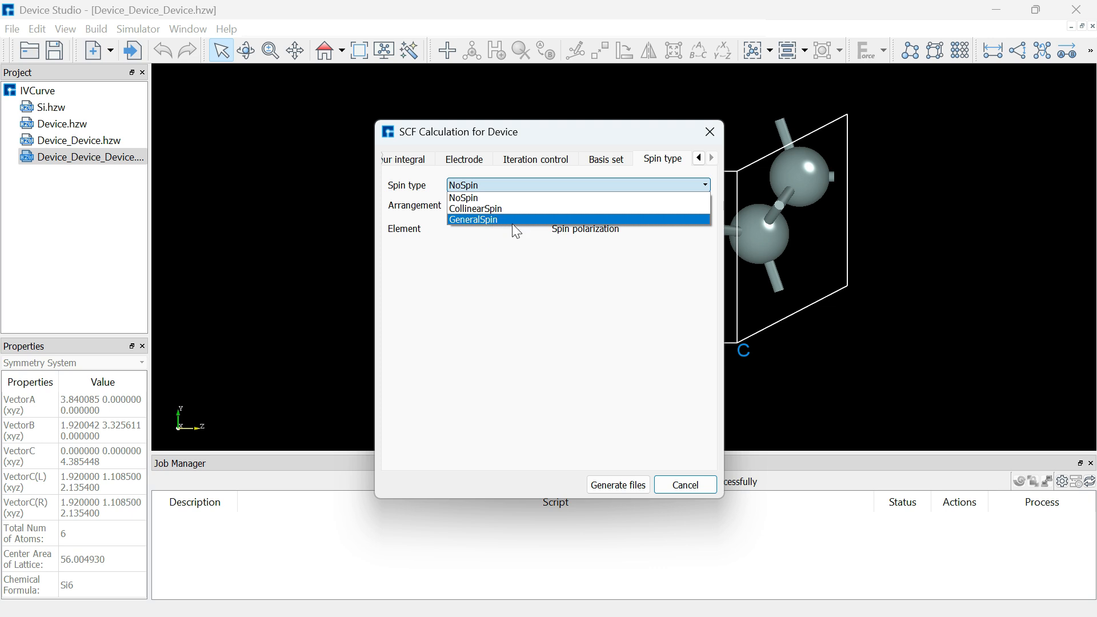
{"action": "left_click", "coordinate": [582, 186]}
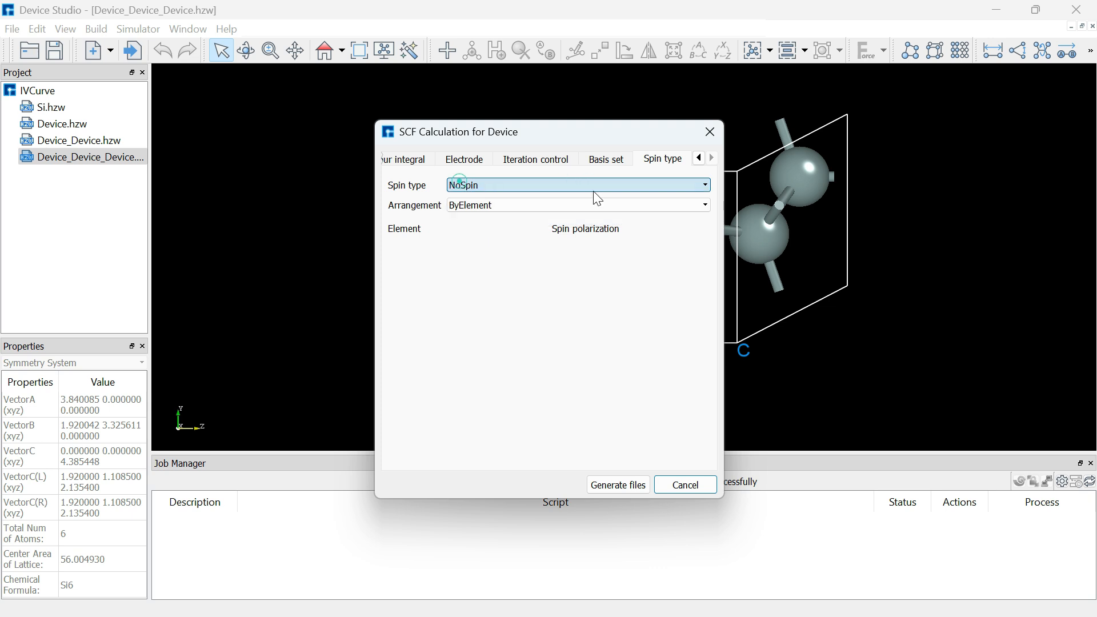
{"action": "left_click", "coordinate": [563, 184]}
{"action": "left_click", "coordinate": [516, 193]}
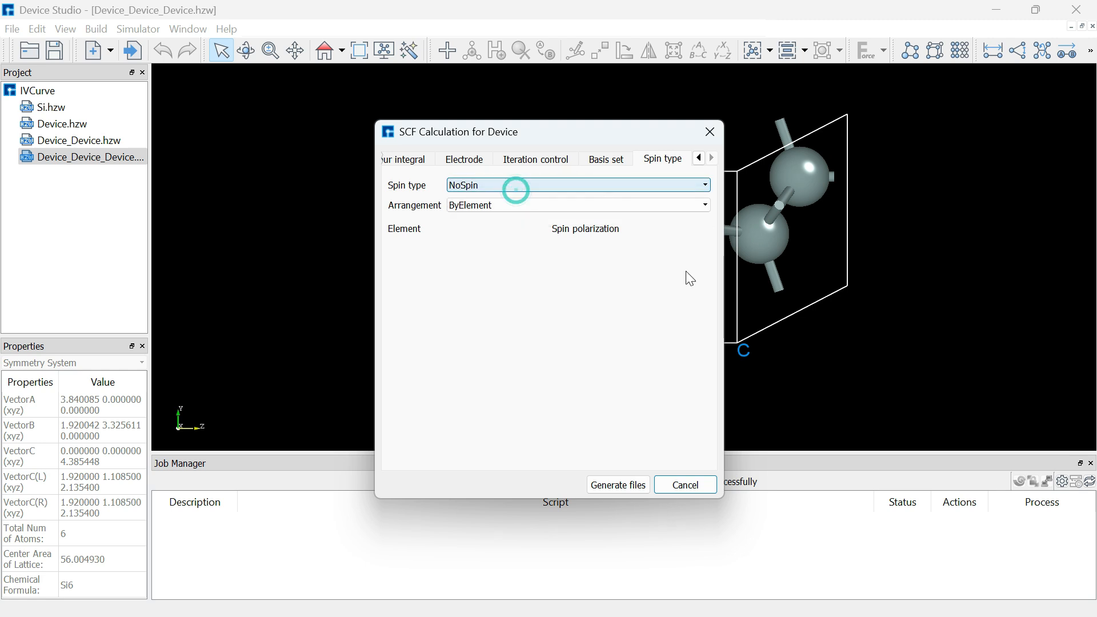
{"action": "left_click", "coordinate": [619, 484]}
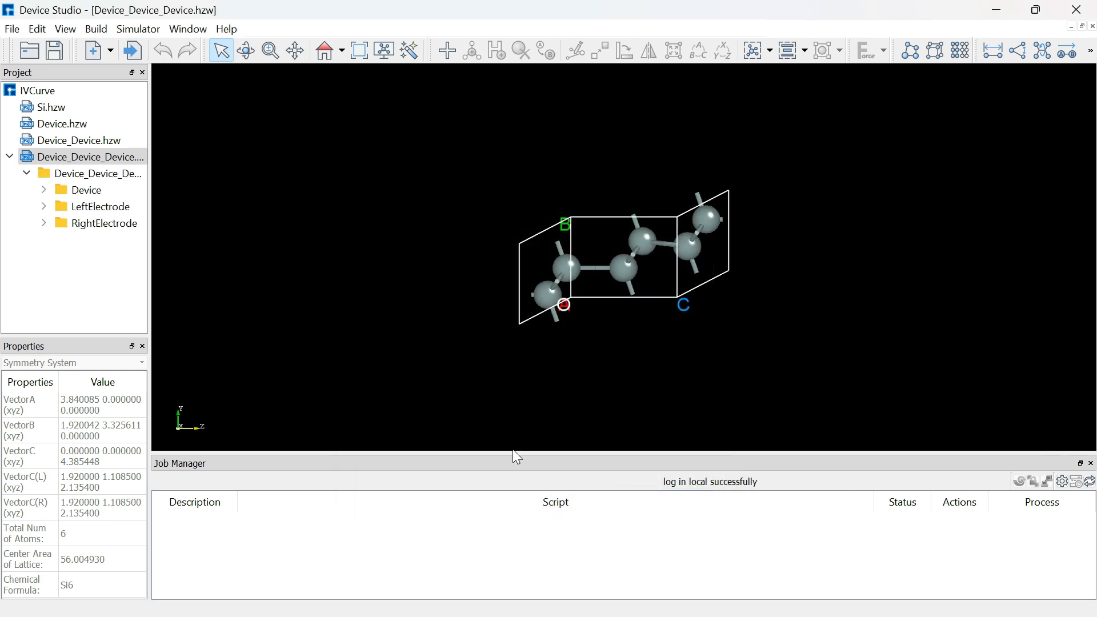
Step: Expand the generated Device, LeftElectrode and RightElectrode folders and open the Device scf.input file in a maximized viewer
{"action": "left_click", "coordinate": [44, 189]}
{"action": "left_click", "coordinate": [44, 223]}
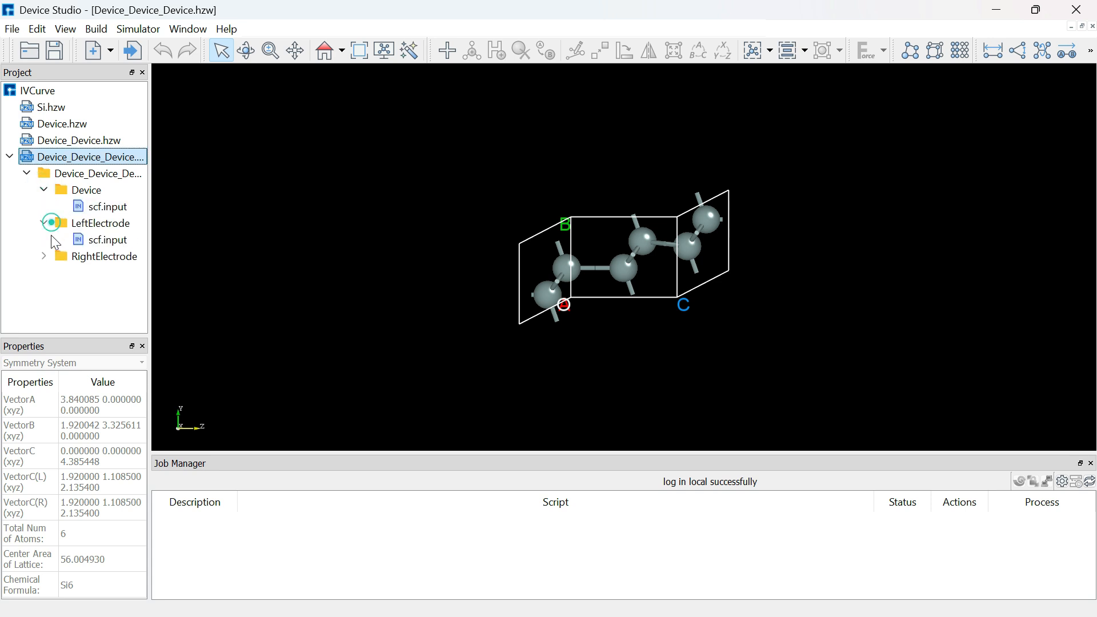
{"action": "left_click", "coordinate": [44, 255]}
{"action": "right_click", "coordinate": [128, 207]}
{"action": "left_click", "coordinate": [160, 233]}
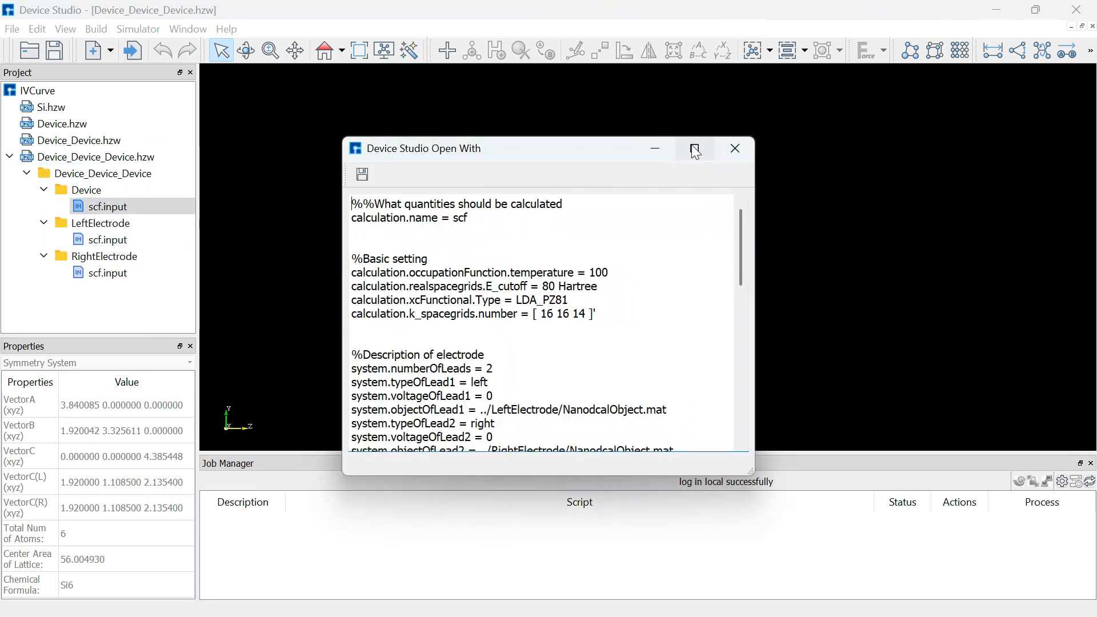
{"action": "left_click", "coordinate": [692, 147]}
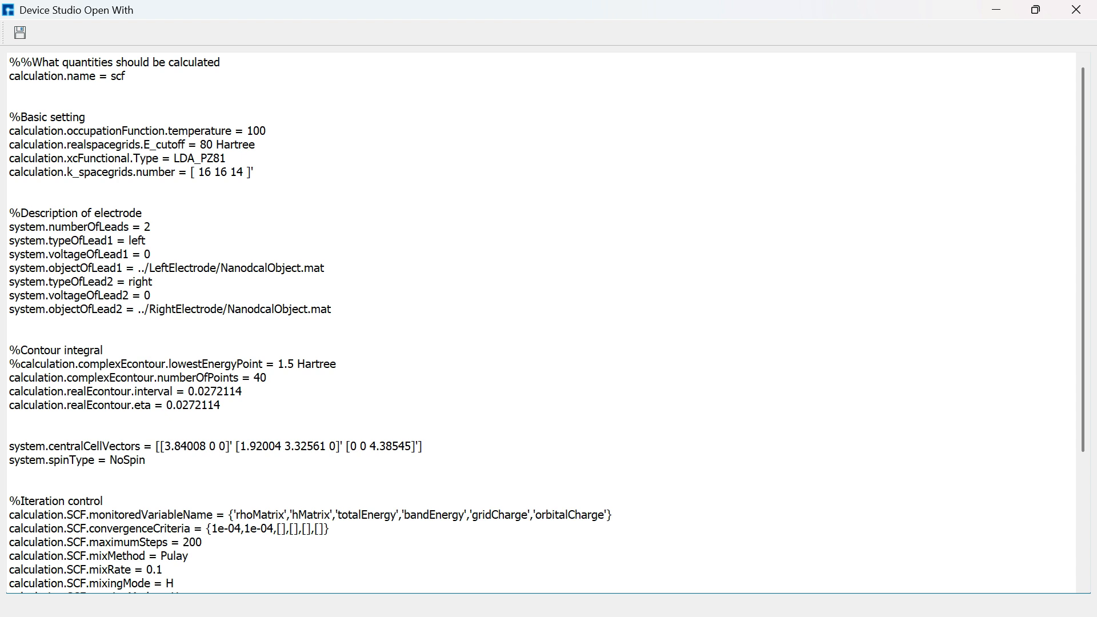
Step: Read through the device's scf.input from the basic settings to the basis set block, save the file and close it
{"action": "scroll", "coordinate": [547, 323], "scroll_direction": "down", "scroll_amount": 1}
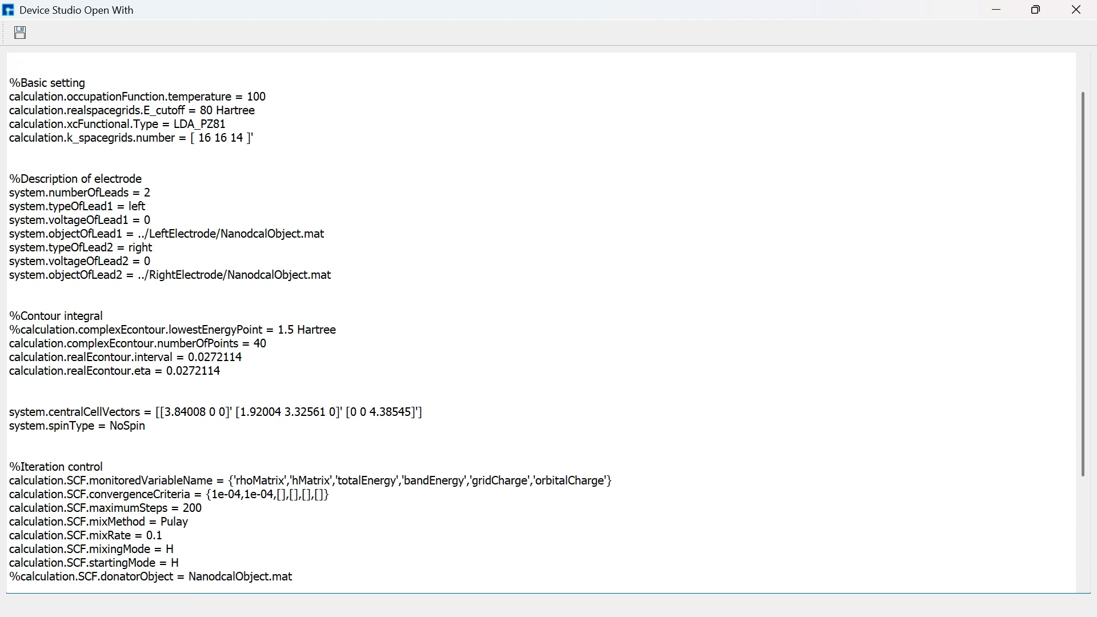
{"action": "scroll", "coordinate": [546, 320], "scroll_direction": "down", "scroll_amount": 1}
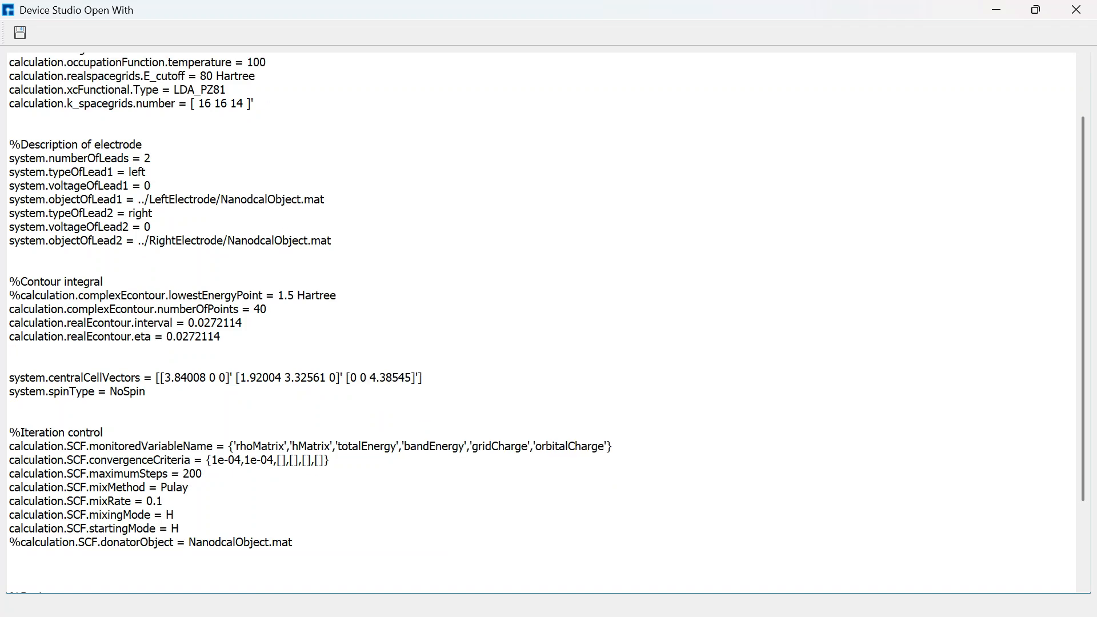
{"action": "scroll", "coordinate": [546, 320], "scroll_direction": "down", "scroll_amount": 3}
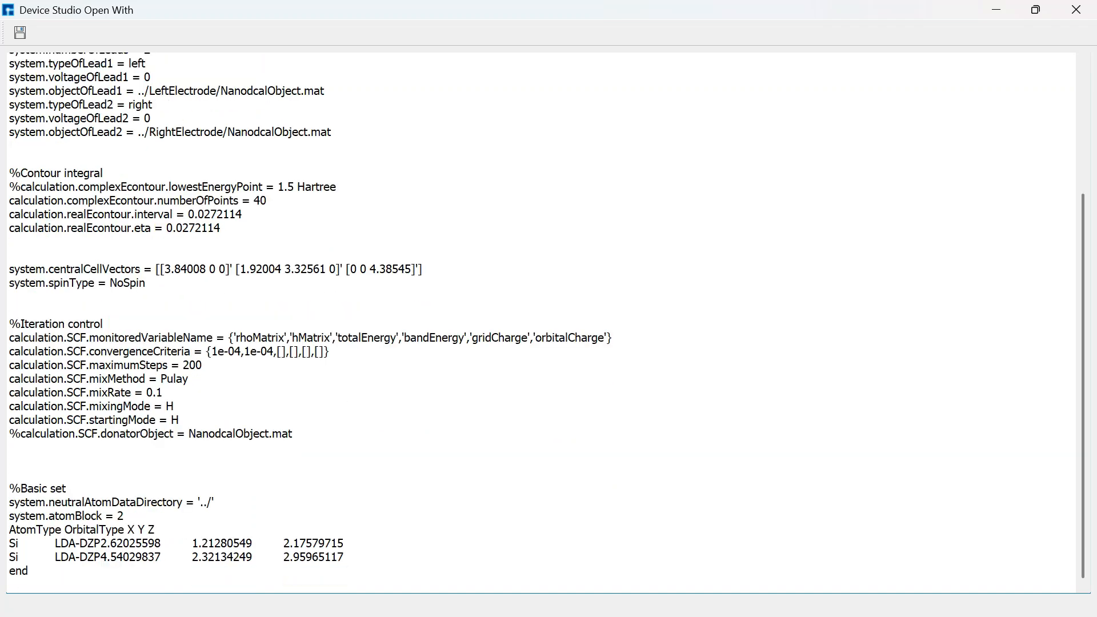
{"action": "scroll", "coordinate": [547, 320], "scroll_direction": "up", "scroll_amount": 5}
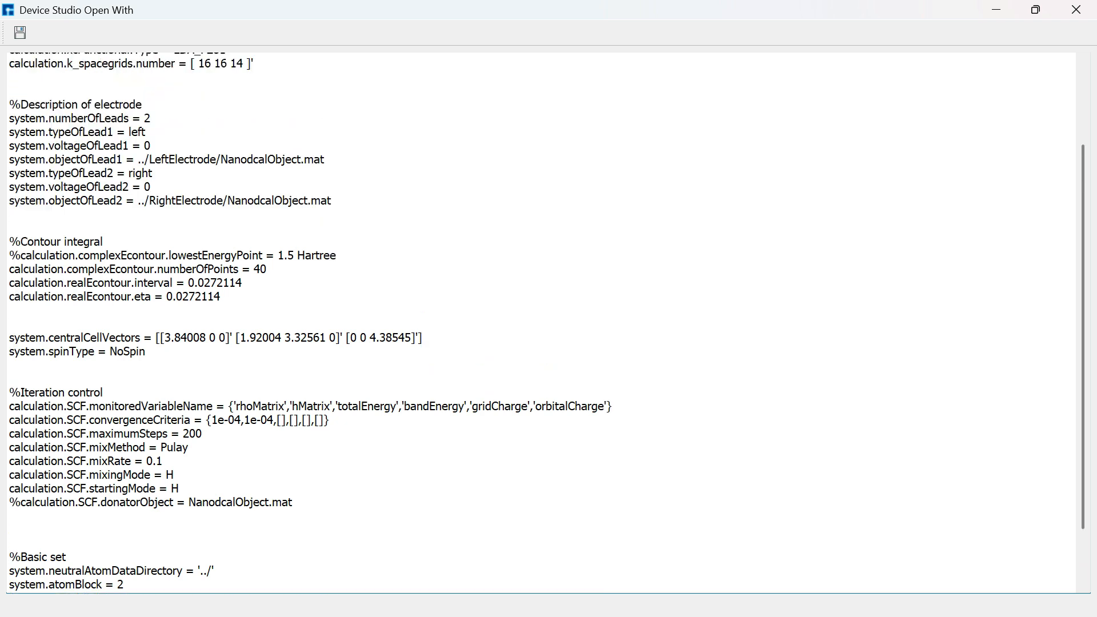
{"action": "left_click_drag", "start_coordinate": [119, 213], "coordinate": [116, 212]}
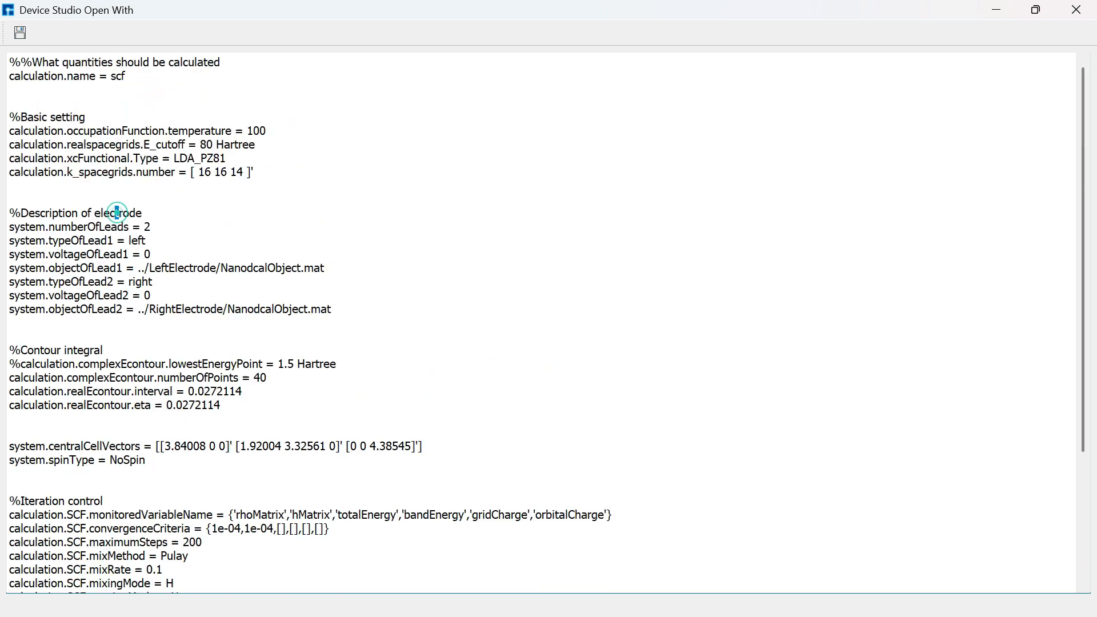
{"action": "left_click", "coordinate": [20, 33]}
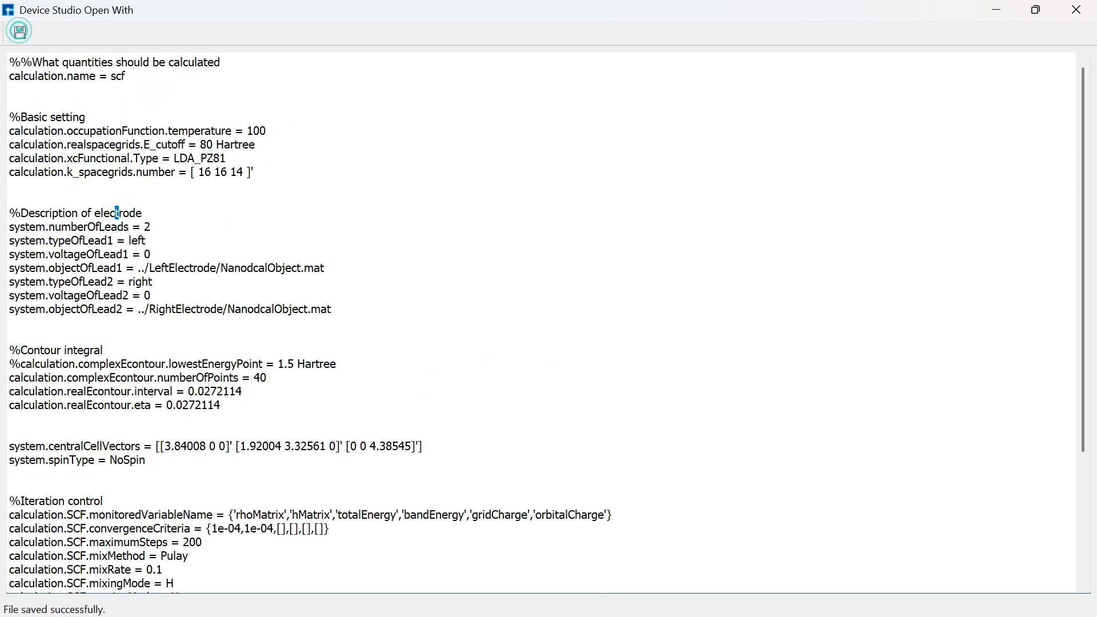
{"action": "left_click", "coordinate": [1037, 10]}
{"action": "left_click", "coordinate": [875, 150]}
Step: Review the scf.input files generated for the left electrode and the right electrode
{"action": "left_click", "coordinate": [106, 239]}
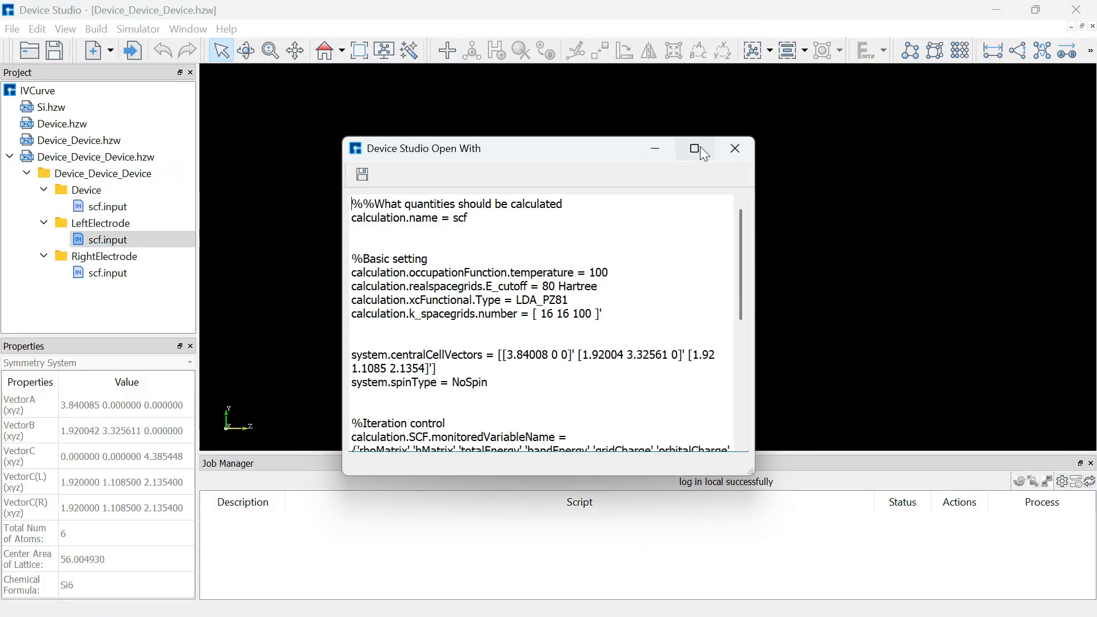
{"action": "left_click", "coordinate": [701, 148]}
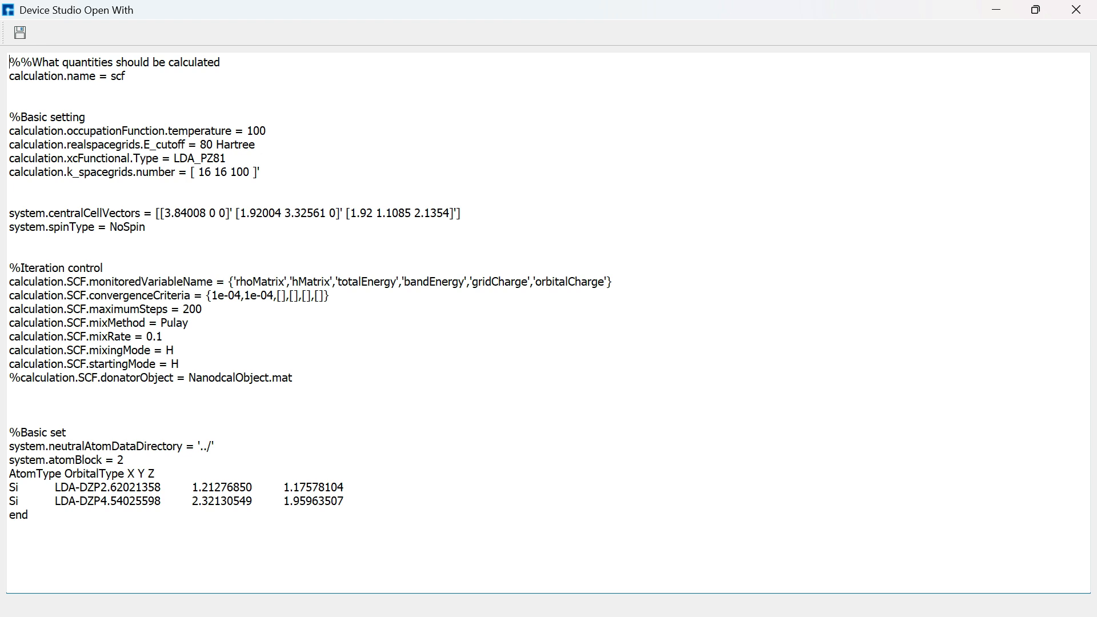
{"action": "left_click", "coordinate": [1037, 9]}
{"action": "double_click", "coordinate": [108, 272]}
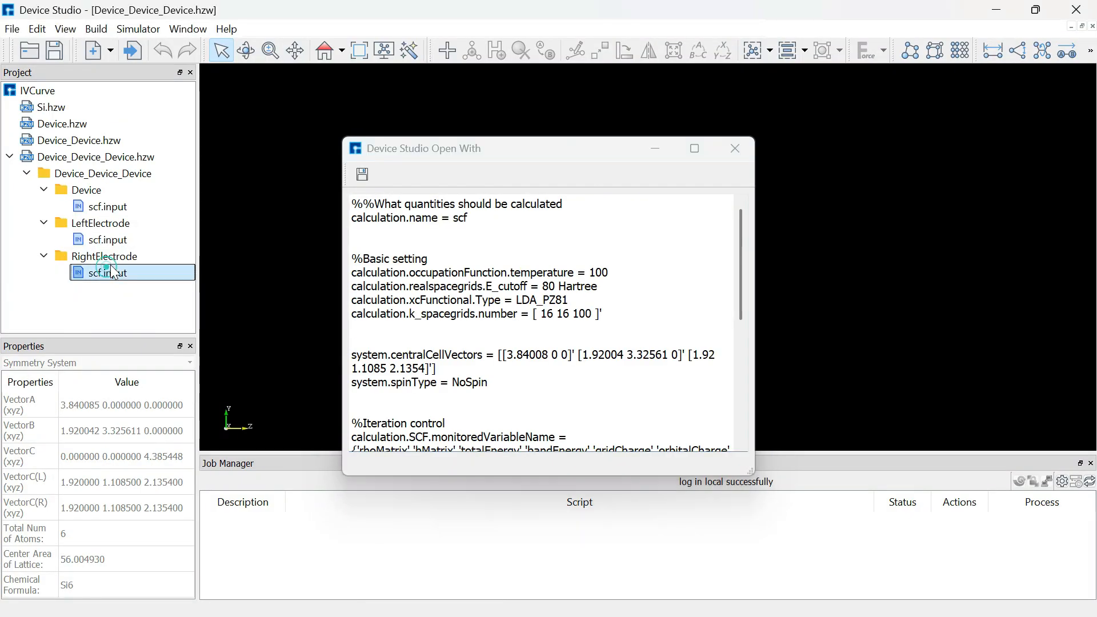
{"action": "left_click", "coordinate": [735, 150]}
{"action": "right_click", "coordinate": [137, 275]}
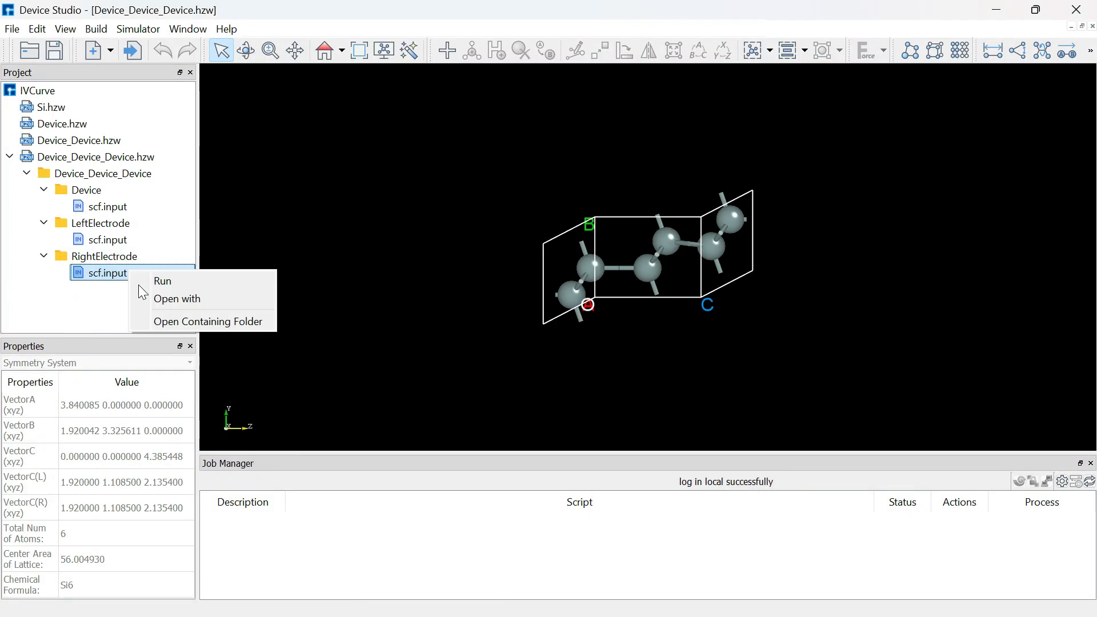
{"action": "left_click", "coordinate": [143, 296]}
{"action": "left_click", "coordinate": [694, 148]}
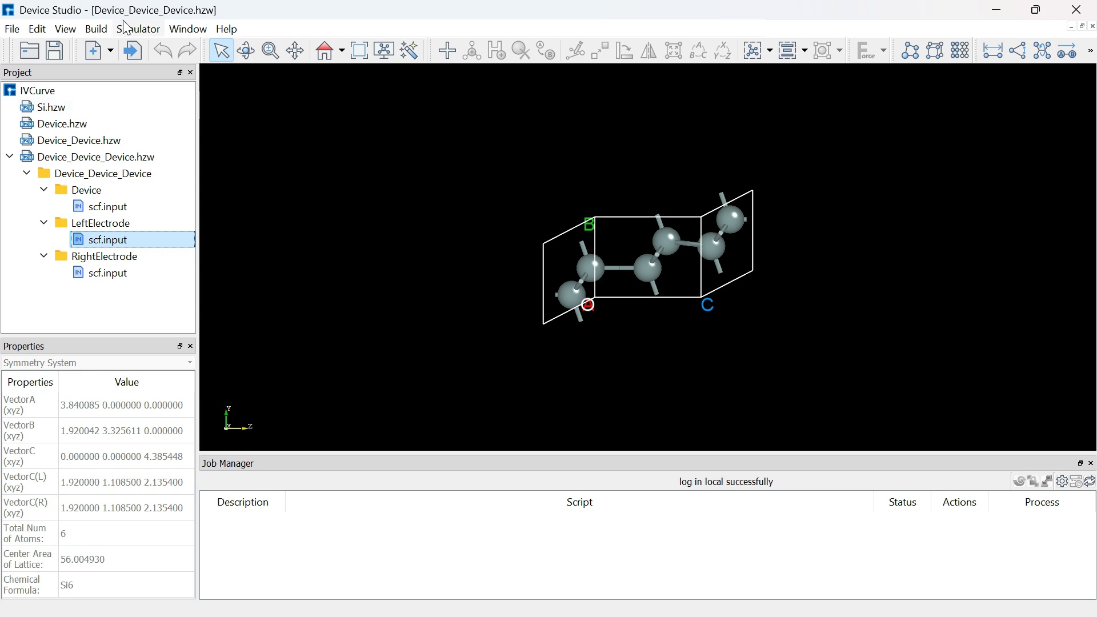
Step: Generate a Nanodcal Charge analysis input file for the LeftElectrode with the project option set to Atom
{"action": "left_click", "coordinate": [126, 27]}
{"action": "mouse_move", "coordinate": [172, 71]}
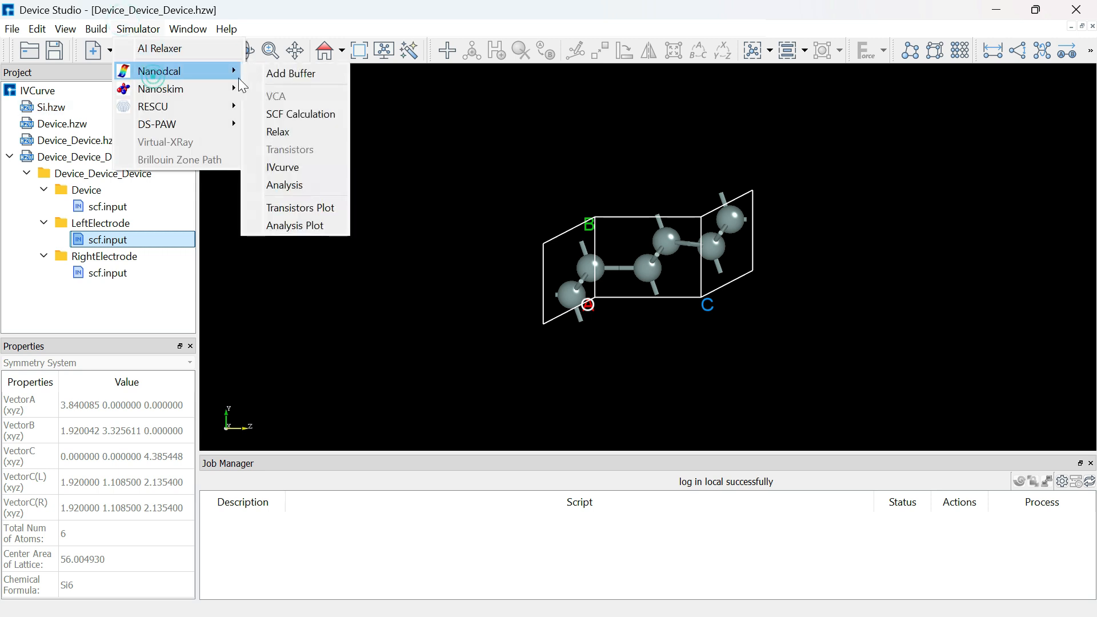
{"action": "left_click", "coordinate": [296, 185]}
{"action": "left_click", "coordinate": [302, 139]}
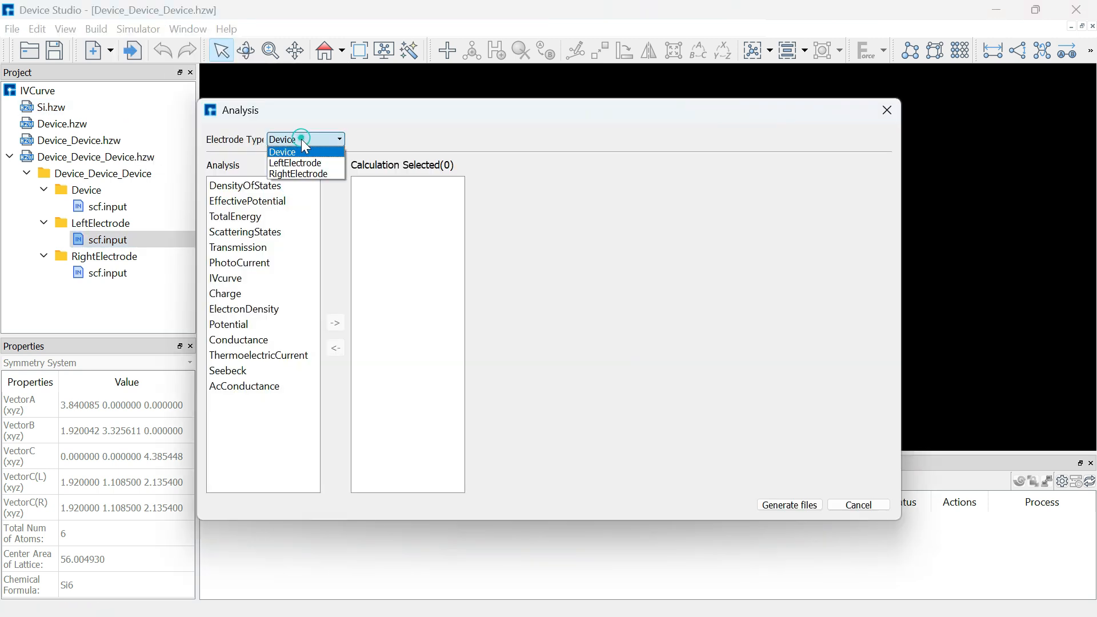
{"action": "left_click", "coordinate": [299, 162]}
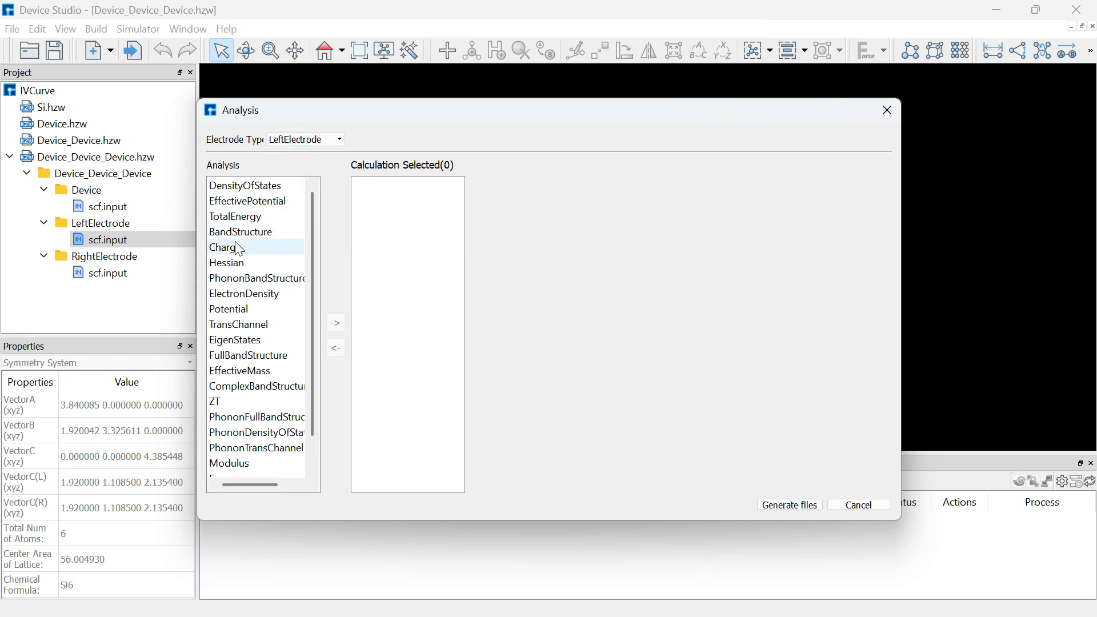
{"action": "double_click", "coordinate": [231, 249]}
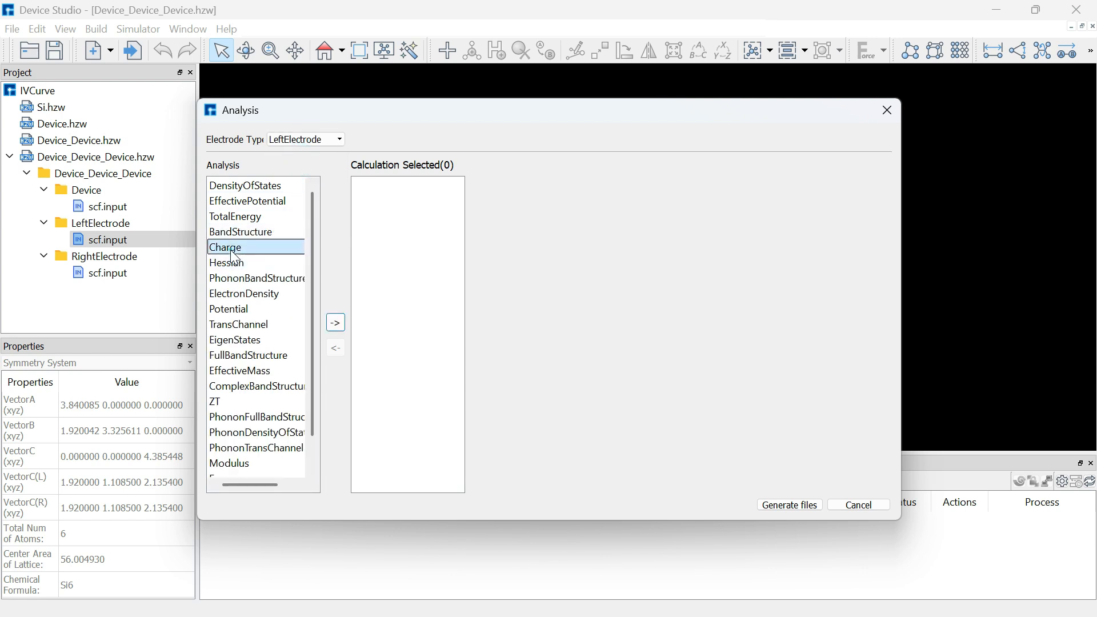
{"action": "left_click", "coordinate": [757, 210]}
{"action": "left_click", "coordinate": [758, 243]}
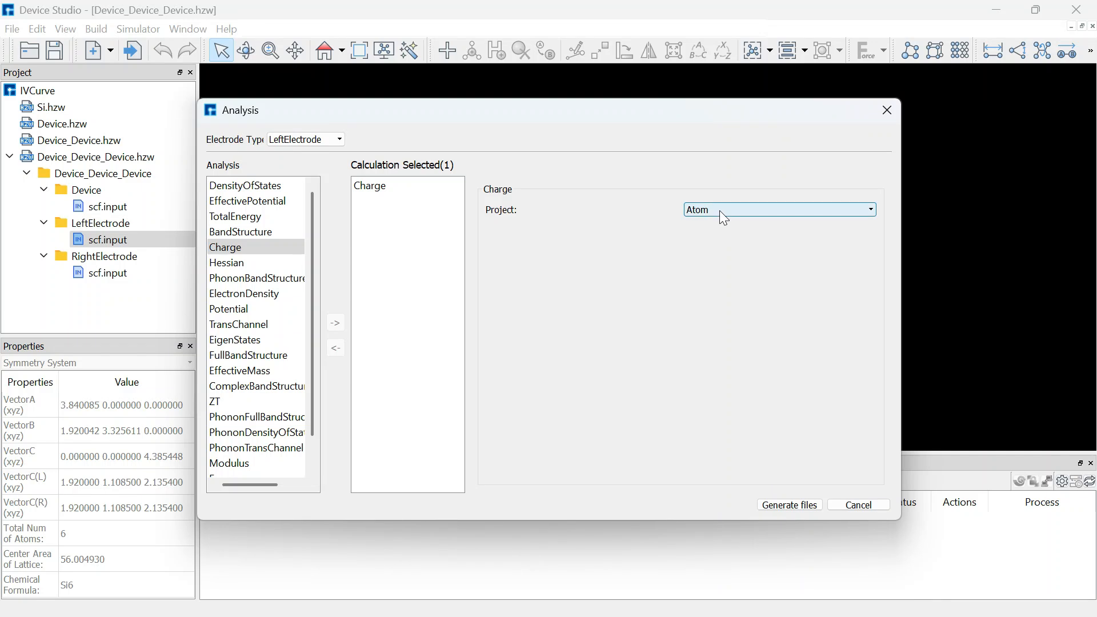
{"action": "left_click", "coordinate": [794, 505]}
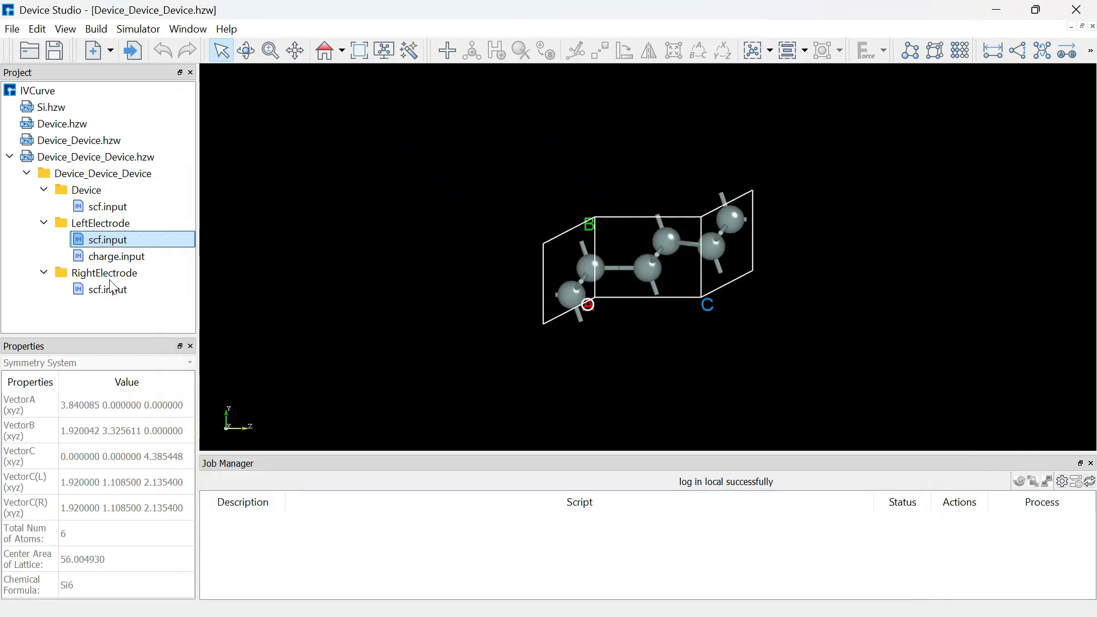
Step: Set up the local run of the LeftElectrode scf.input with the imported nanodcal.slurm job script and save the script
{"action": "right_click", "coordinate": [104, 241]}
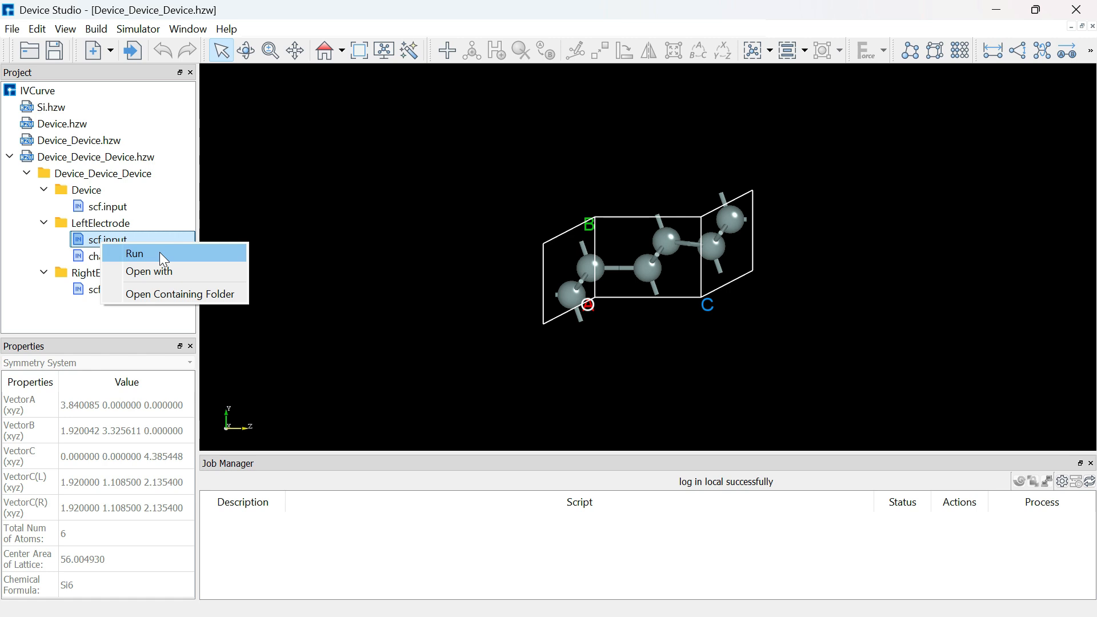
{"action": "left_click", "coordinate": [160, 253]}
{"action": "left_click", "coordinate": [555, 428]}
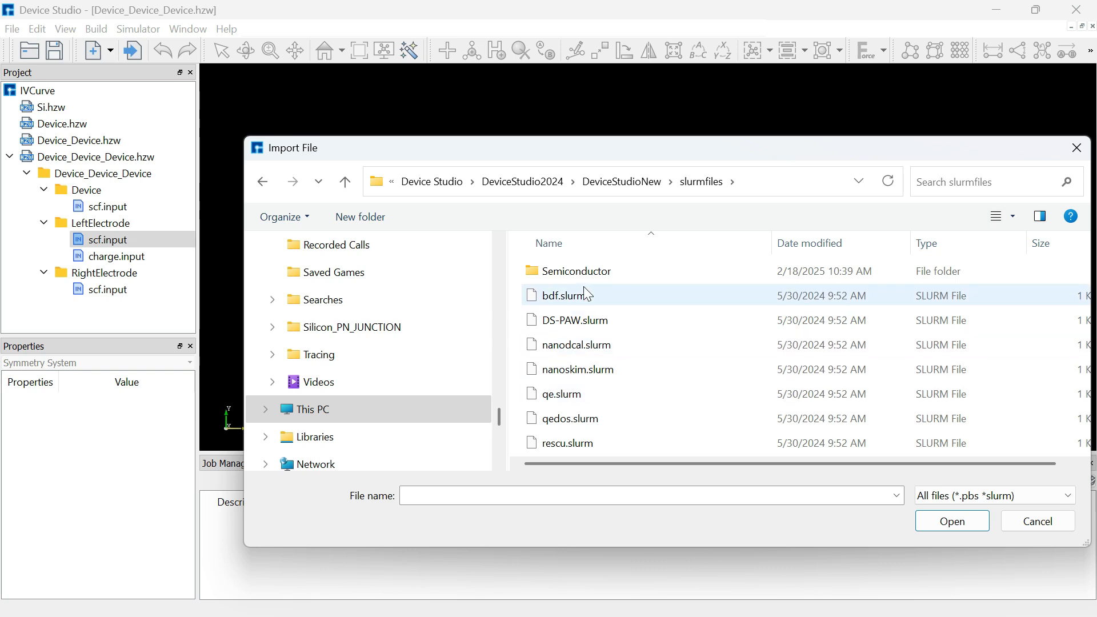
{"action": "left_click", "coordinate": [571, 345]}
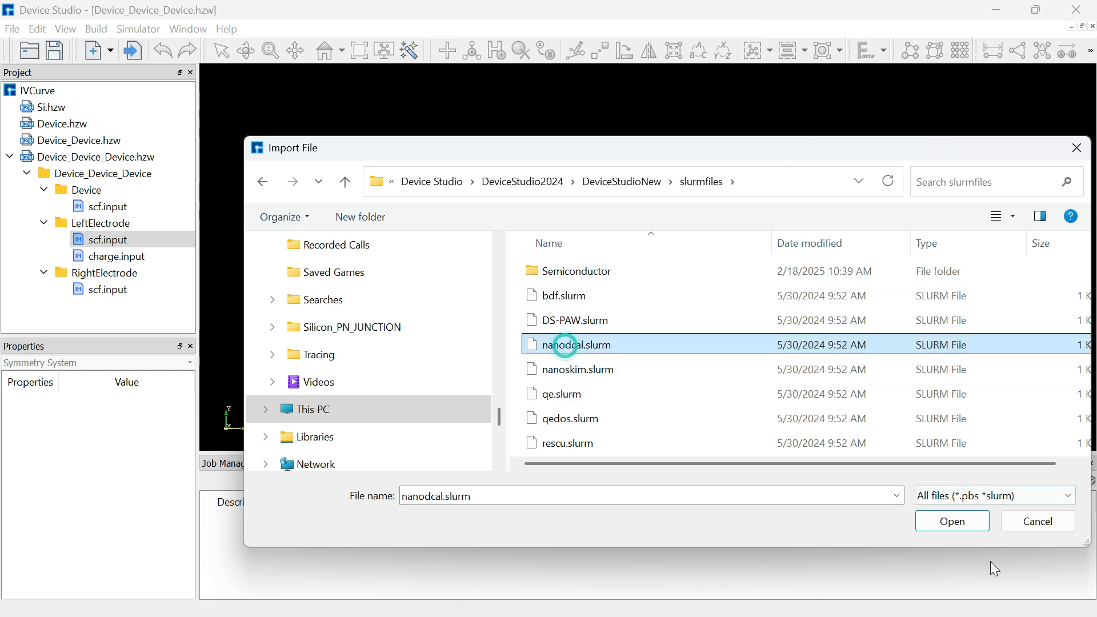
{"action": "left_click", "coordinate": [961, 525]}
{"action": "left_click", "coordinate": [650, 427]}
{"action": "left_click", "coordinate": [631, 450]}
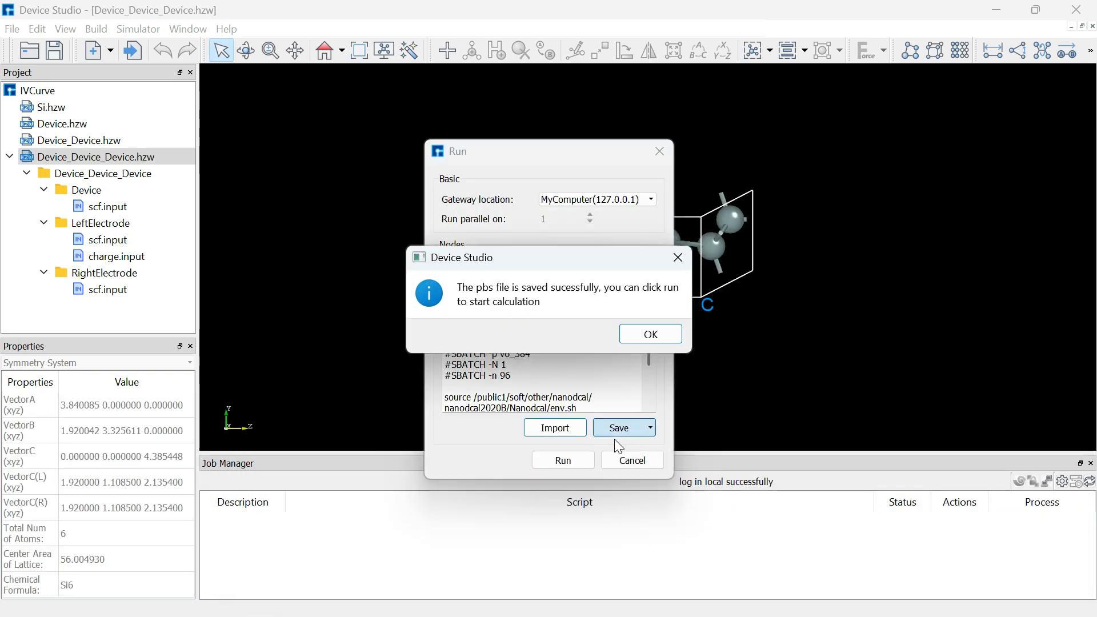
{"action": "left_click", "coordinate": [651, 335]}
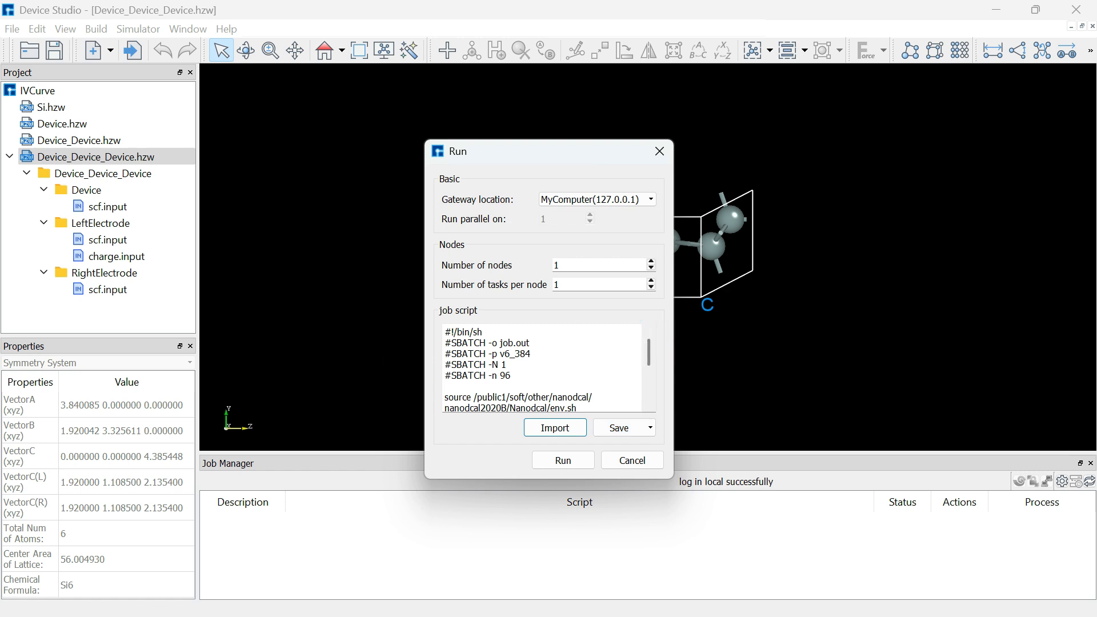
Step: Run the LeftElectrode SCF calculation and check its job status output
{"action": "left_click", "coordinate": [563, 460]}
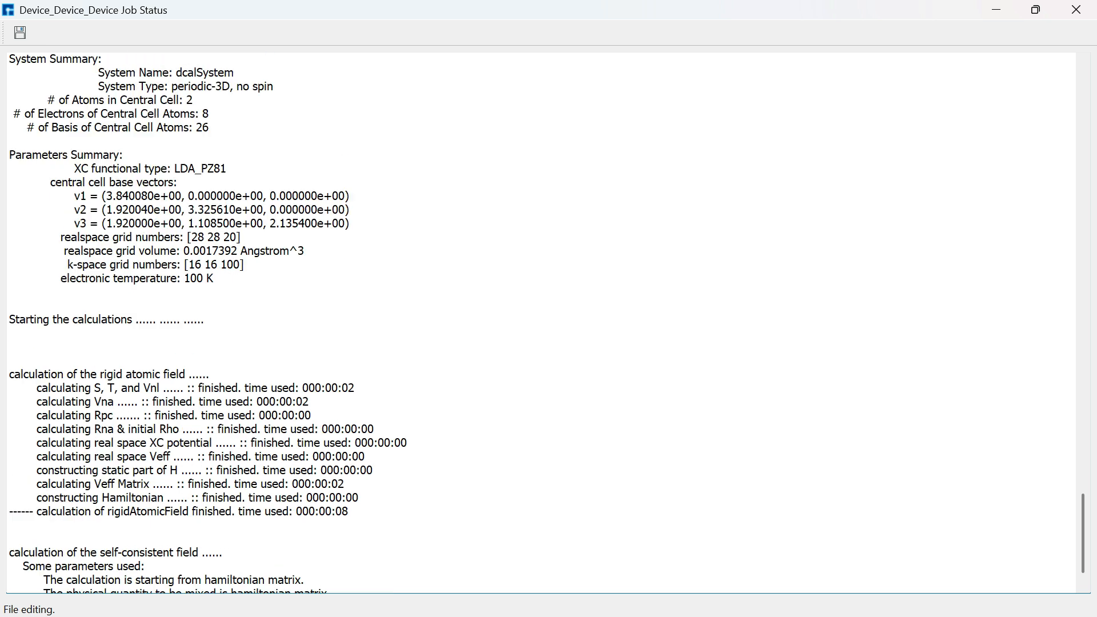
{"action": "scroll", "coordinate": [543, 323], "scroll_direction": "up", "scroll_amount": 10}
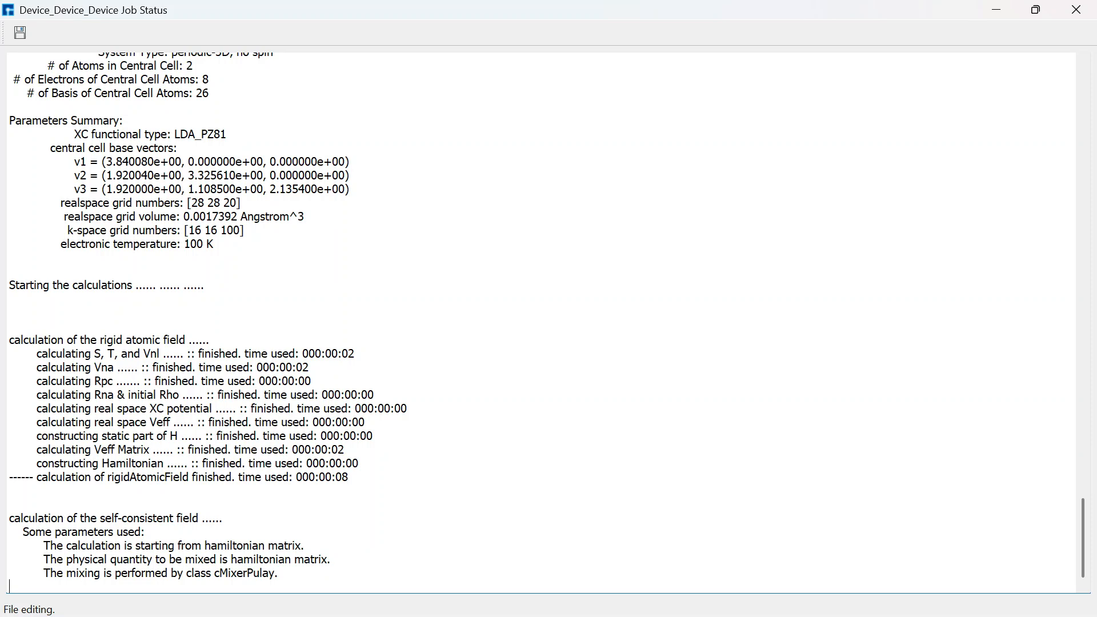
{"action": "left_click", "coordinate": [1076, 10]}
{"action": "left_click", "coordinate": [117, 240]}
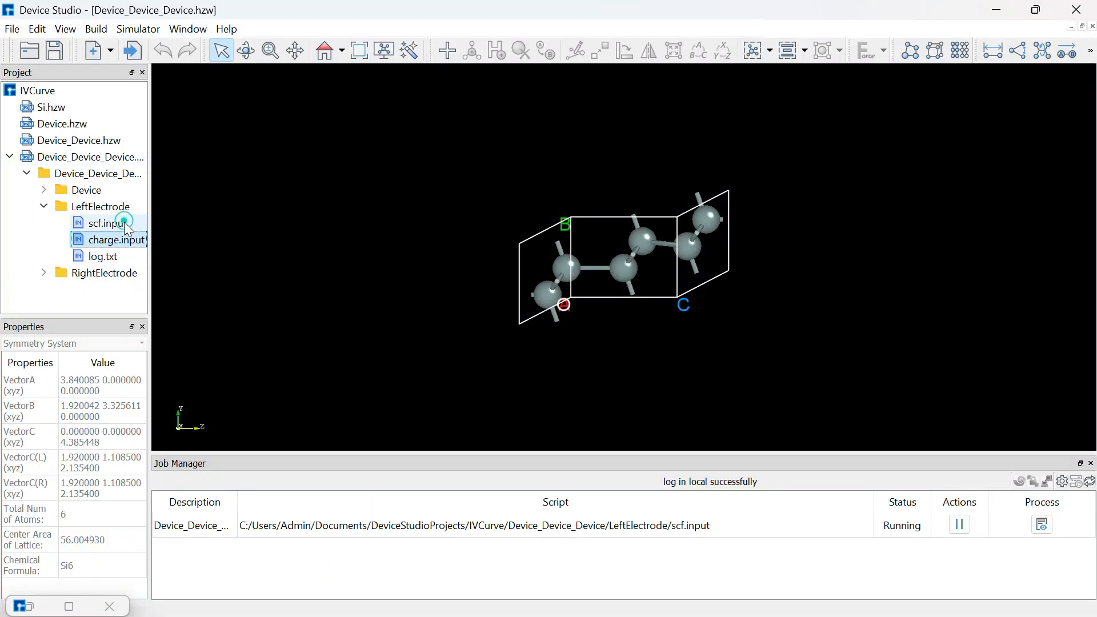
{"action": "left_click", "coordinate": [123, 223]}
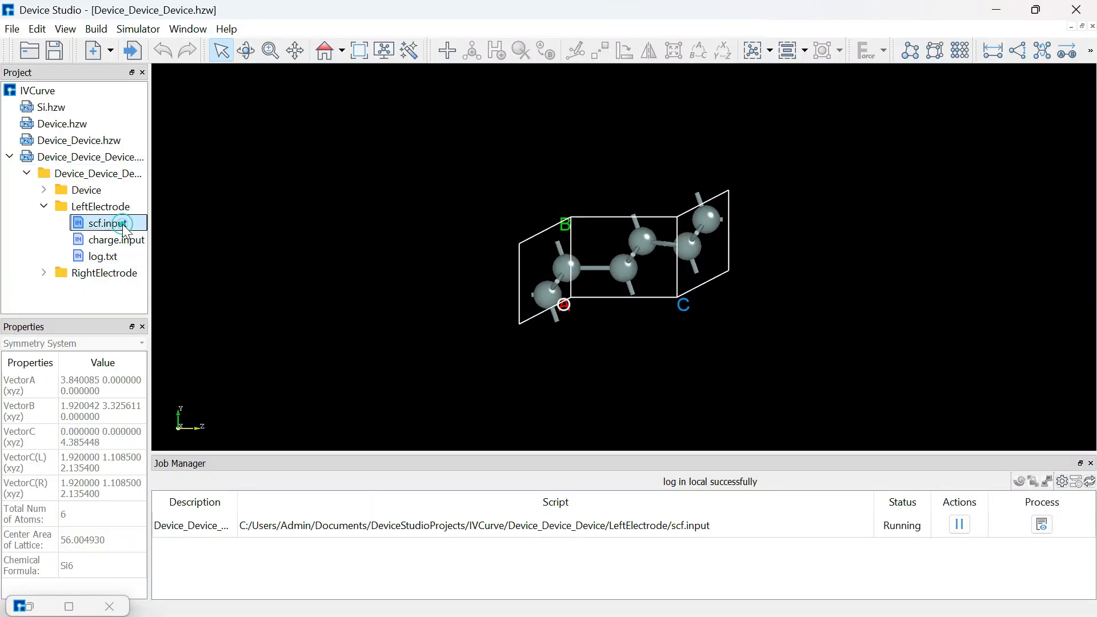
{"action": "double_click", "coordinate": [127, 255]}
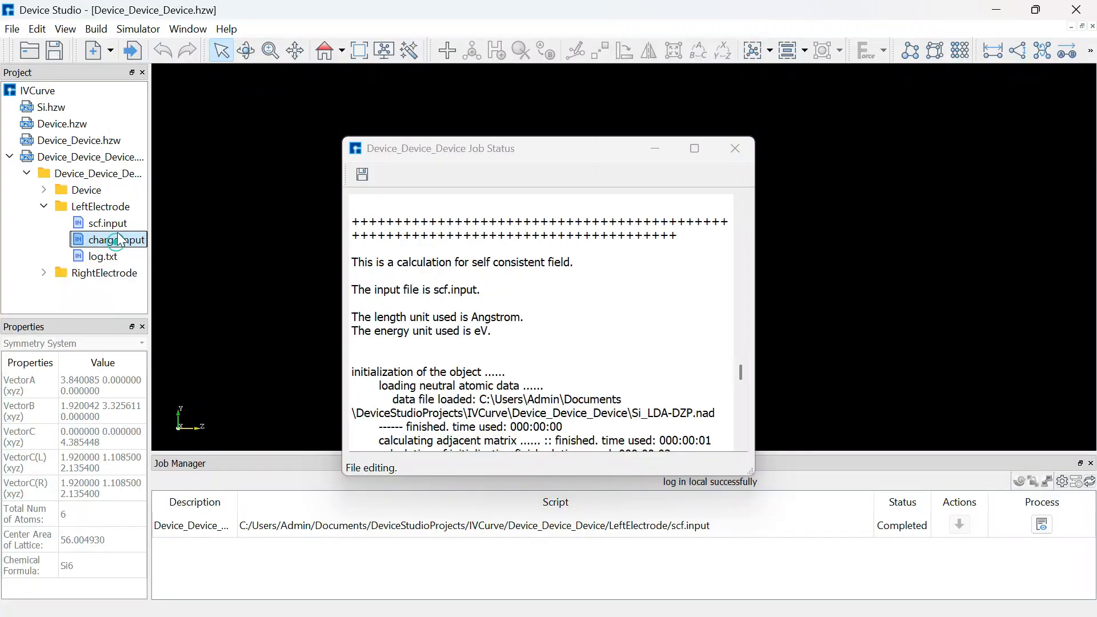
Step: Run the LeftElectrode charge.input calculation, check its job status output and close the status window
{"action": "right_click", "coordinate": [119, 233]}
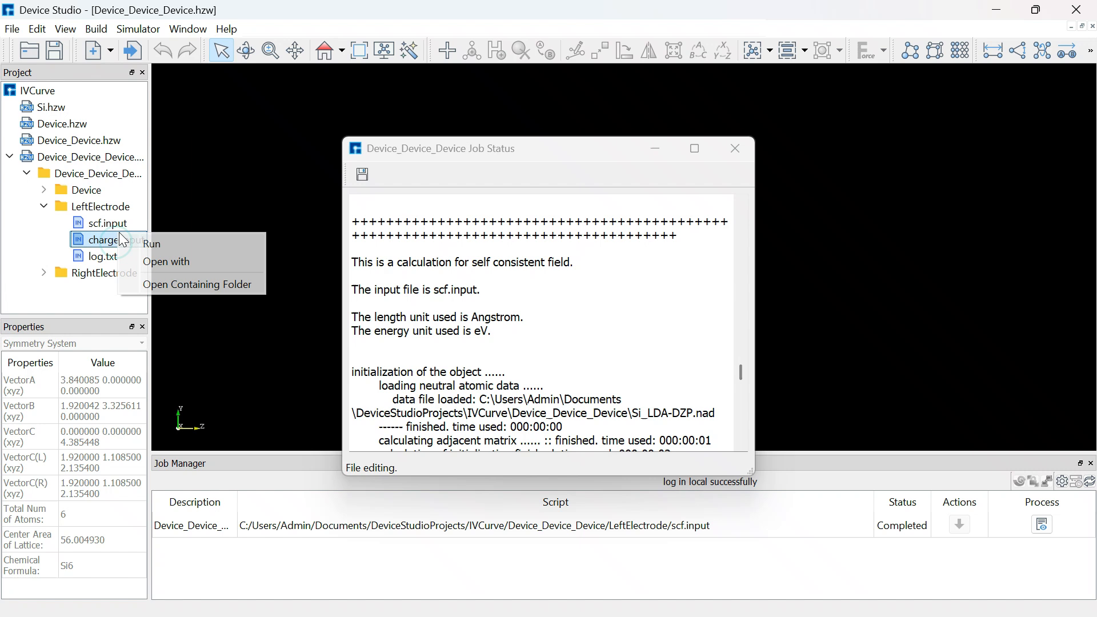
{"action": "left_click", "coordinate": [152, 244]}
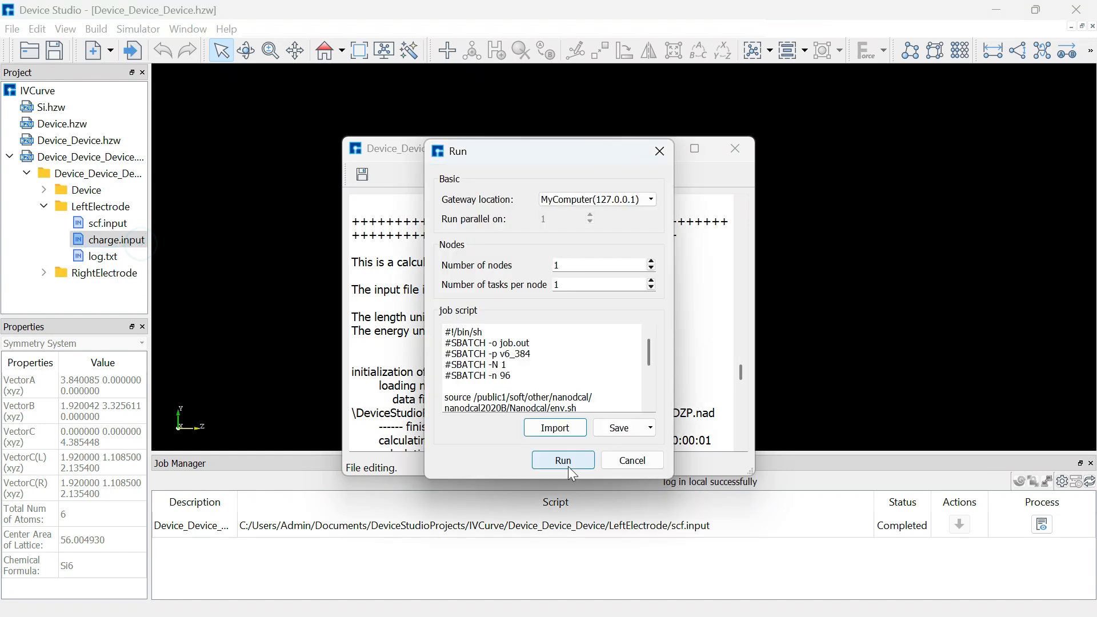
{"action": "left_click", "coordinate": [562, 461]}
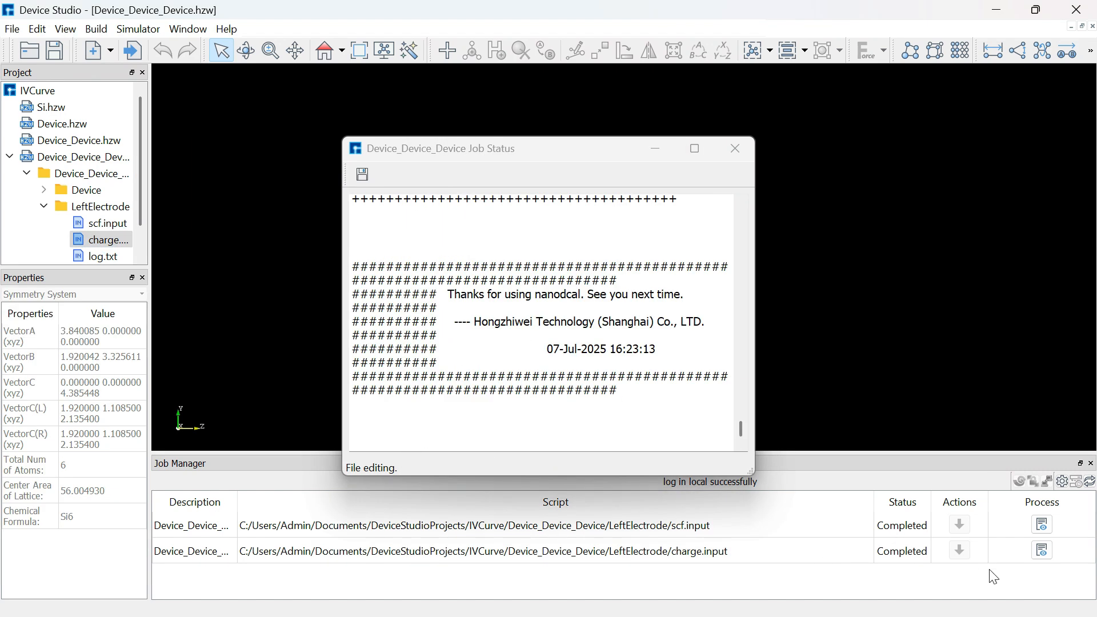
{"action": "left_click", "coordinate": [1042, 551]}
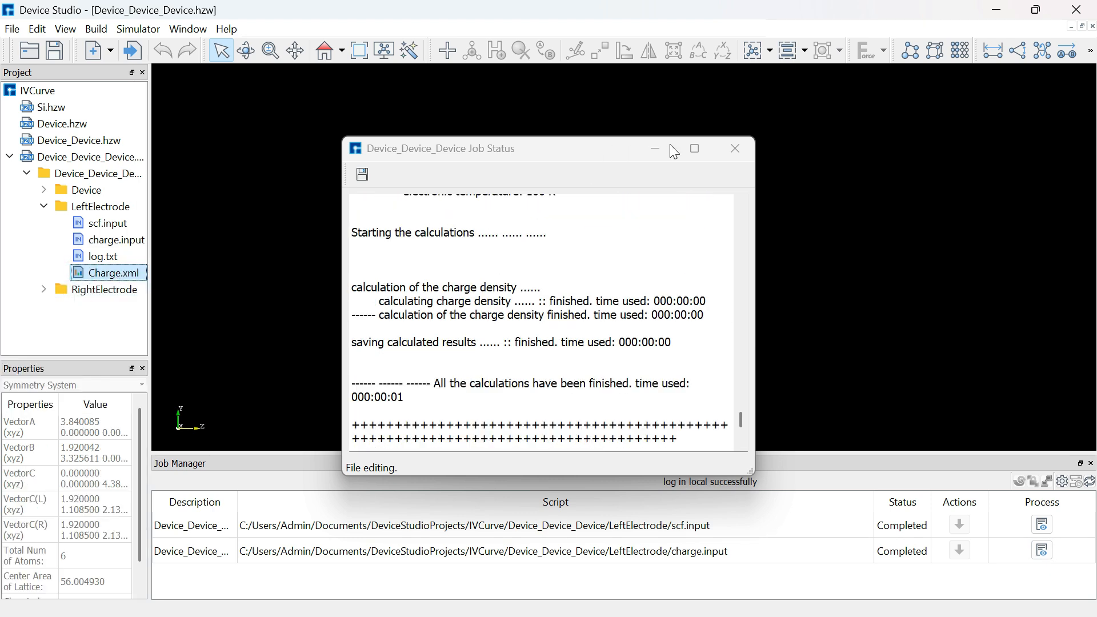
{"action": "left_click", "coordinate": [732, 148]}
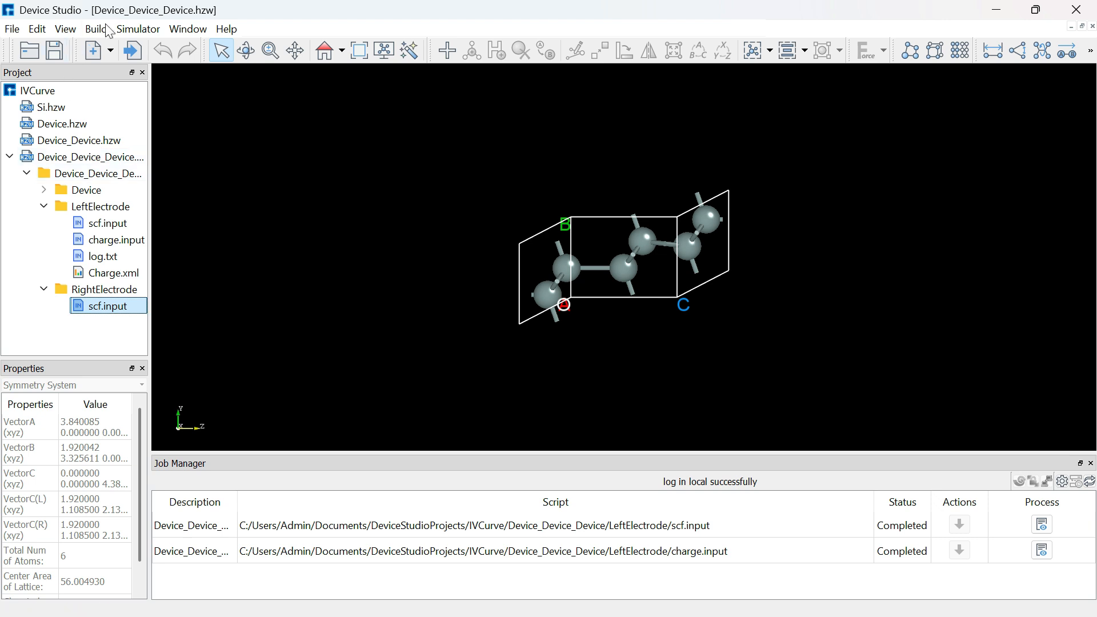
Step: Generate a Nanodcal Charge analysis input file for the RightElectrode with the project option set to Atom
{"action": "left_click", "coordinate": [137, 29]}
{"action": "mouse_move", "coordinate": [182, 71]}
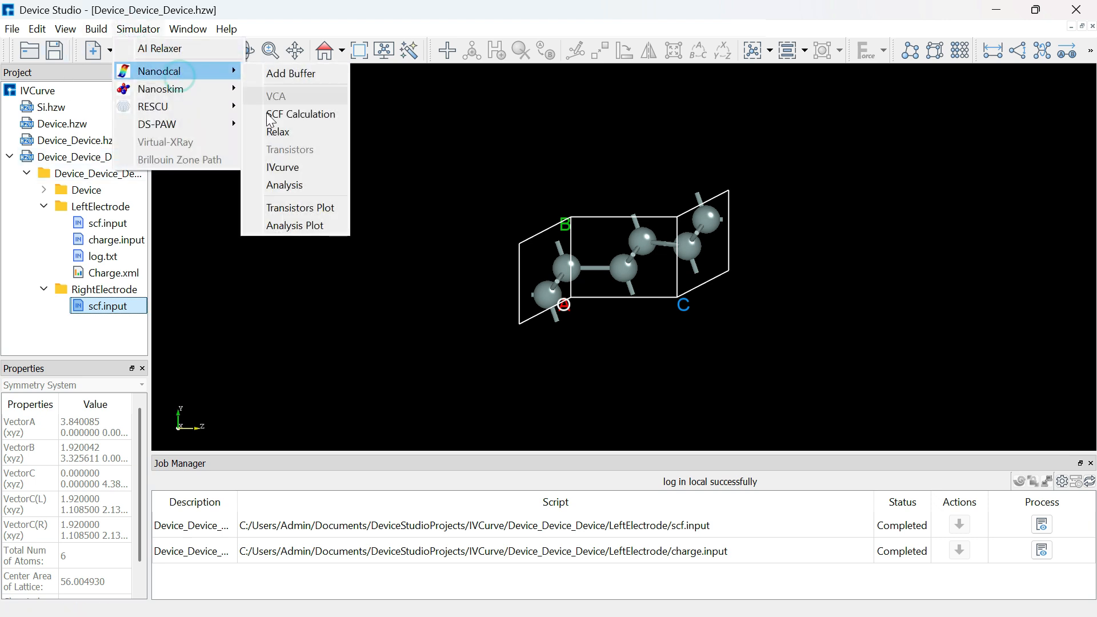
{"action": "left_click", "coordinate": [284, 184]}
{"action": "left_click", "coordinate": [303, 140]}
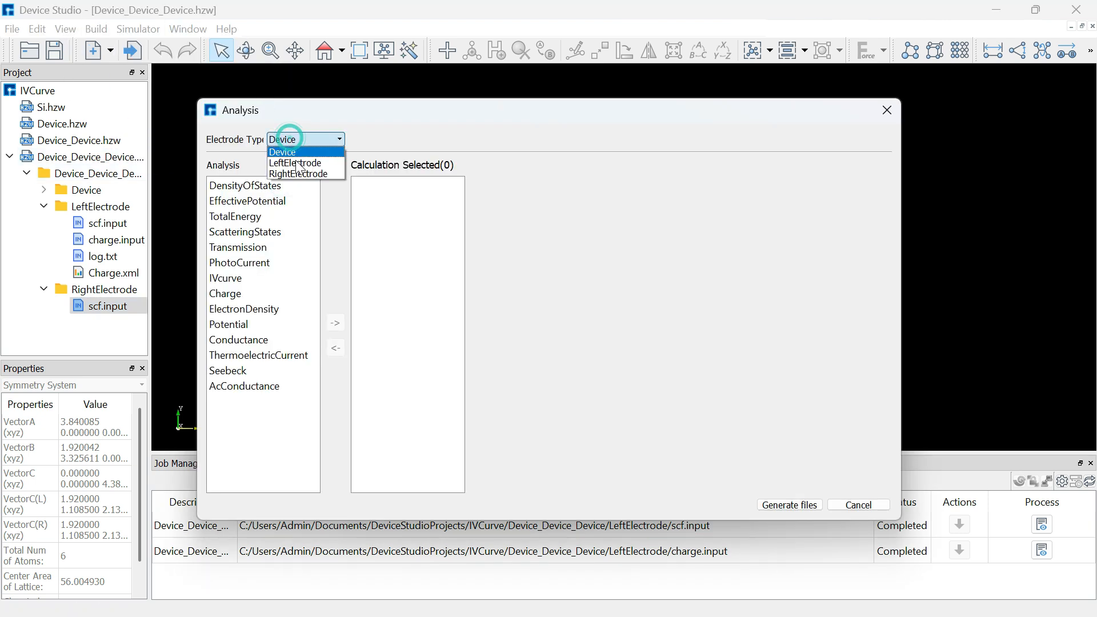
{"action": "left_click", "coordinate": [299, 175]}
{"action": "left_click", "coordinate": [239, 252]}
{"action": "double_click", "coordinate": [238, 248]}
{"action": "left_click", "coordinate": [722, 210]}
{"action": "left_click", "coordinate": [722, 245]}
{"action": "left_click", "coordinate": [714, 208]}
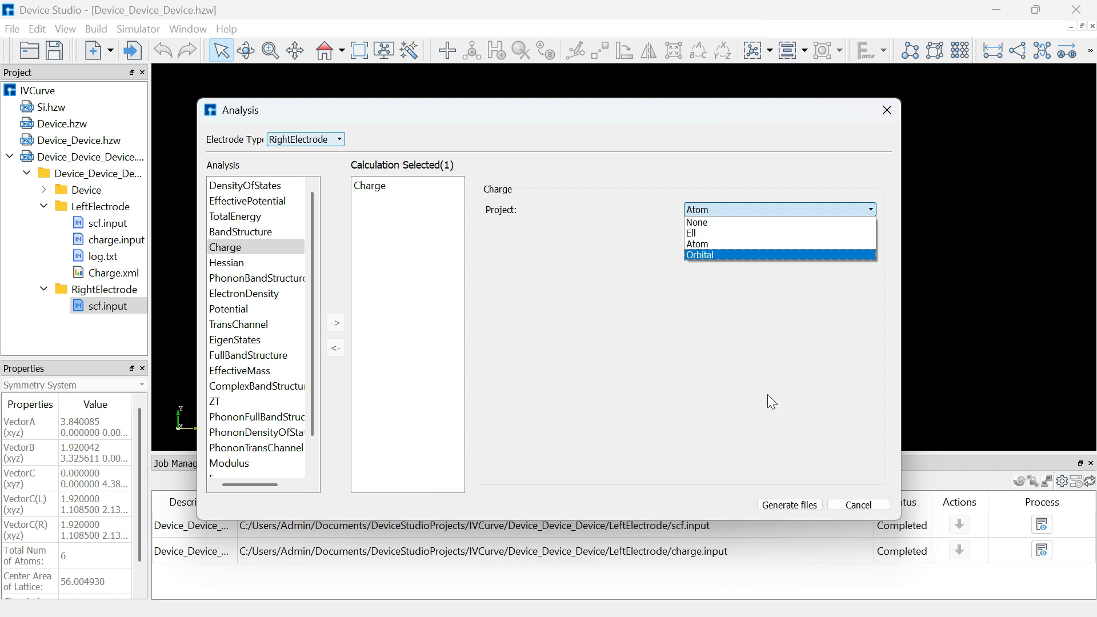
{"action": "left_click", "coordinate": [707, 244]}
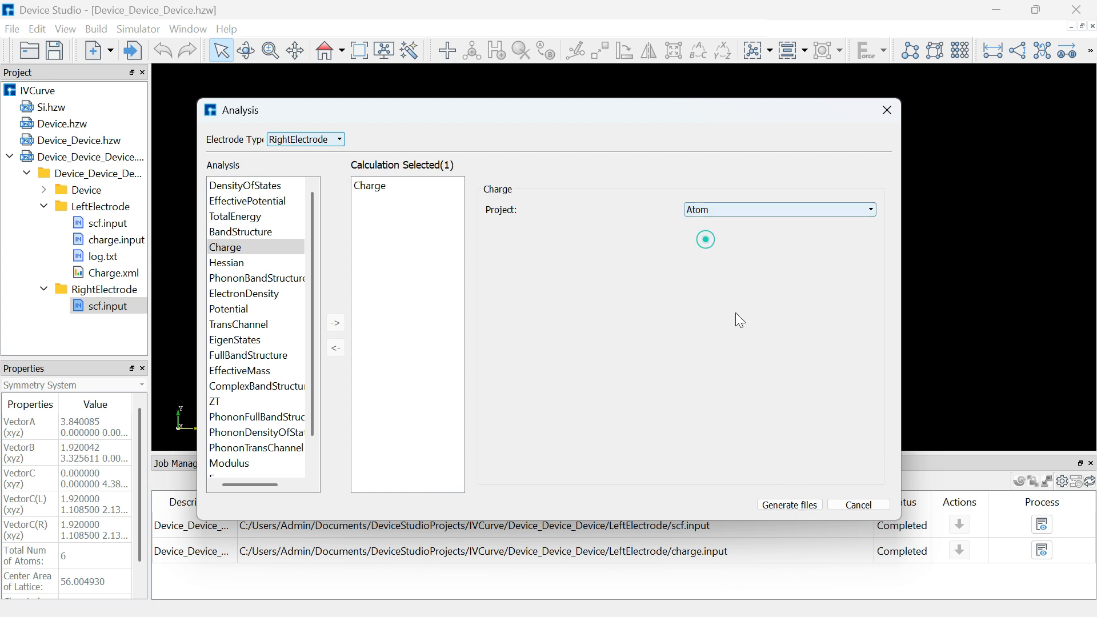
{"action": "left_click", "coordinate": [789, 504]}
Step: Run the RightElectrode scf.input calculation and follow its self-consistent loops in the job status window
{"action": "right_click", "coordinate": [105, 307]}
{"action": "left_click", "coordinate": [123, 321]}
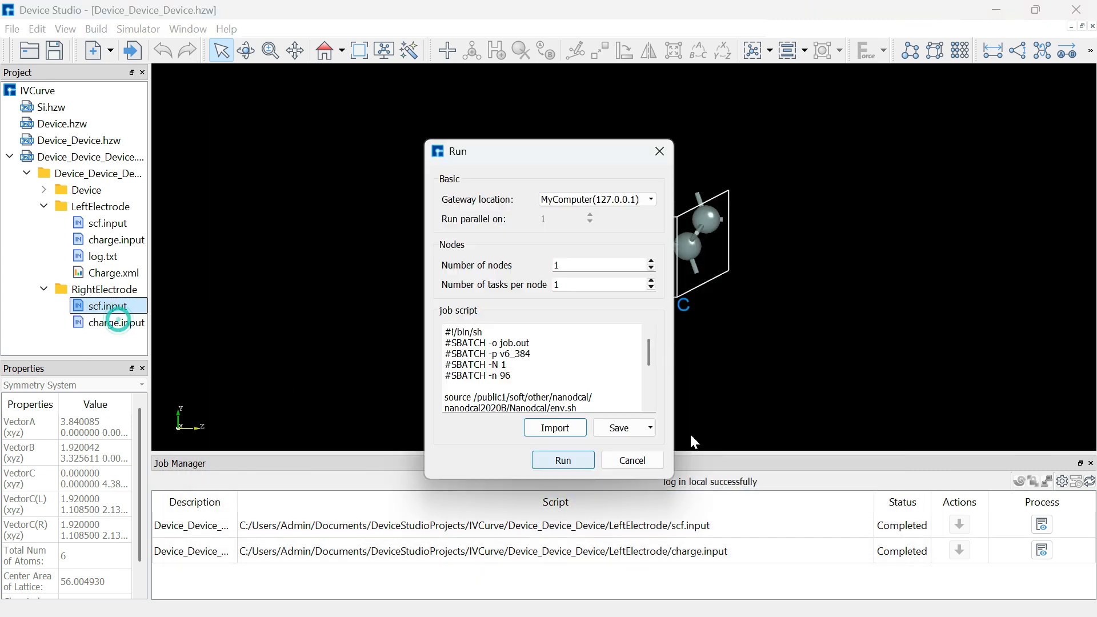
{"action": "left_click", "coordinate": [568, 460]}
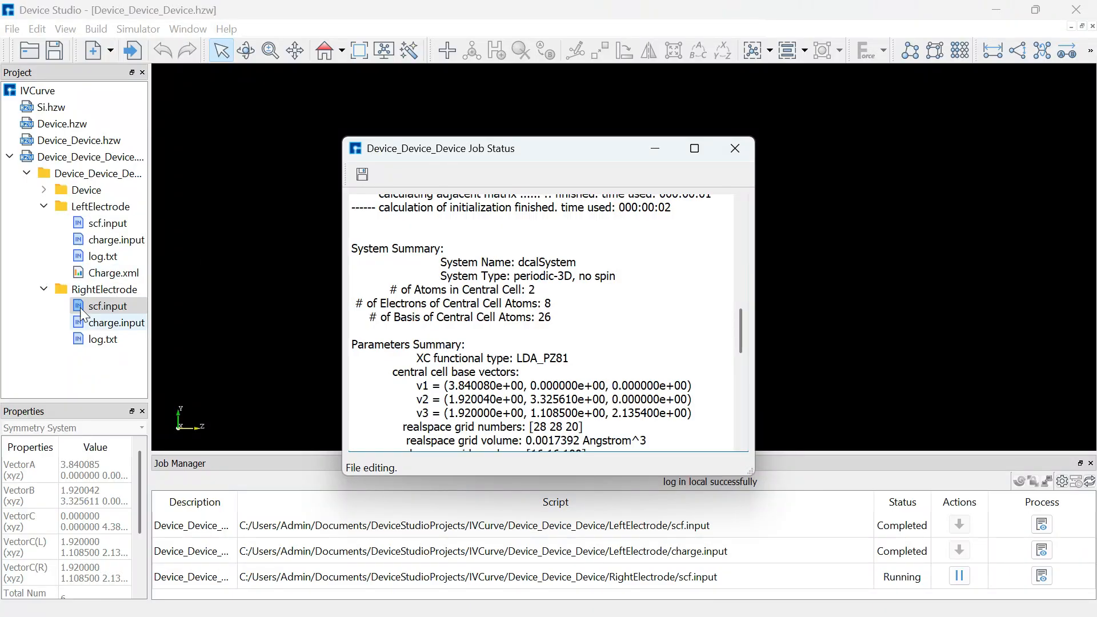
{"action": "left_click_drag", "start_coordinate": [589, 152], "coordinate": [898, 352]}
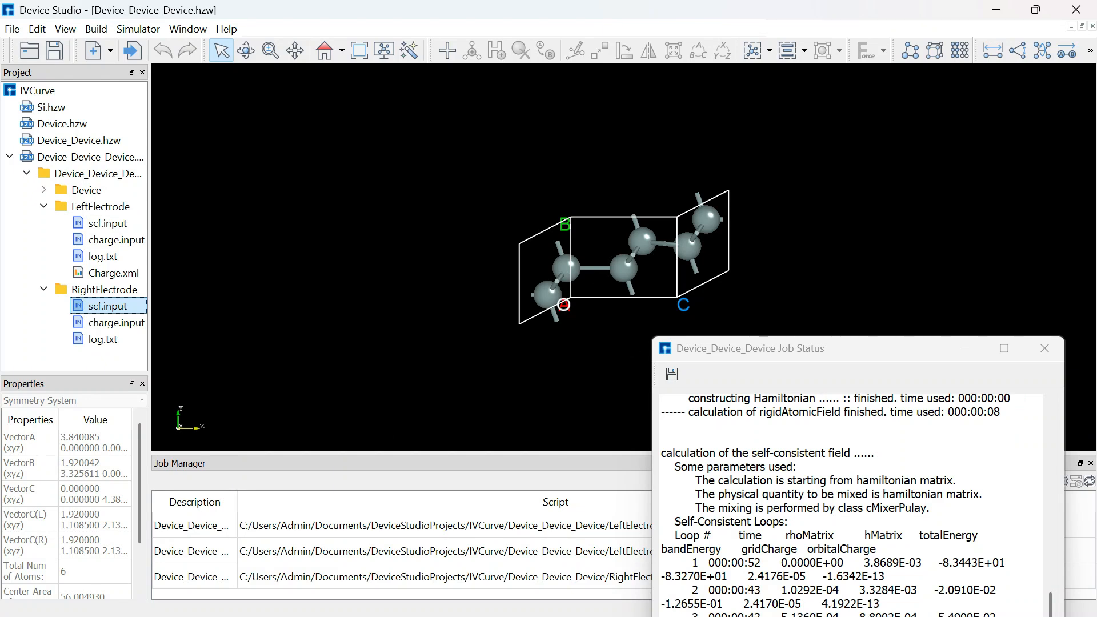
{"action": "left_click_drag", "start_coordinate": [792, 356], "coordinate": [464, 273]}
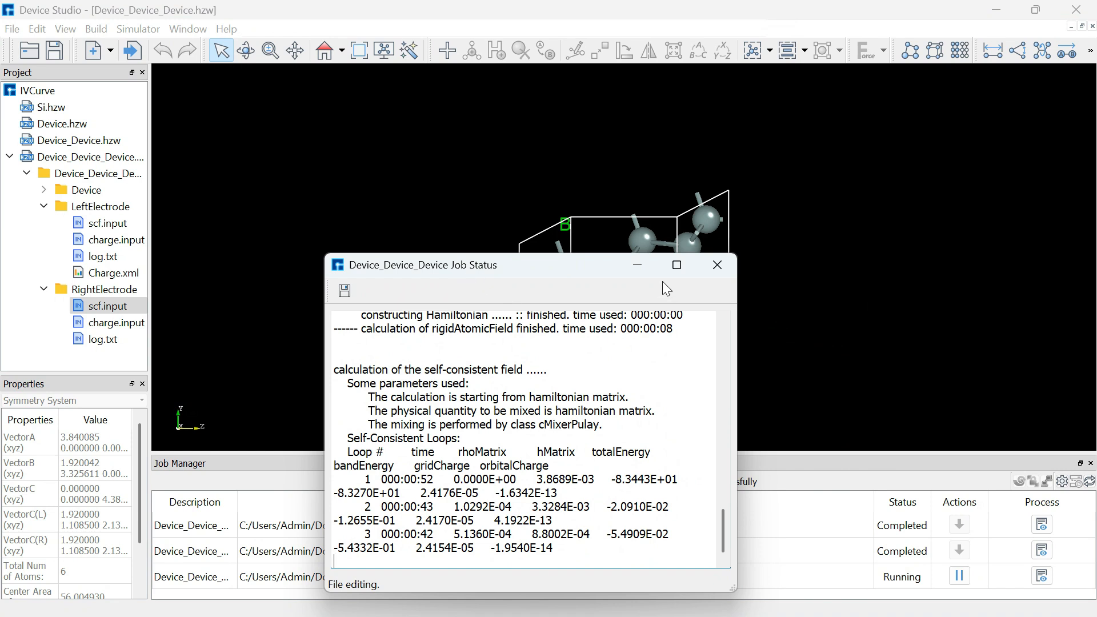
{"action": "left_click", "coordinate": [676, 265]}
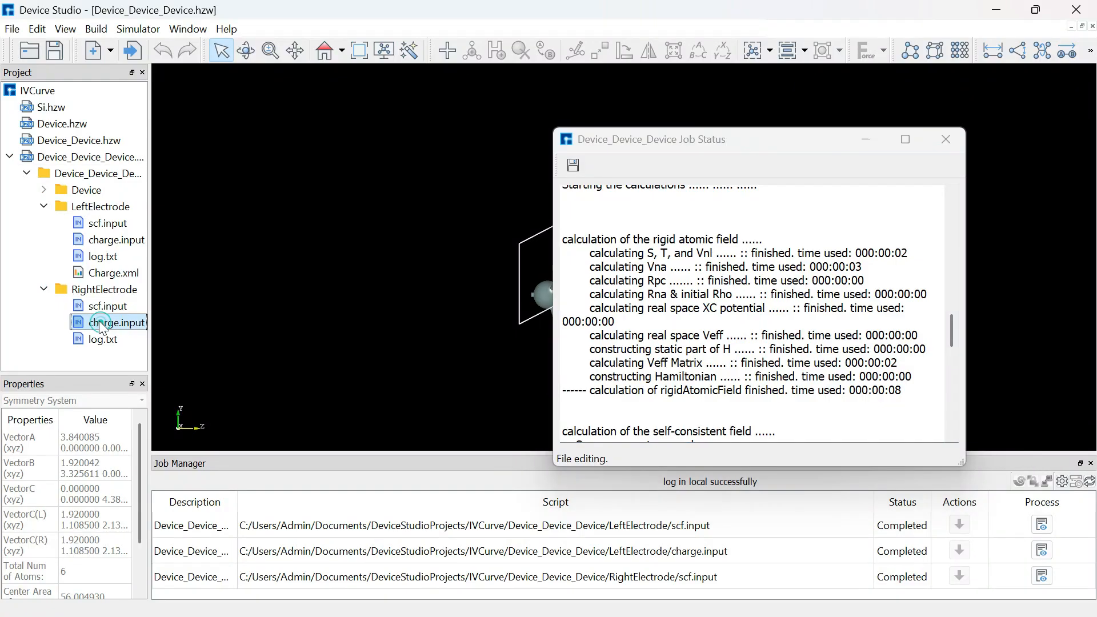
Step: Run the RightElectrode charge.input calculation on the local computer
{"action": "right_click", "coordinate": [114, 322]}
{"action": "left_click", "coordinate": [133, 336]}
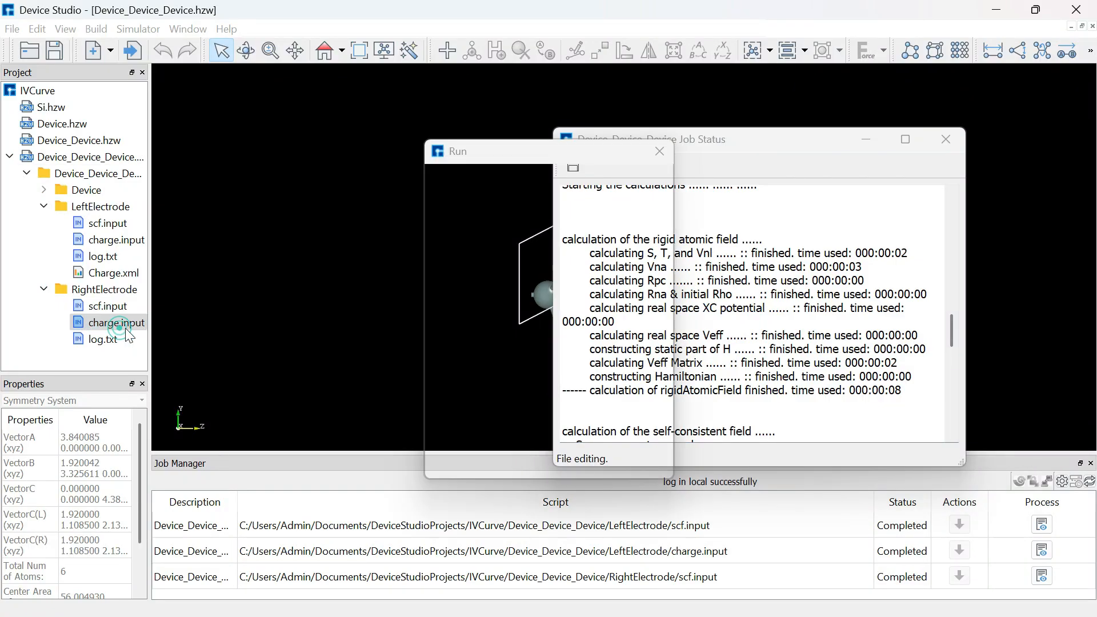
{"action": "left_click", "coordinate": [563, 460]}
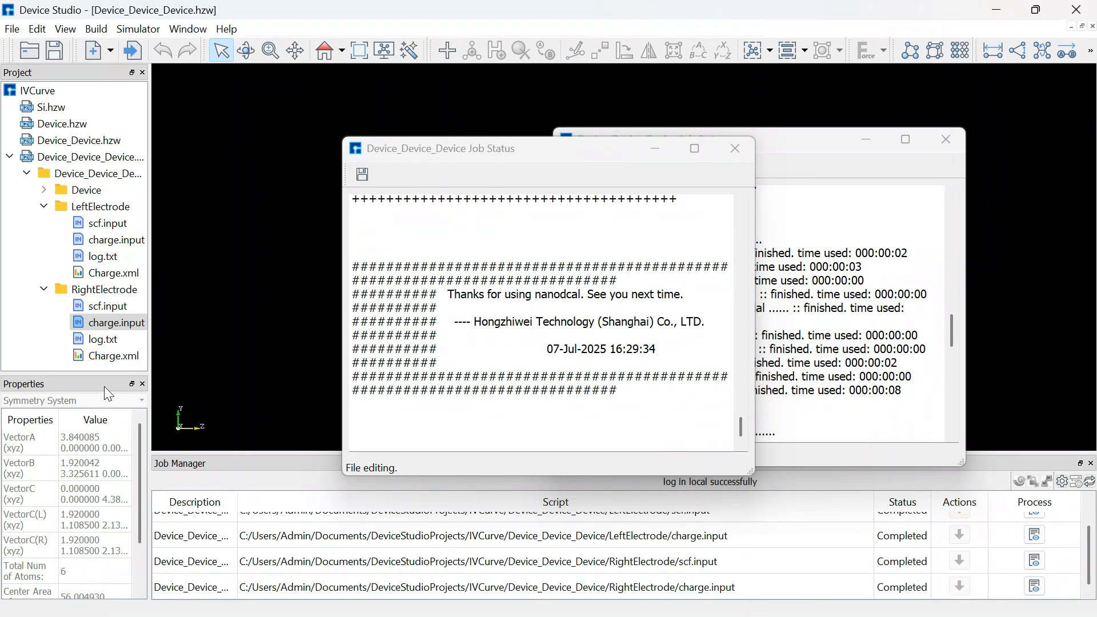
Step: Run the scf.input calculation in the Device folder
{"action": "right_click", "coordinate": [144, 325]}
{"action": "left_click", "coordinate": [160, 355]}
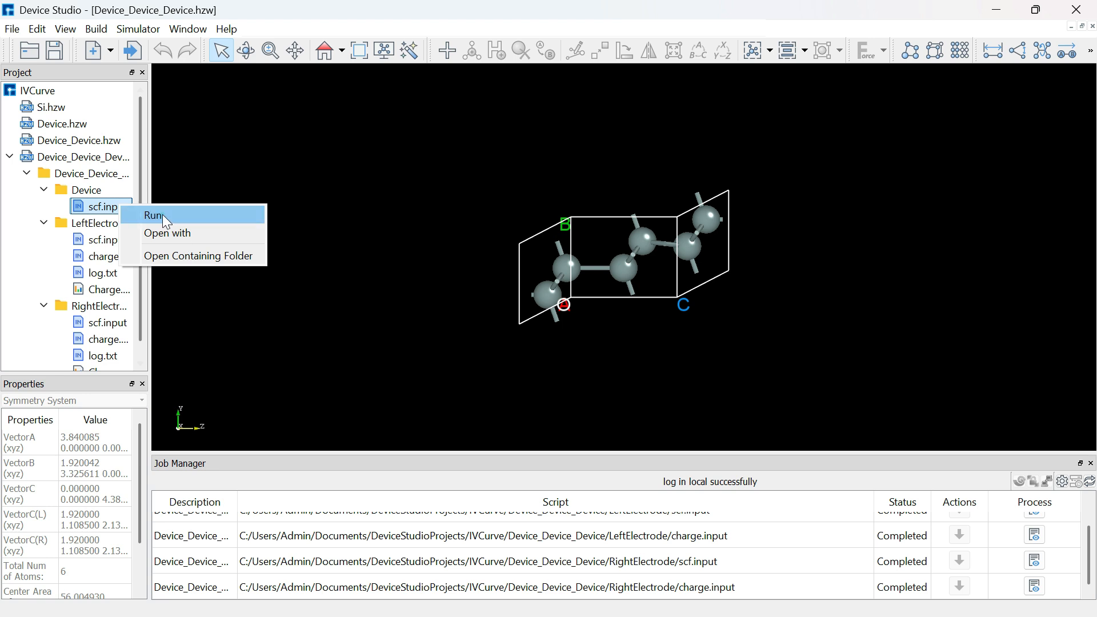
{"action": "left_click", "coordinate": [163, 214]}
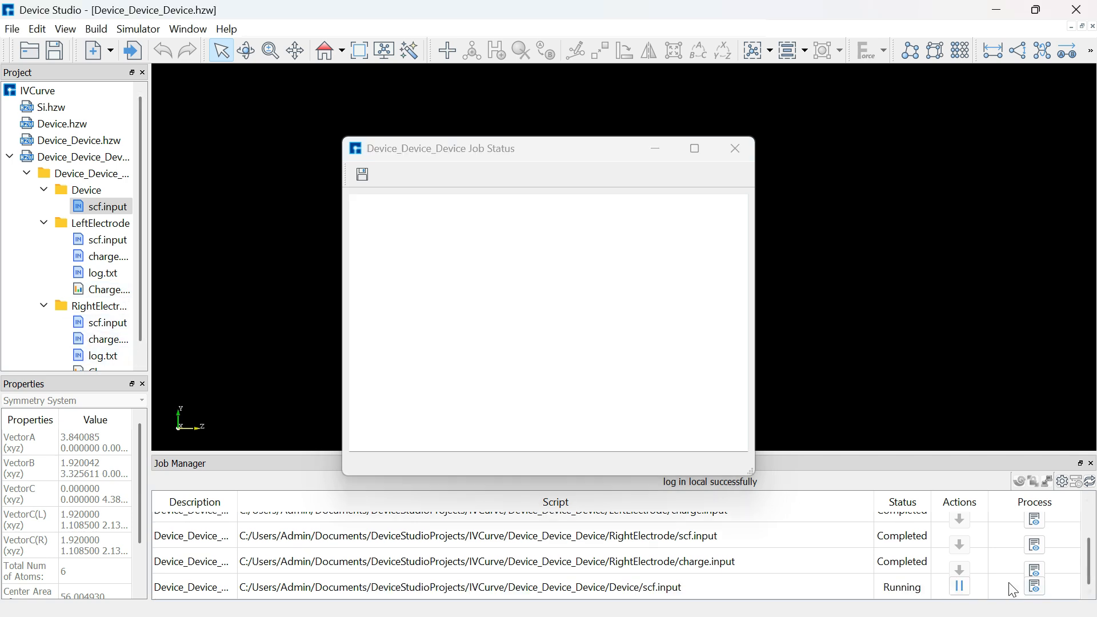
Step: Generate a Nanodcal Transmission analysis input file for the Device with 401 energy points over the energy range -10,10
{"action": "left_click", "coordinate": [126, 32]}
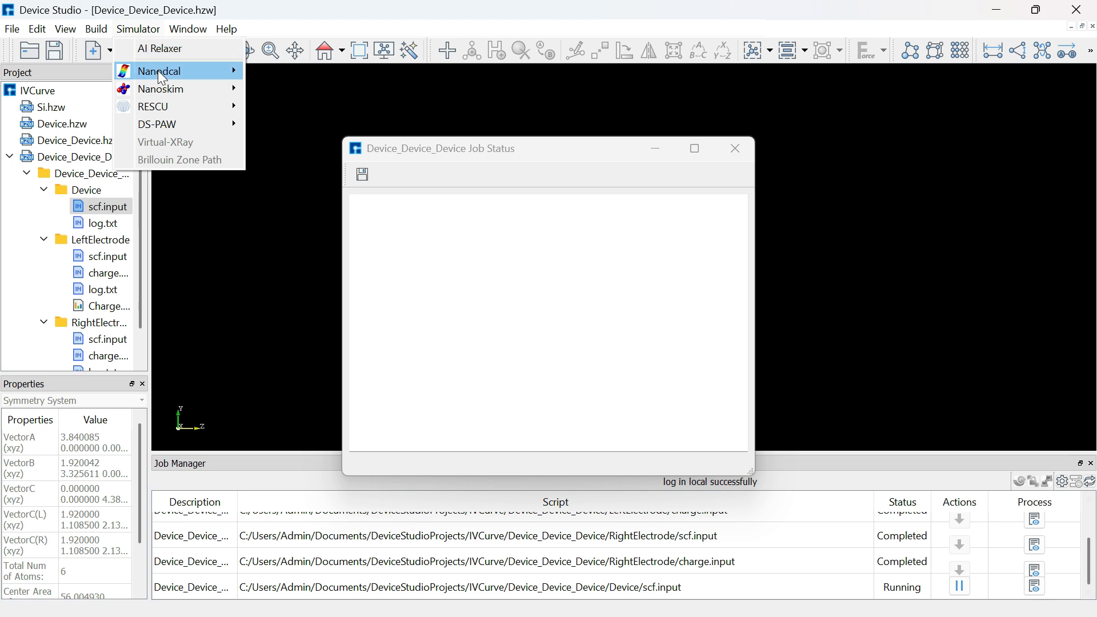
{"action": "mouse_move", "coordinate": [158, 70]}
{"action": "left_click", "coordinate": [292, 183]}
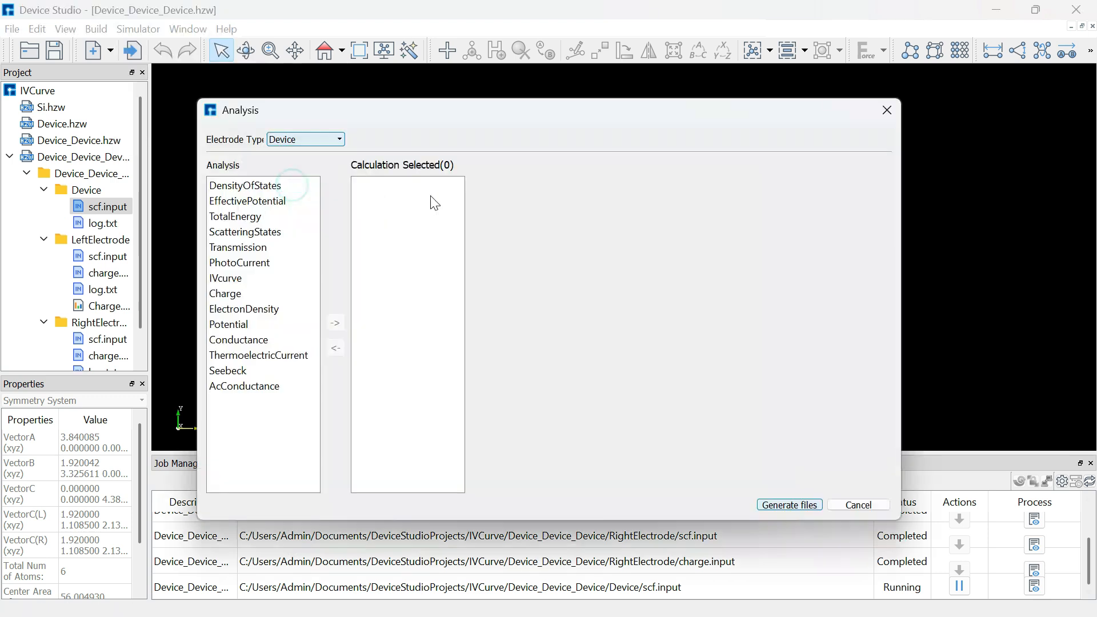
{"action": "double_click", "coordinate": [244, 249]}
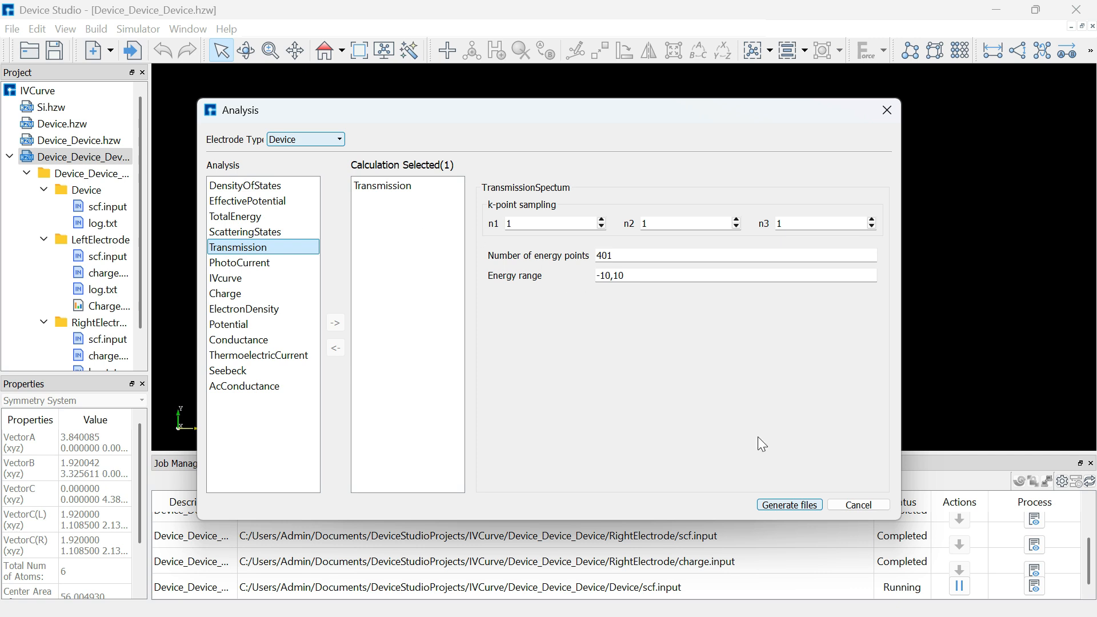
{"action": "left_click", "coordinate": [789, 505]}
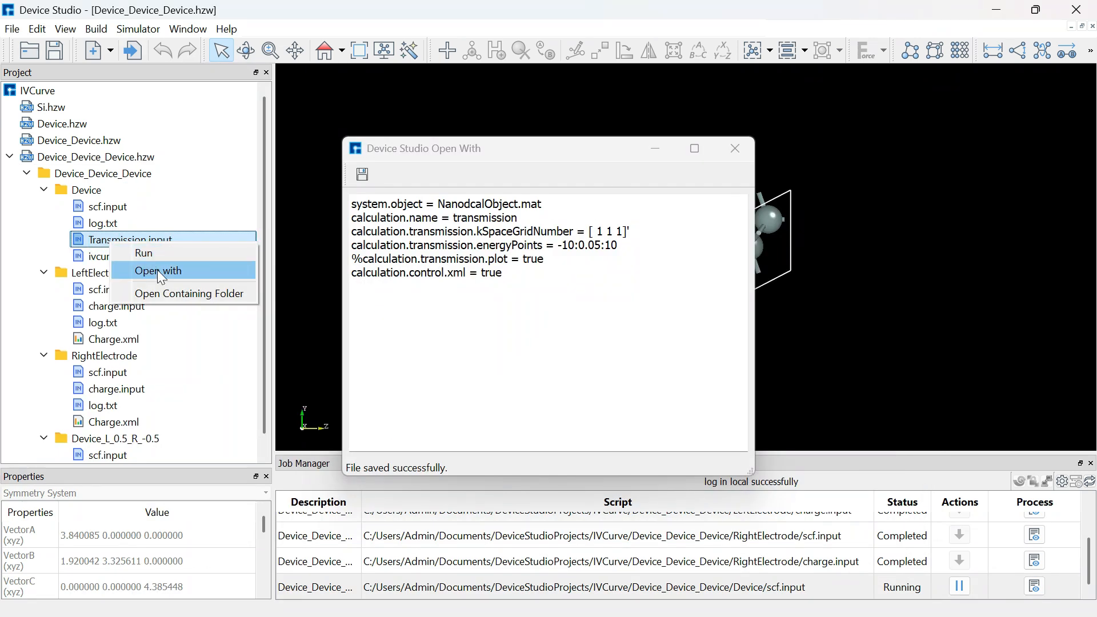
Step: Change the k-space grid number in the Device's Transmission.input to [ 1 1 100] and save the file
{"action": "left_click", "coordinate": [159, 272]}
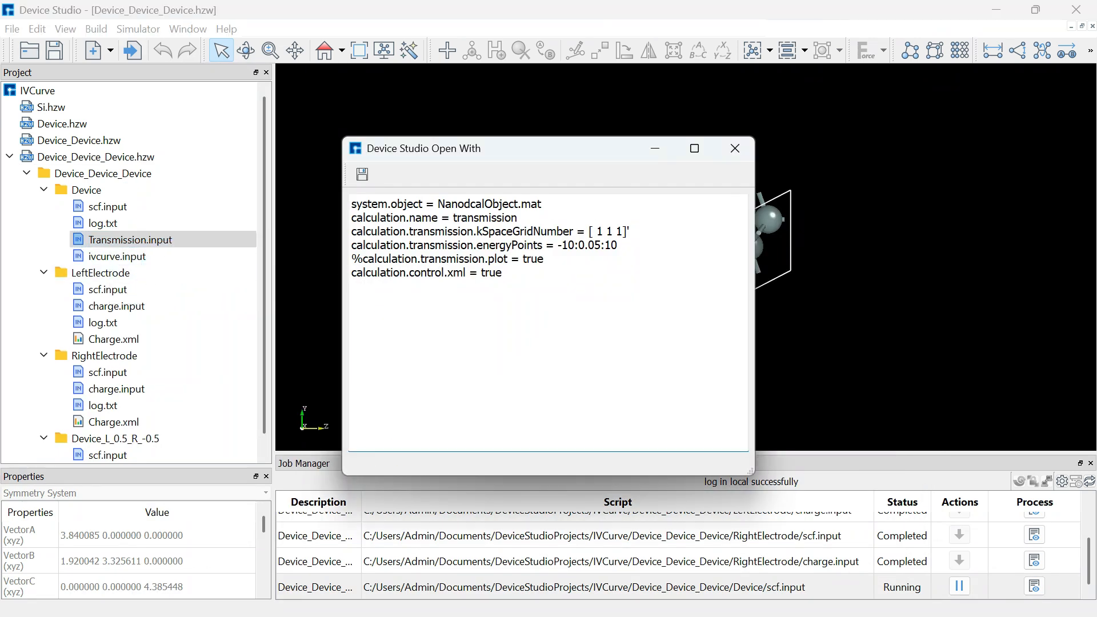
{"action": "type", "text": "00"}
{"action": "left_click", "coordinate": [362, 174]}
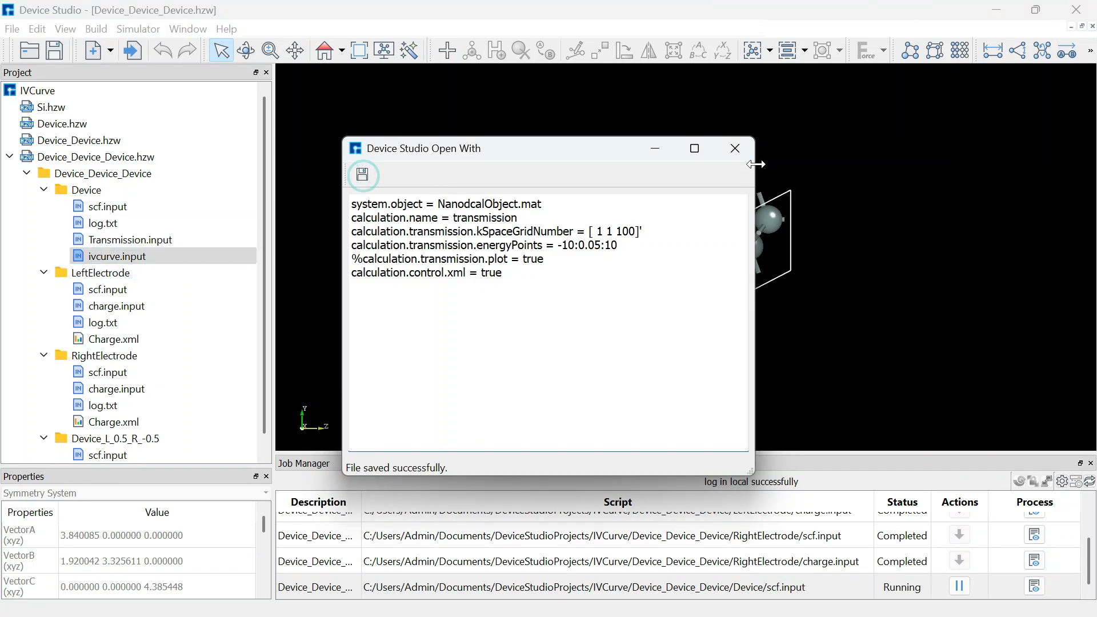
Step: Run the Device folder's Transmission.input calculation on the local computer
{"action": "right_click", "coordinate": [146, 237]}
{"action": "left_click", "coordinate": [178, 247]}
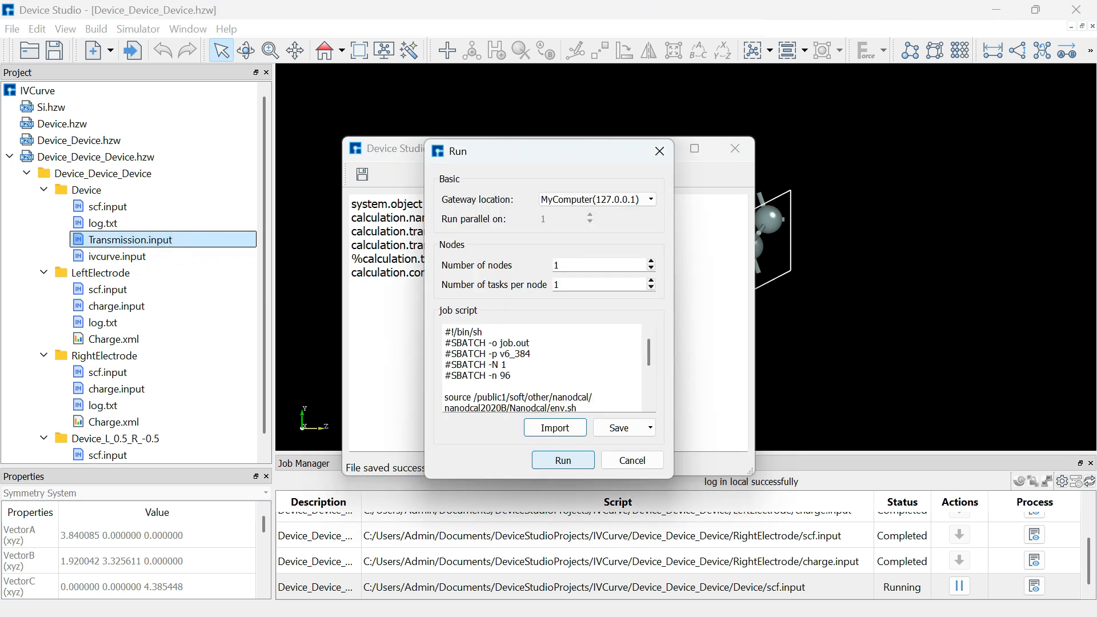
{"action": "left_click", "coordinate": [562, 460]}
Step: Check the electrode settings of the Device's Nanodcal SCF calculation and generate its files
{"action": "left_click", "coordinate": [117, 255]}
{"action": "left_click", "coordinate": [139, 28]}
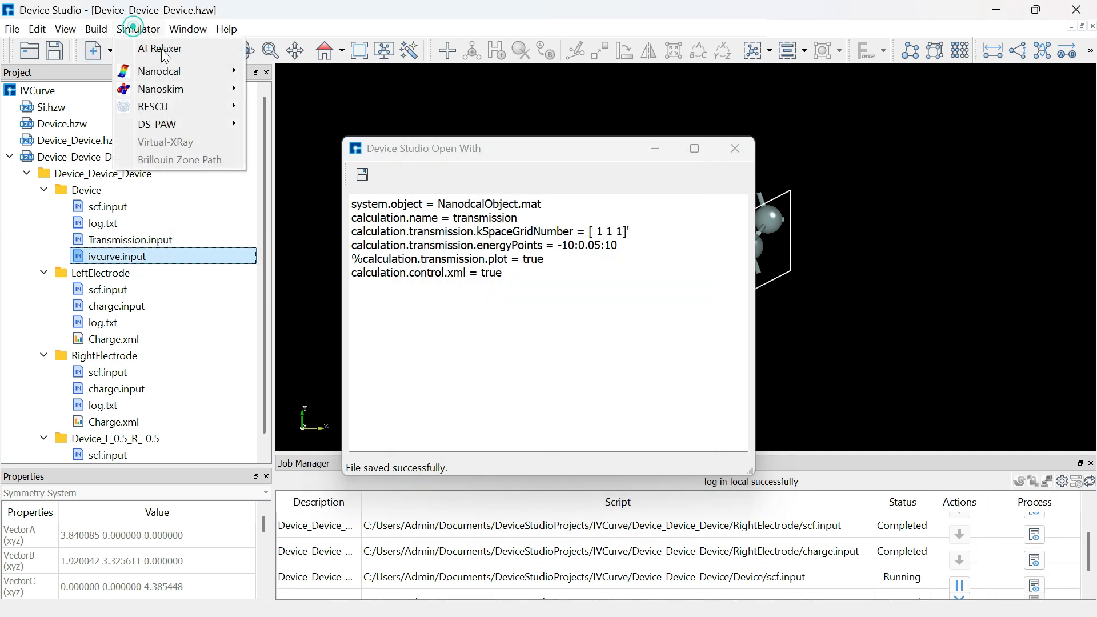
{"action": "mouse_move", "coordinate": [160, 72]}
{"action": "left_click", "coordinate": [287, 113]}
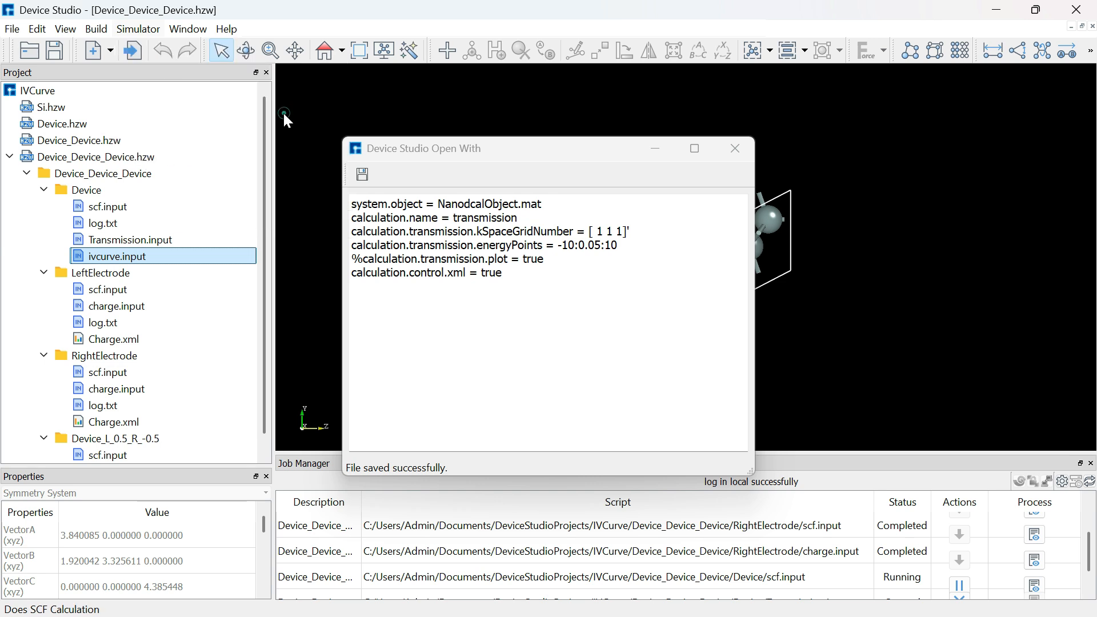
{"action": "left_click", "coordinate": [570, 160]}
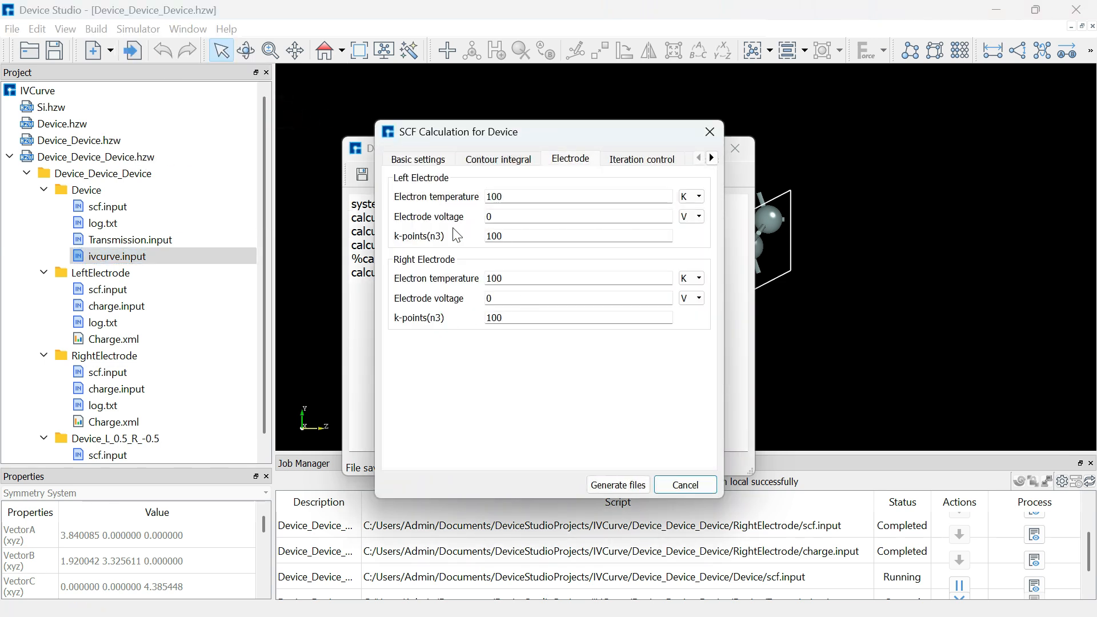
{"action": "left_click", "coordinate": [629, 483]}
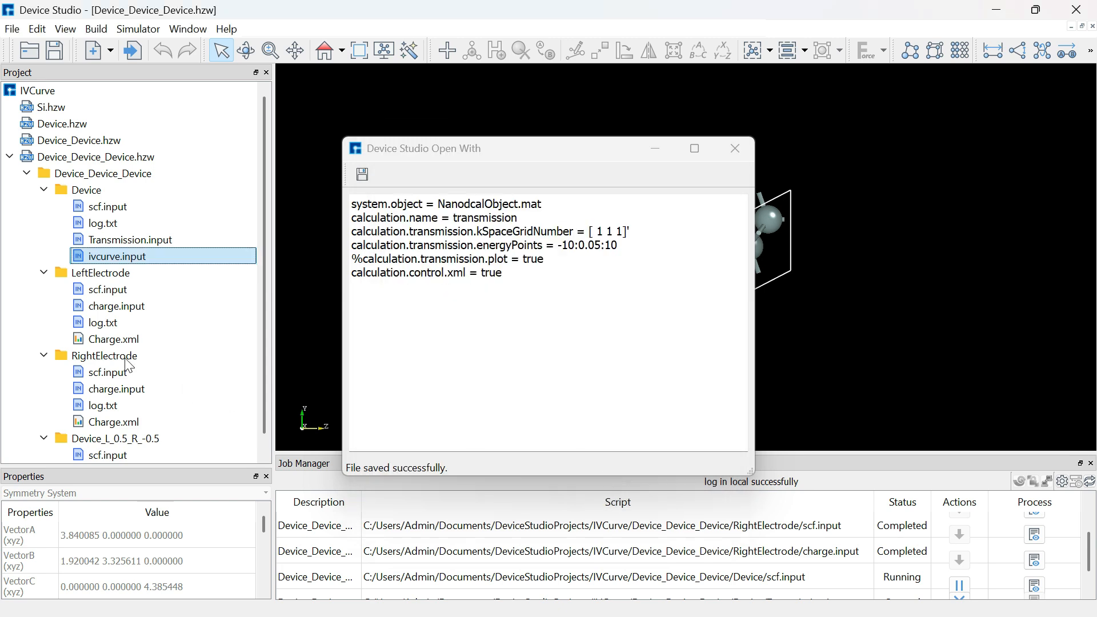
Step: Run the Device folder's ivcurve.input calculation on the local computer and close the open text editor window
{"action": "right_click", "coordinate": [174, 266]}
{"action": "left_click", "coordinate": [149, 272]}
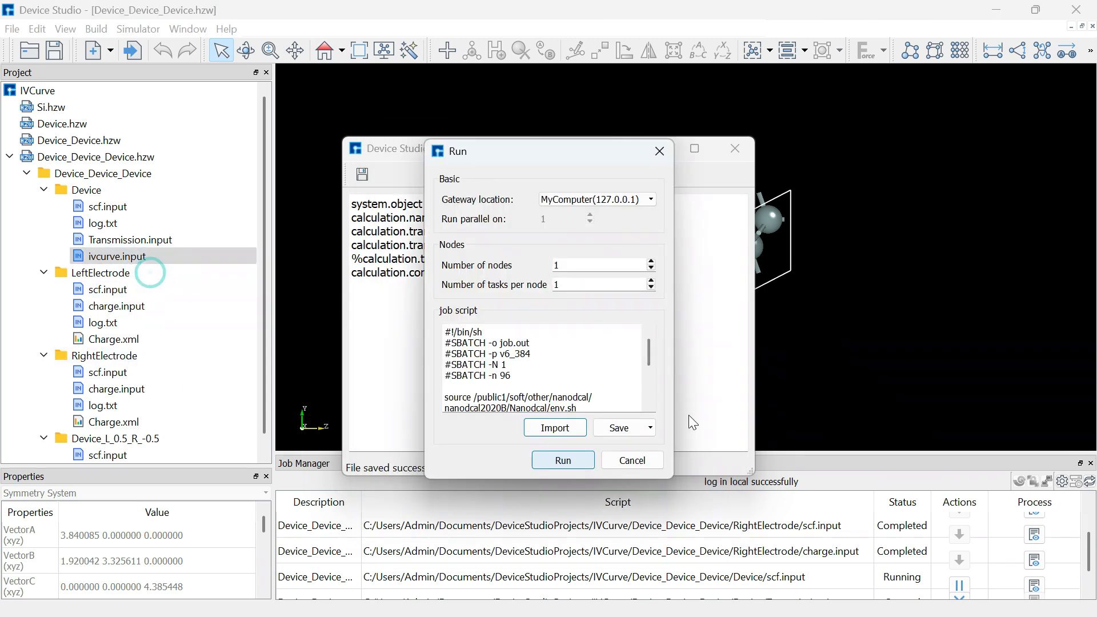
{"action": "left_click", "coordinate": [562, 460]}
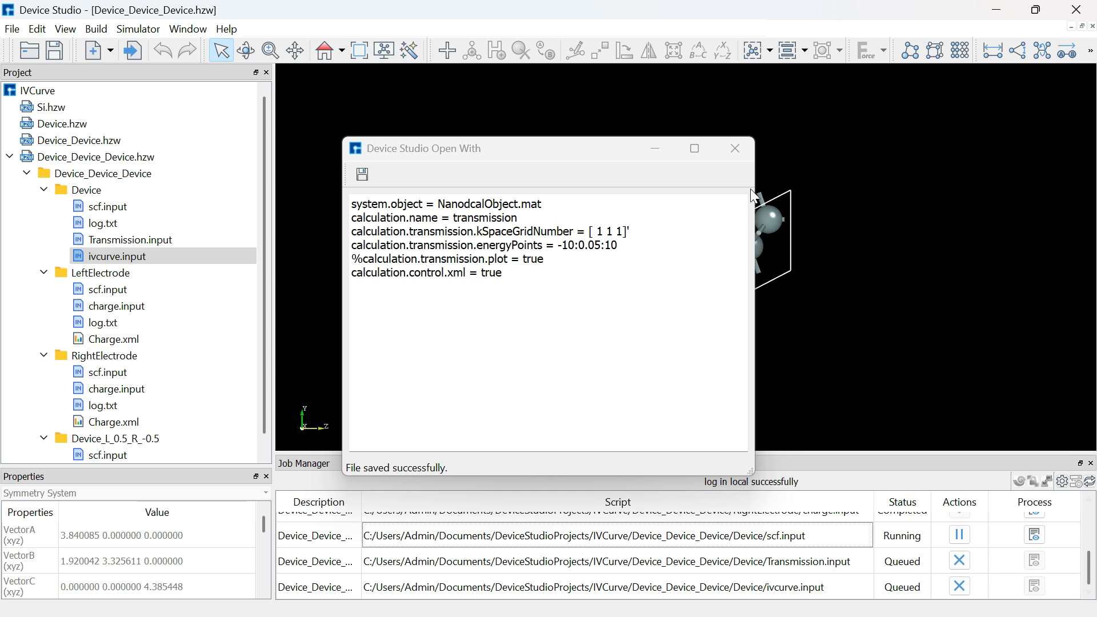
{"action": "left_click", "coordinate": [735, 149]}
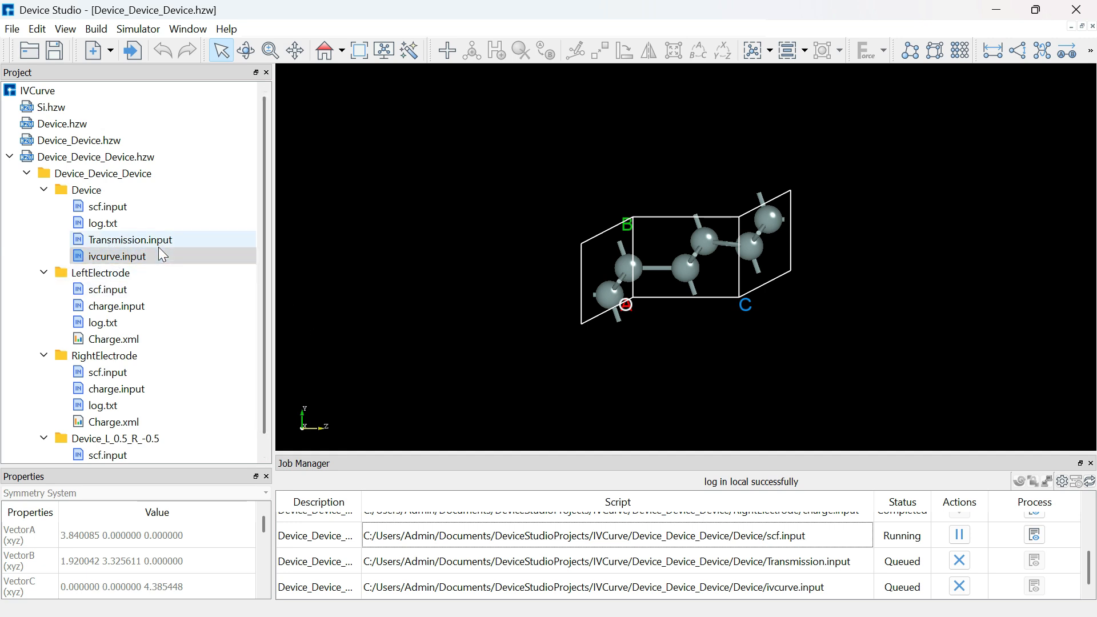
Step: Generate Nanodcal IVcurve files for the Device with electrode voltages of 0.5 V on the left and -0.5 V on the right
{"action": "left_click", "coordinate": [135, 29]}
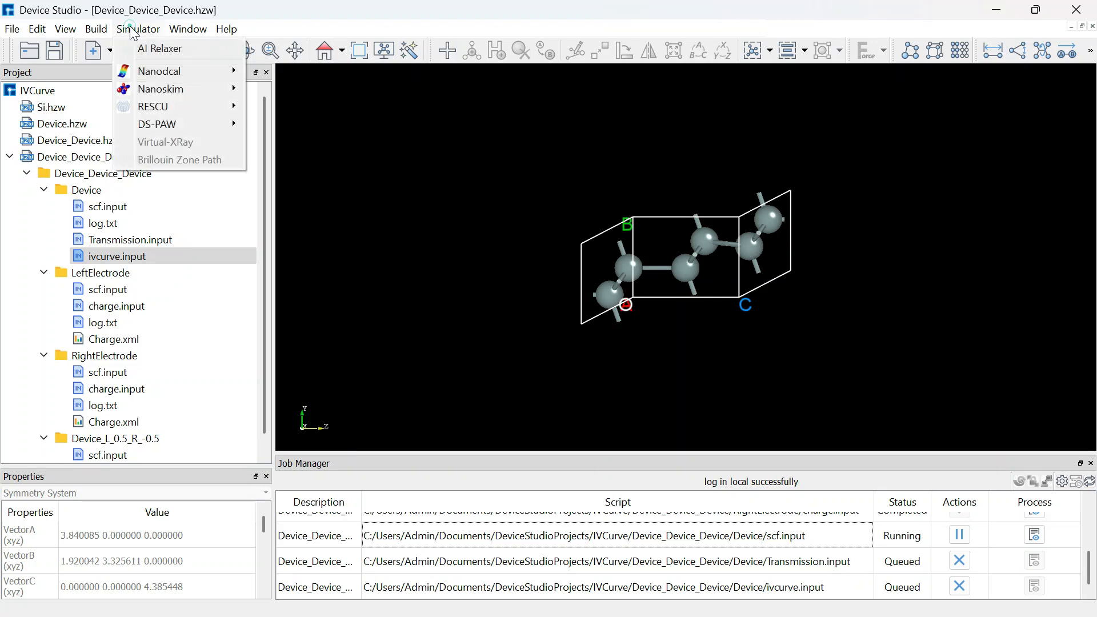
{"action": "left_click", "coordinate": [156, 70]}
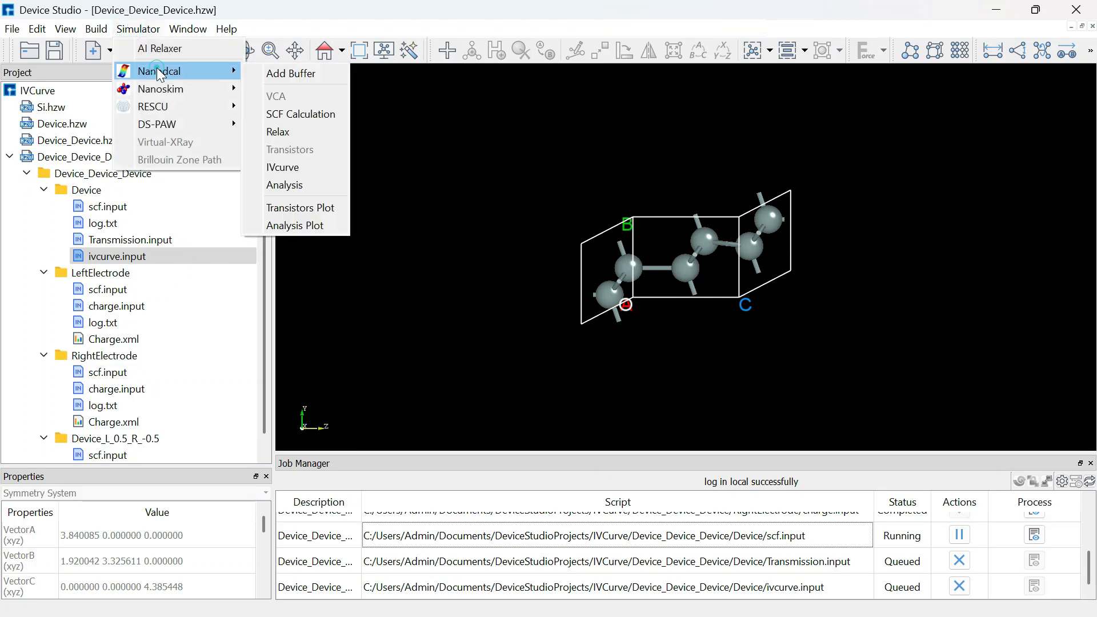
{"action": "left_click", "coordinate": [282, 167]}
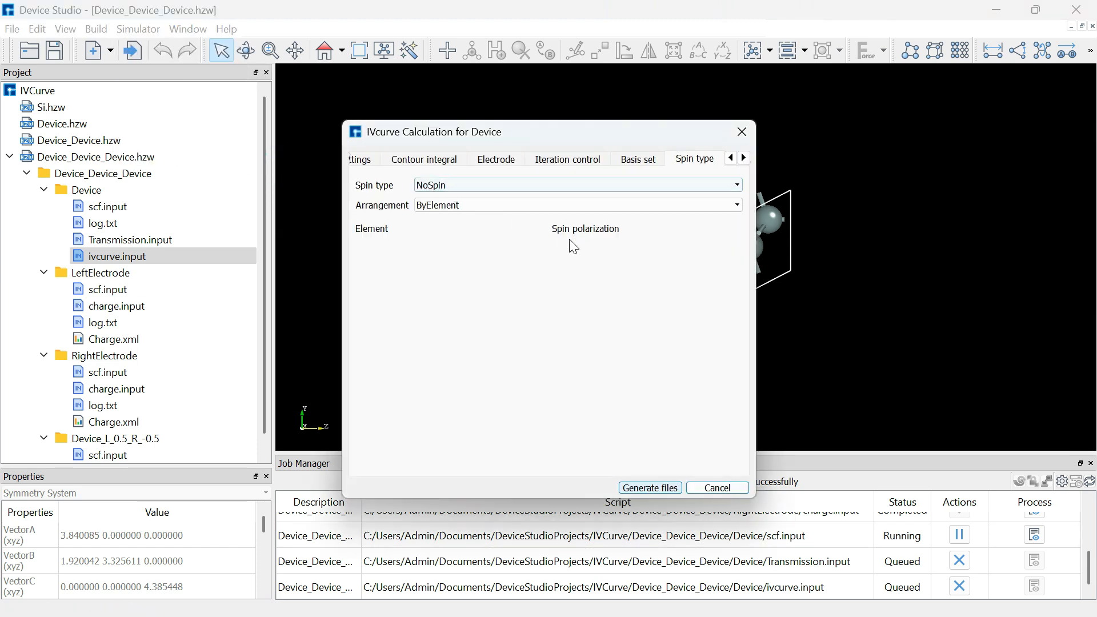
{"action": "left_click", "coordinate": [496, 160]}
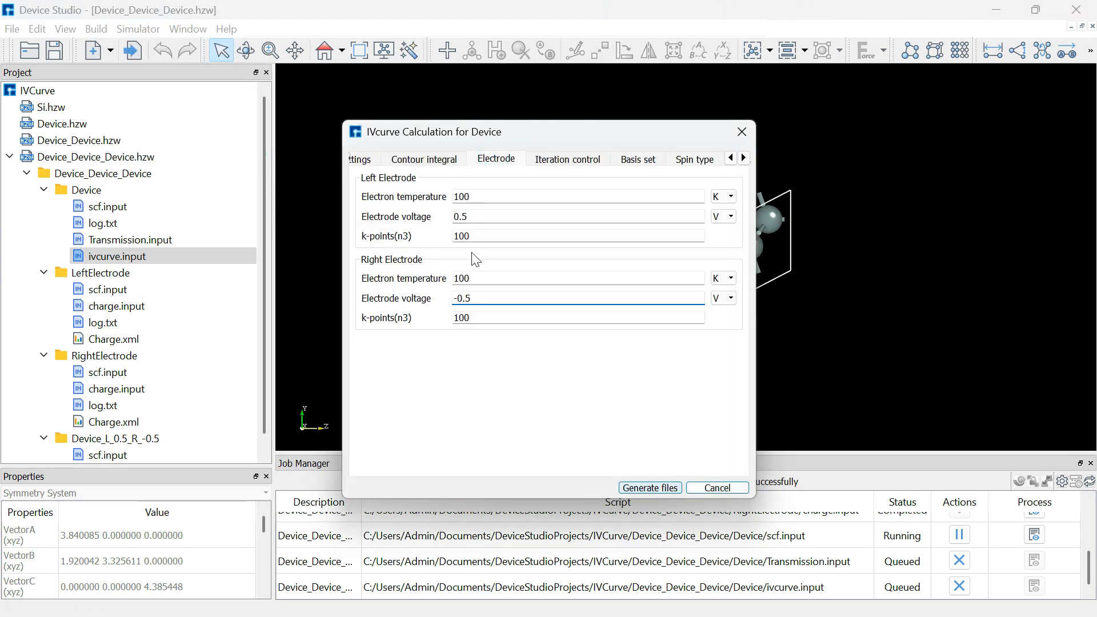
{"action": "left_click", "coordinate": [467, 214]}
{"action": "left_click", "coordinate": [455, 299]}
{"action": "left_click", "coordinate": [455, 298]}
{"action": "left_click", "coordinate": [643, 487]}
Step: Enlarge the project tree area and inspect the contents of ivcurve.input in the Device_L_0.5_R_-0.5 folder
{"action": "left_click_drag", "start_coordinate": [181, 470], "coordinate": [149, 507]}
{"action": "left_click", "coordinate": [100, 472]}
{"action": "right_click", "coordinate": [97, 472]}
{"action": "left_click", "coordinate": [124, 483]}
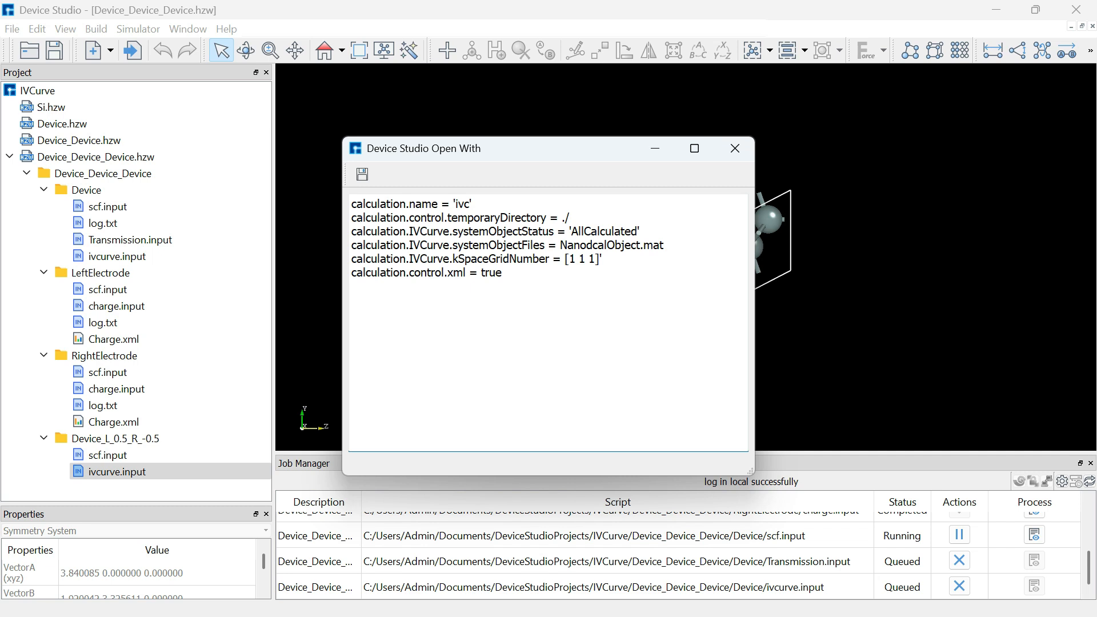
{"action": "left_click", "coordinate": [736, 149]}
Step: Run the scf.input and ivcurve.input calculations in the Device_L_0.5_R_-0.5 folder on the local computer
{"action": "right_click", "coordinate": [105, 456]}
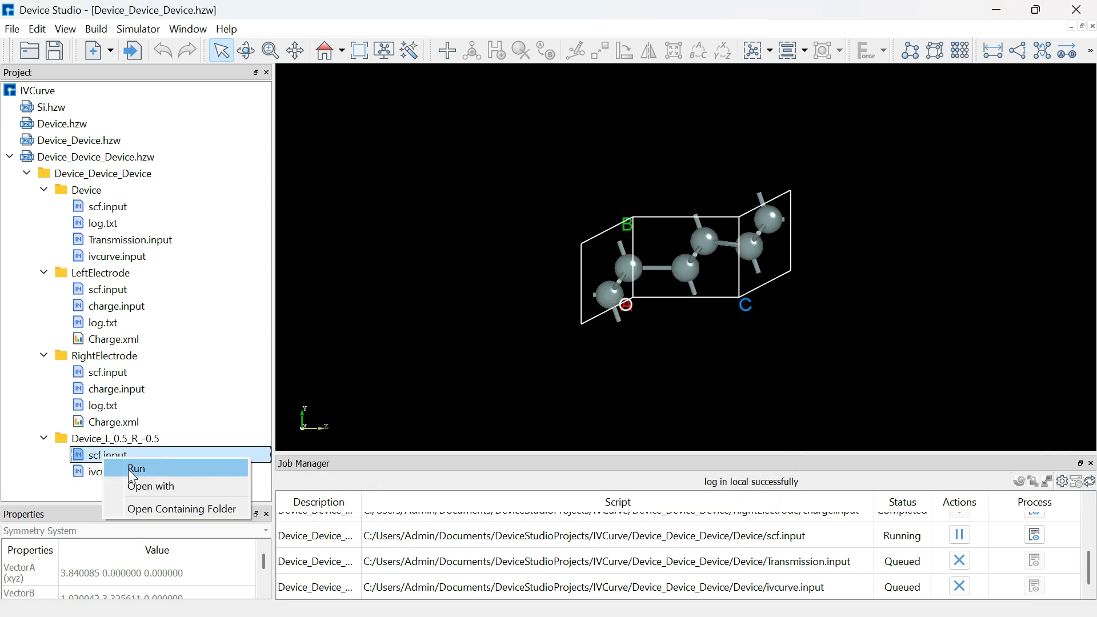
{"action": "left_click", "coordinate": [141, 469]}
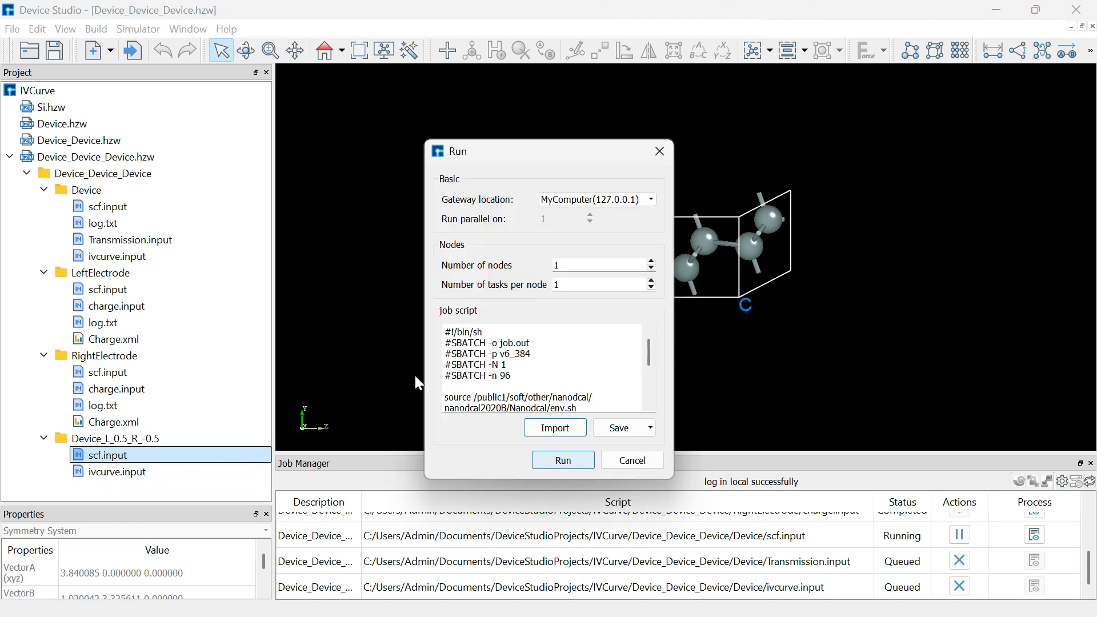
{"action": "left_click", "coordinate": [545, 458]}
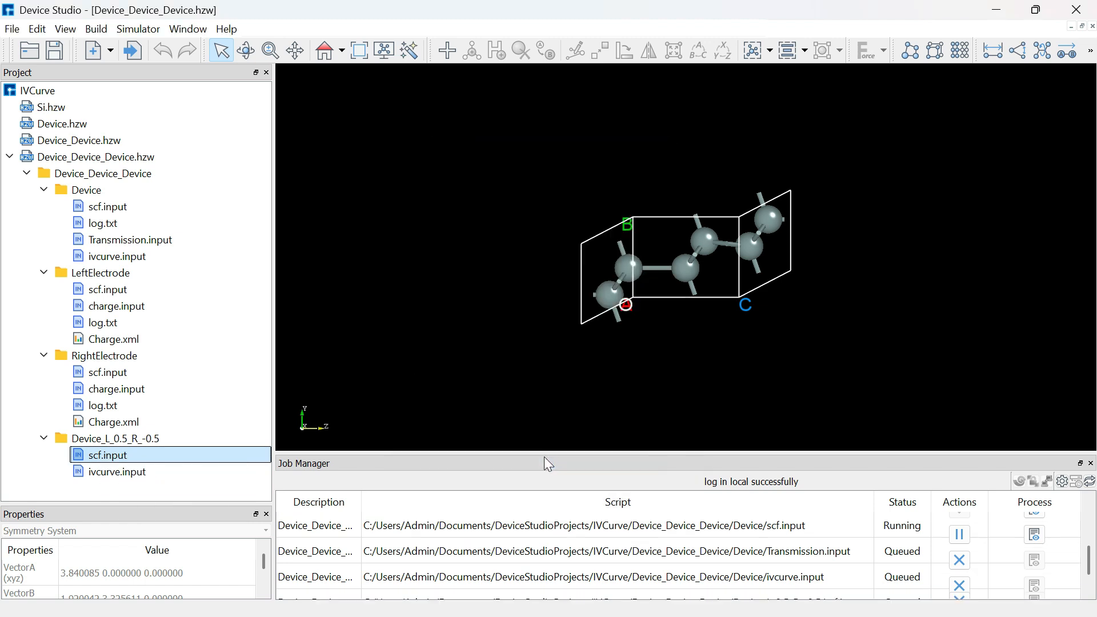
{"action": "right_click", "coordinate": [135, 472]}
{"action": "left_click", "coordinate": [138, 487]}
{"action": "left_click", "coordinate": [563, 457]}
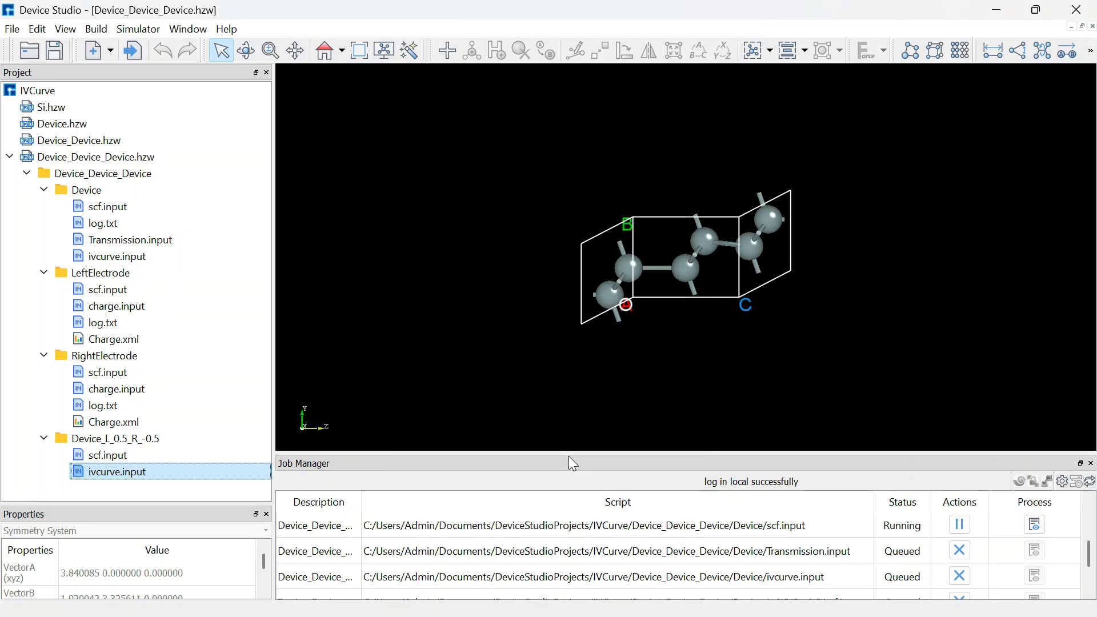
Step: Generate Nanodcal IVcurve files for the Device with electrode voltages of 1 V on the left and -1 V on the right
{"action": "left_click", "coordinate": [136, 29]}
{"action": "mouse_move", "coordinate": [169, 74]}
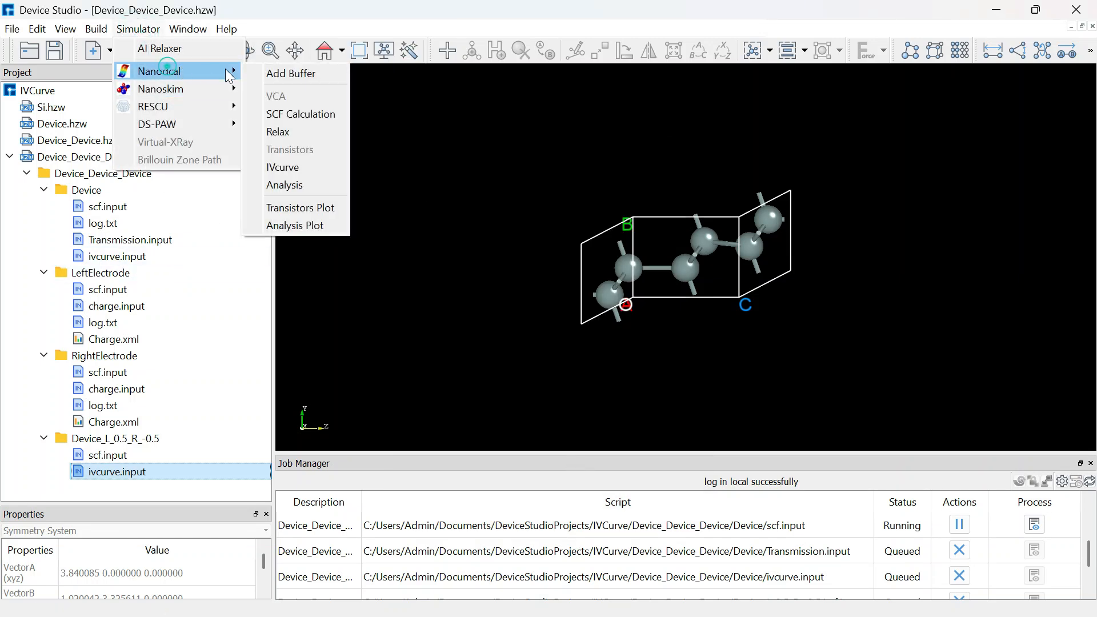
{"action": "left_click", "coordinate": [294, 168]}
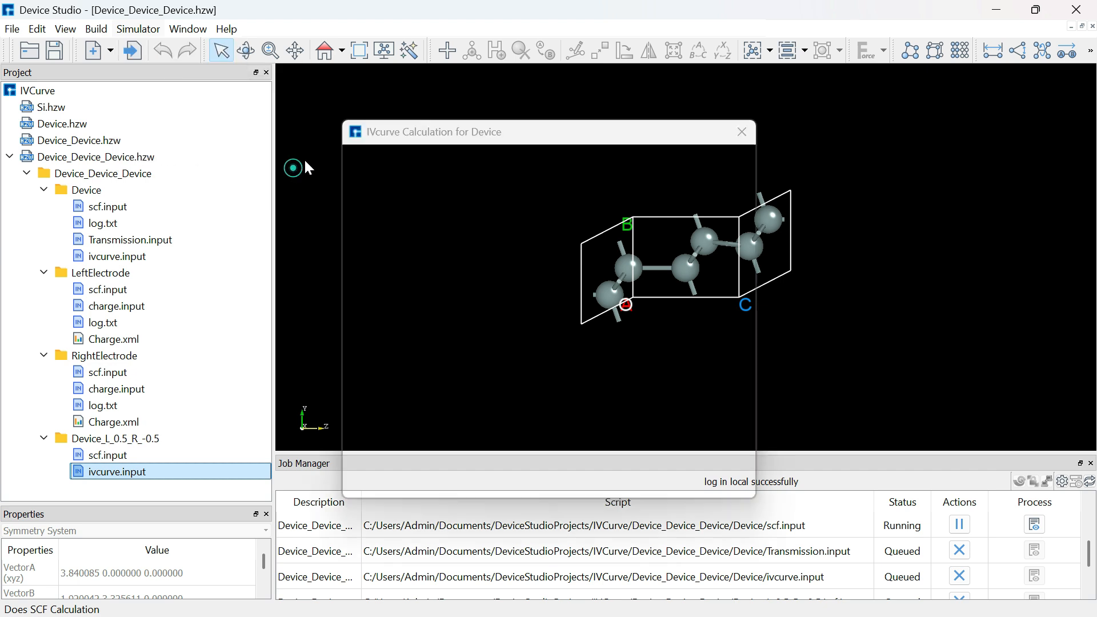
{"action": "left_click", "coordinate": [466, 216]}
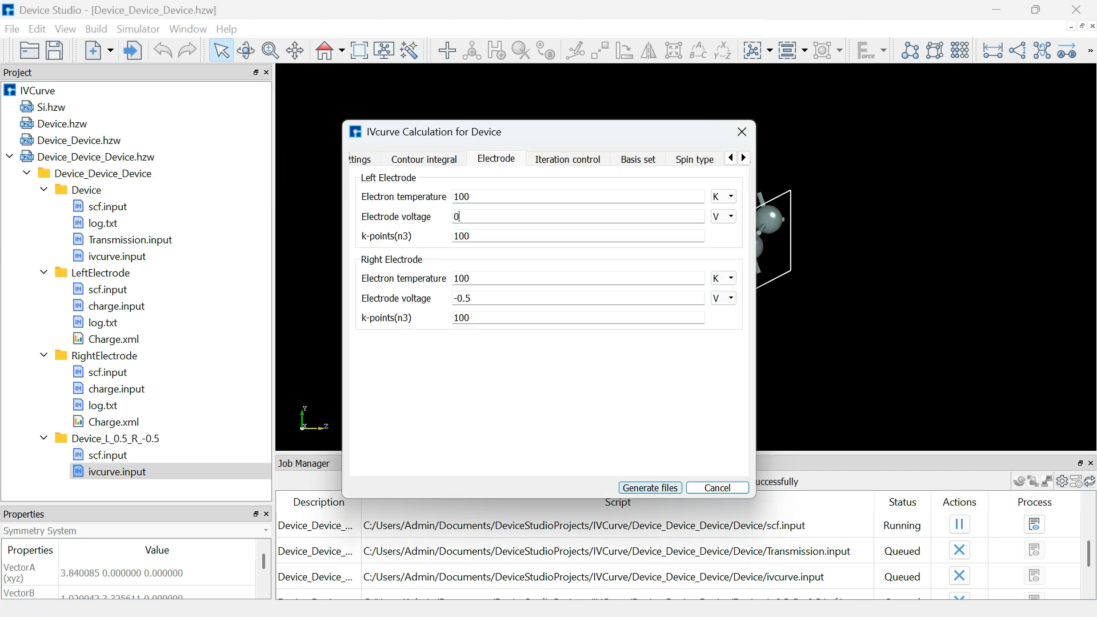
{"action": "left_click", "coordinate": [477, 297]}
{"action": "key", "text": "BackSpace"}
{"action": "key", "text": "BackSpace"}
{"action": "key", "text": "BackSpace"}
{"action": "type", "text": "1"}
{"action": "left_click", "coordinate": [649, 488]}
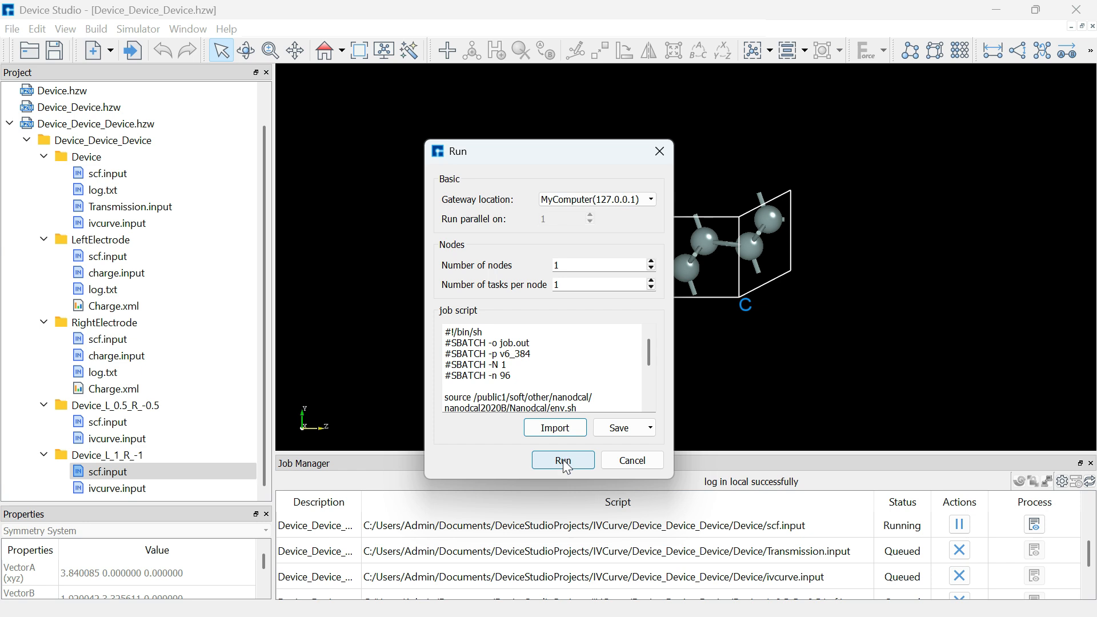
Step: Run the scf.input and ivcurve.input calculations in the Device_L_1_R_-1 folder on the local computer
{"action": "left_click", "coordinate": [568, 468]}
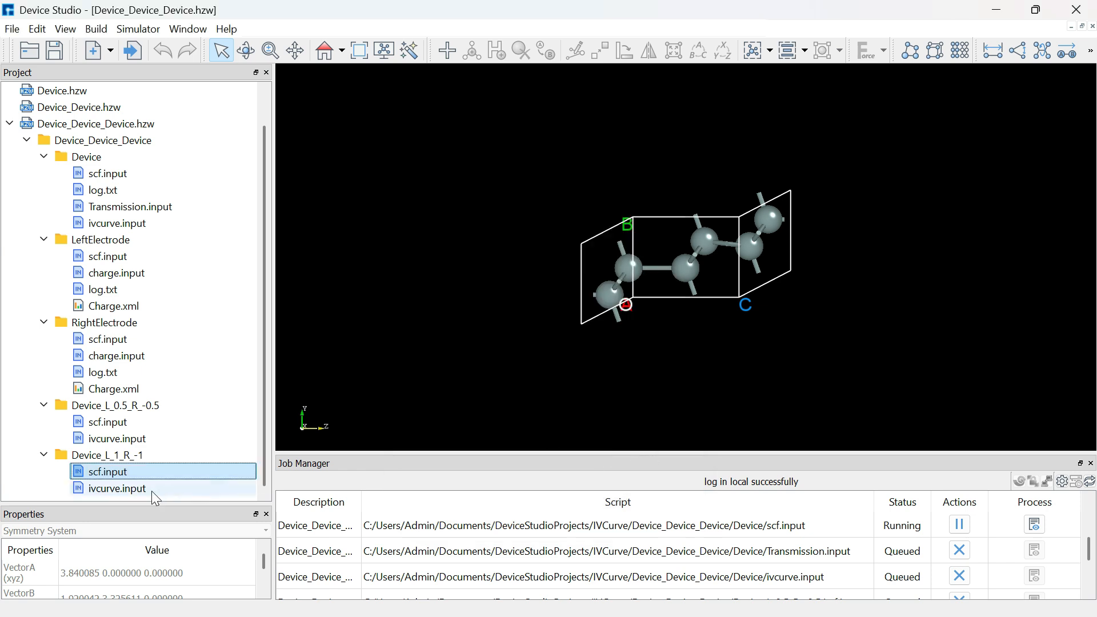
{"action": "double_click", "coordinate": [141, 488]}
{"action": "left_click", "coordinate": [576, 464]}
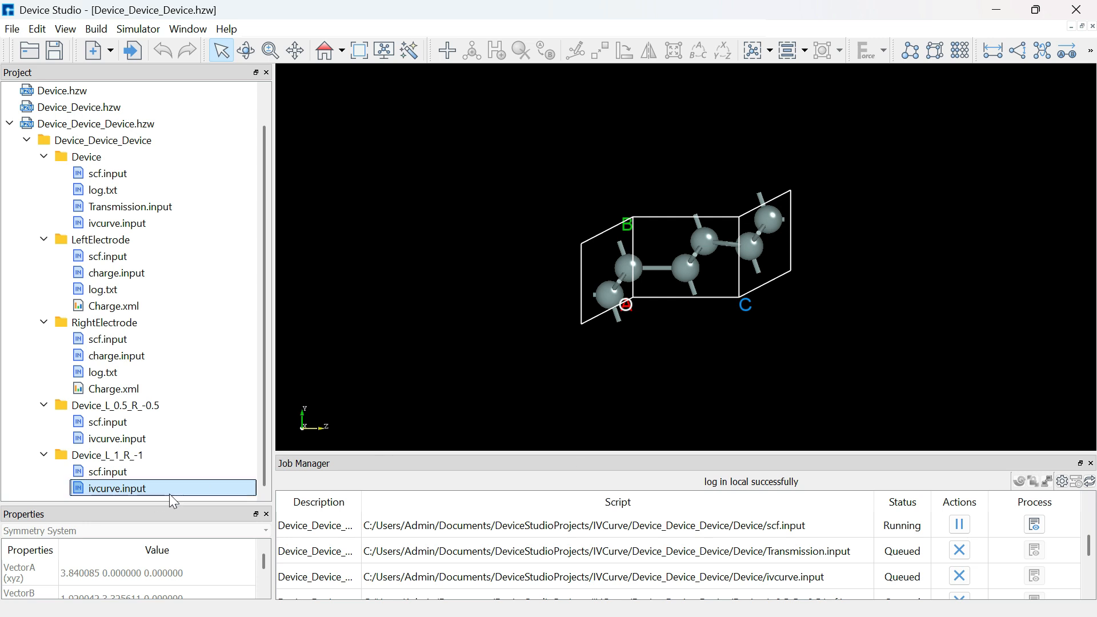
Step: Generate Nanodcal IVcurve files for the Device with electrode voltages of 1.5 V on the left and -1.5 V on the right
{"action": "left_click", "coordinate": [139, 28]}
{"action": "left_click", "coordinate": [141, 26]}
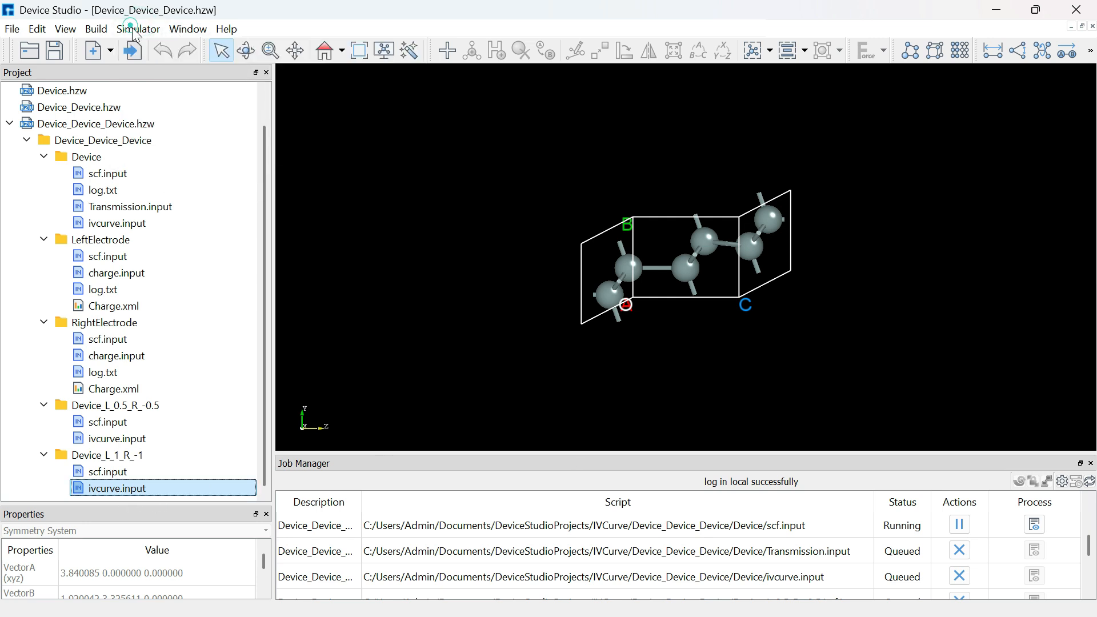
{"action": "left_click", "coordinate": [133, 29]}
{"action": "mouse_move", "coordinate": [162, 70]}
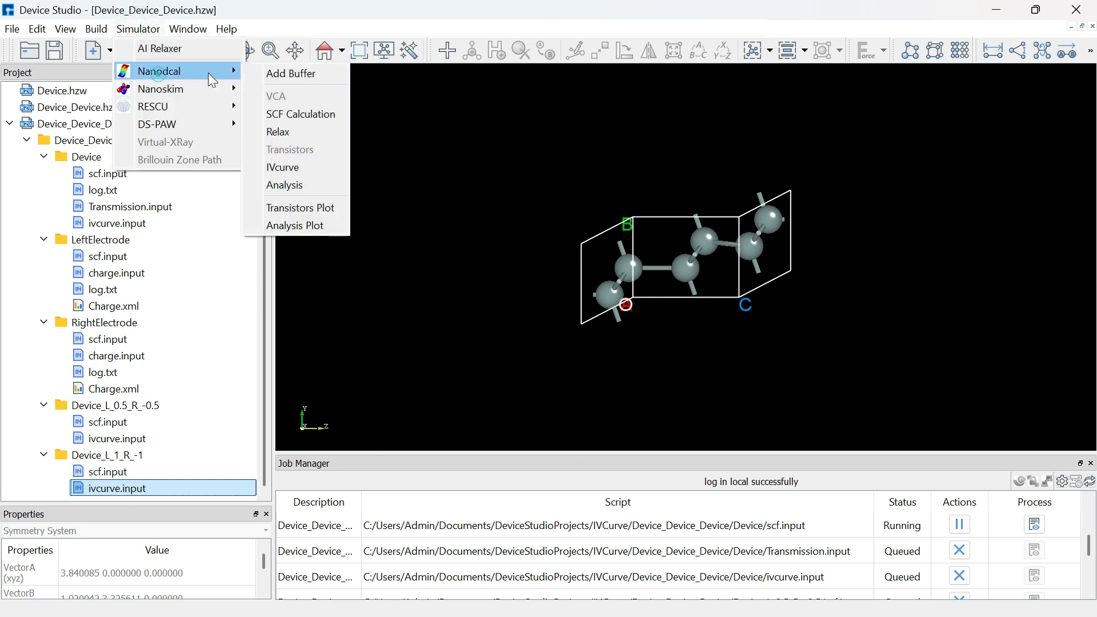
{"action": "left_click", "coordinate": [285, 167]}
{"action": "left_click", "coordinate": [461, 216]}
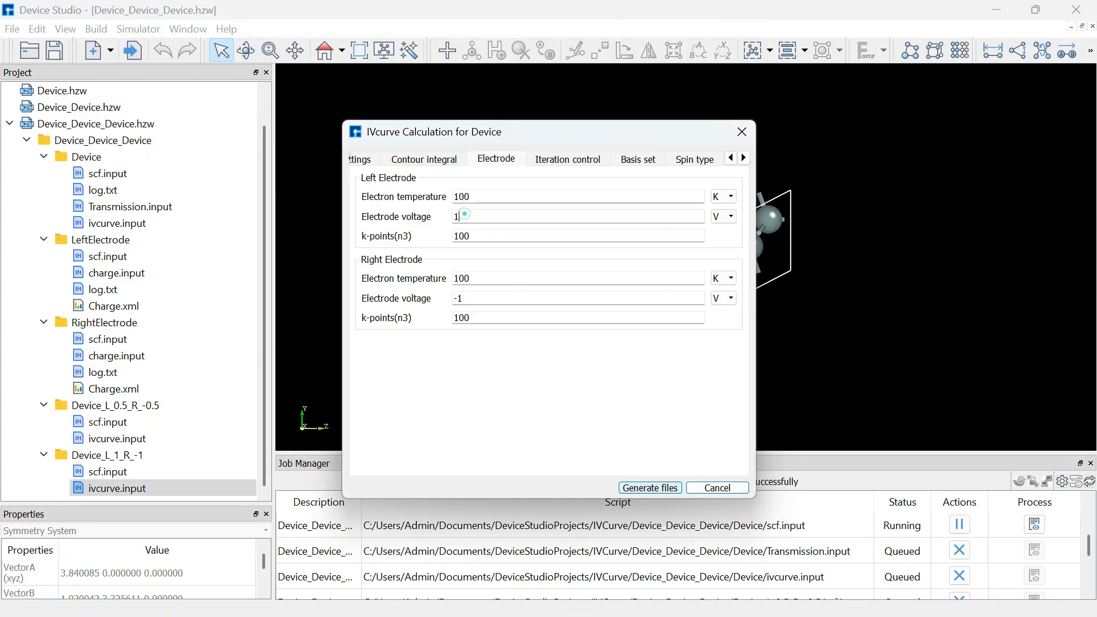
{"action": "key", "text": "BackSpace"}
{"action": "type", "text": "1.5"}
{"action": "left_click", "coordinate": [463, 298]}
{"action": "type", "text": ".5"}
{"action": "left_click", "coordinate": [629, 488]}
Step: Run the scf.input and ivcurve.input calculations in the Device_L_1.5_R_-1.5 folder on the local computer
{"action": "scroll", "coordinate": [195, 499], "scroll_direction": "down", "scroll_amount": 1}
{"action": "right_click", "coordinate": [128, 471]}
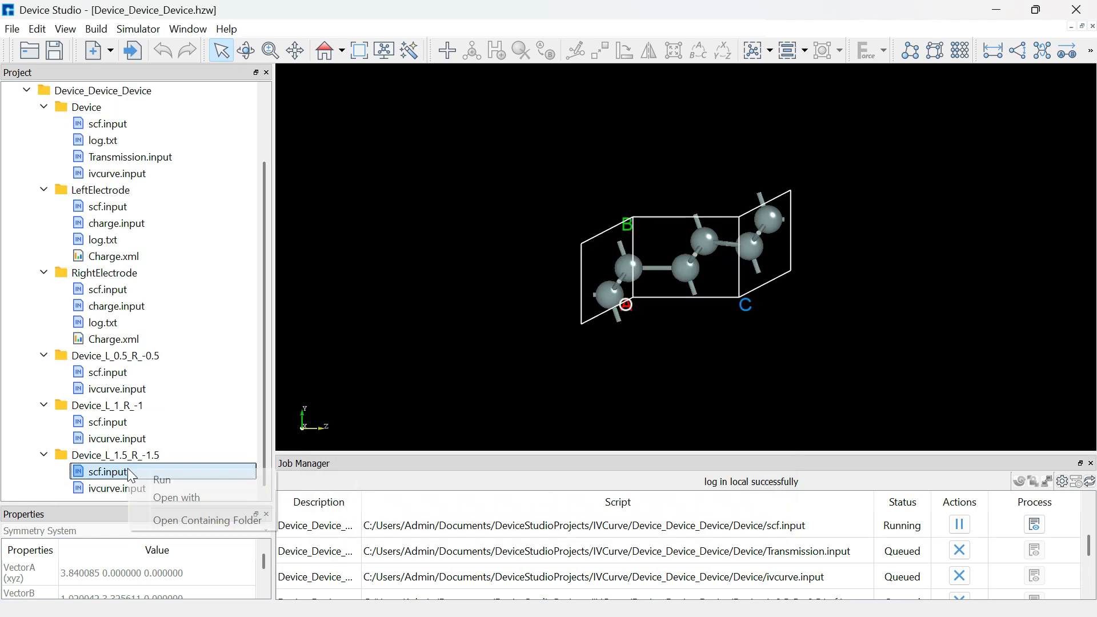
{"action": "left_click", "coordinate": [156, 481]}
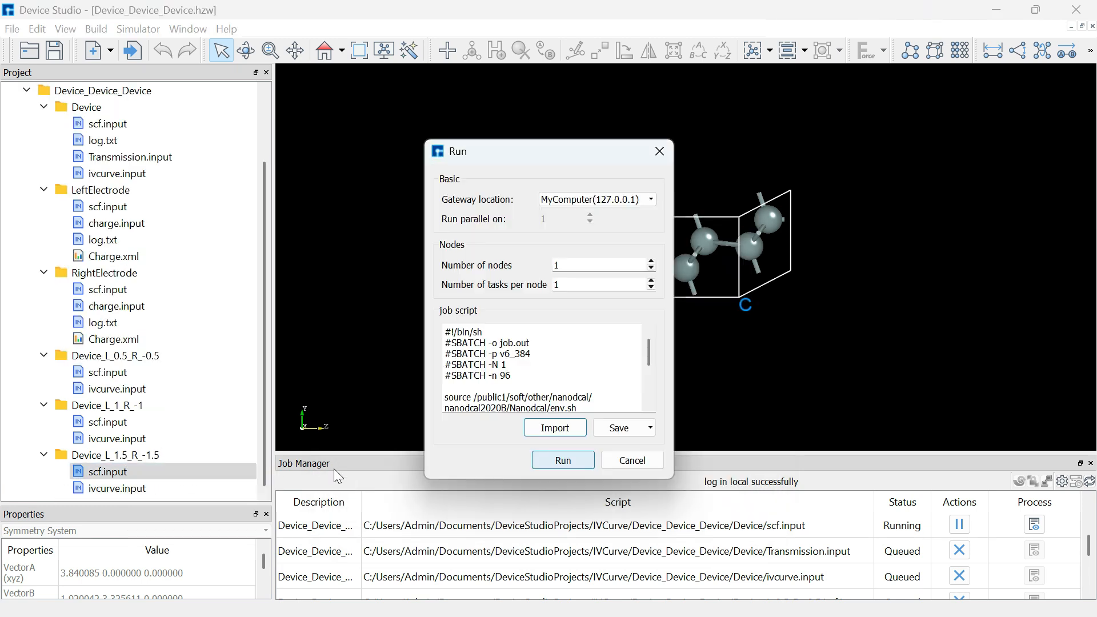
{"action": "left_click", "coordinate": [566, 461]}
{"action": "left_click", "coordinate": [90, 490]}
{"action": "right_click", "coordinate": [90, 492]}
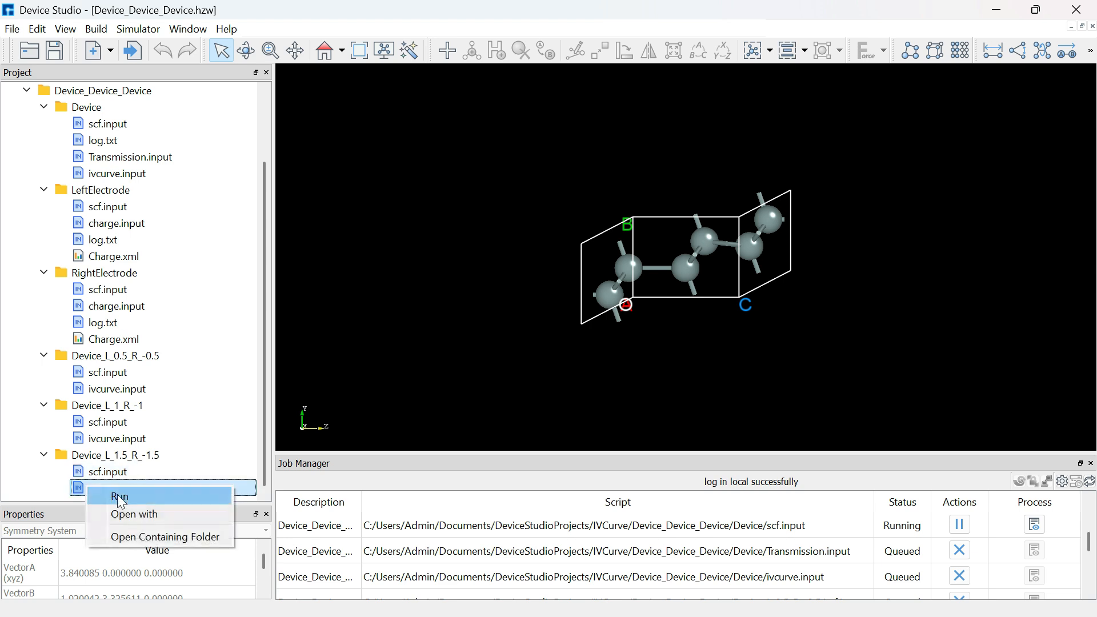
{"action": "left_click", "coordinate": [114, 496]}
{"action": "left_click", "coordinate": [564, 462]}
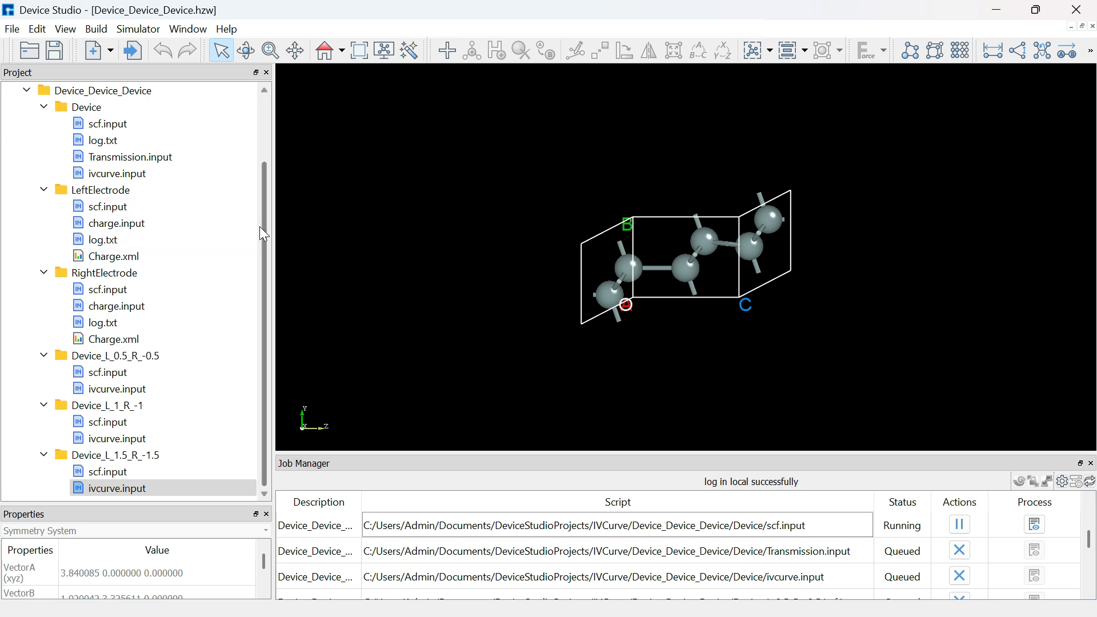
Step: Launch another Device Studio window for the CUivcurve project and open its Device_Device.hzw structure
{"action": "scroll", "coordinate": [259, 192], "scroll_direction": "up", "scroll_amount": 2}
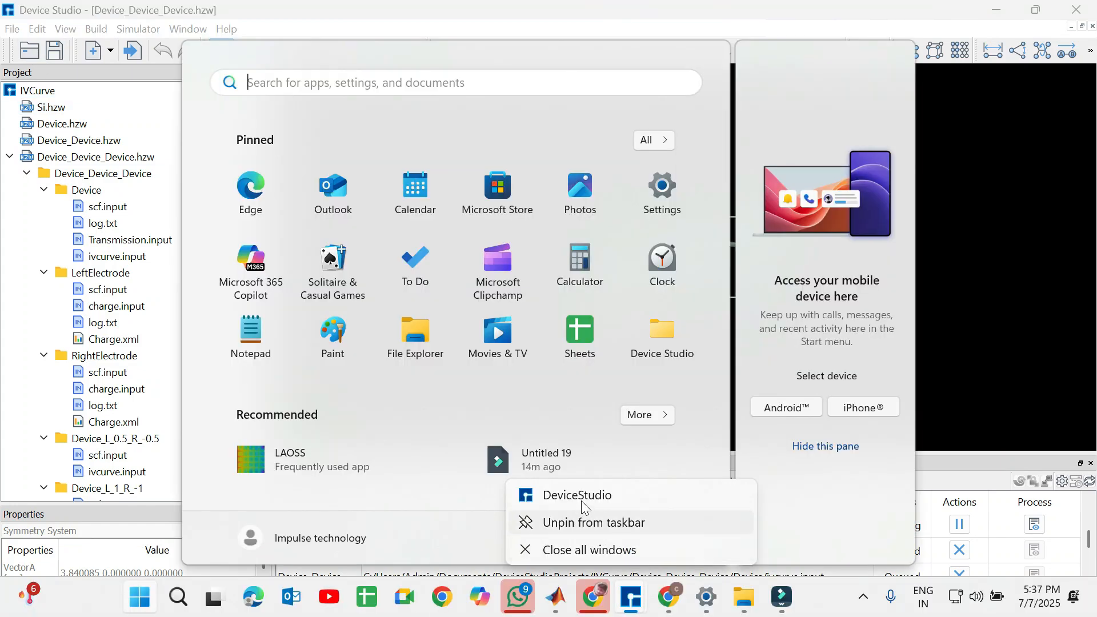
{"action": "left_click", "coordinate": [580, 496]}
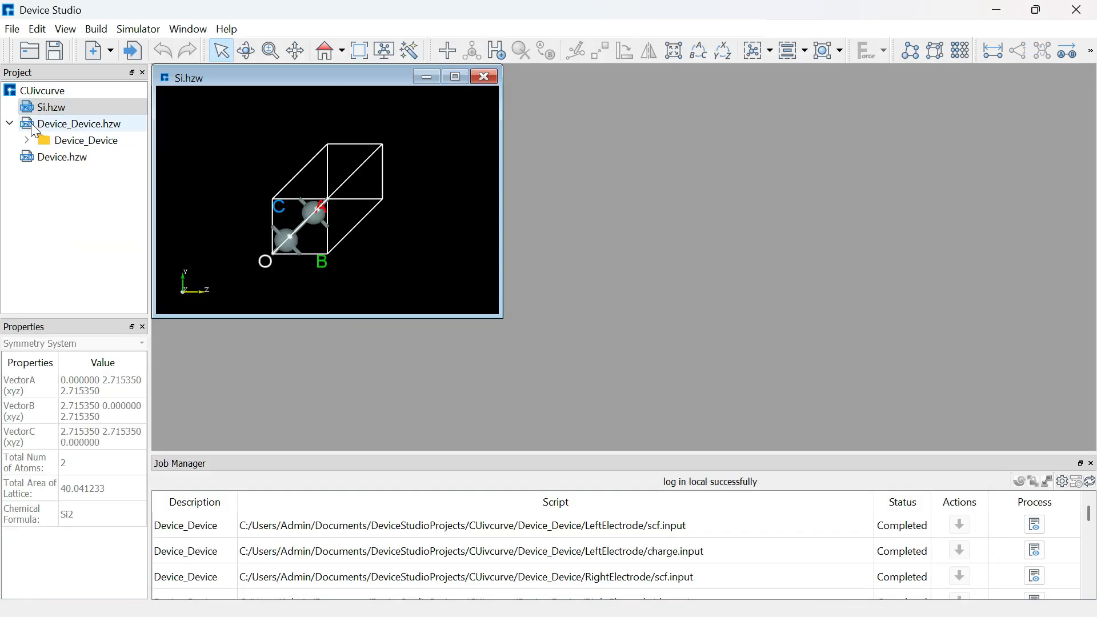
{"action": "left_click", "coordinate": [74, 123]}
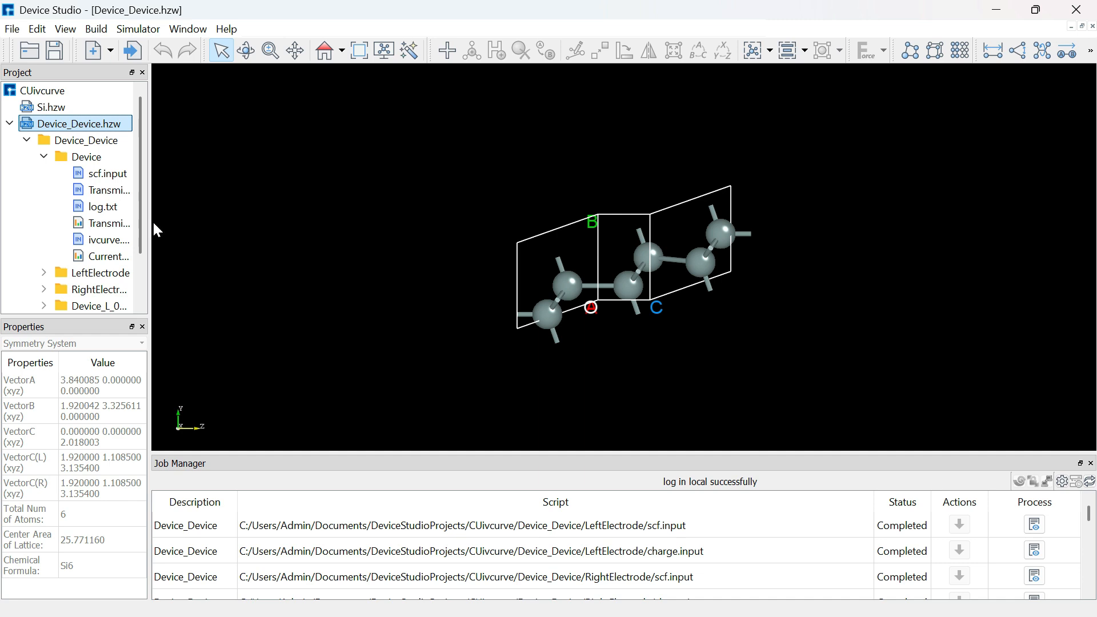
Step: Expand the LeftElectrode, RightElectrode and Device_L_0_R_0 folders in the project tree and widen the tree until full file names are readable
{"action": "scroll", "coordinate": [86, 222], "scroll_direction": "down", "scroll_amount": 1}
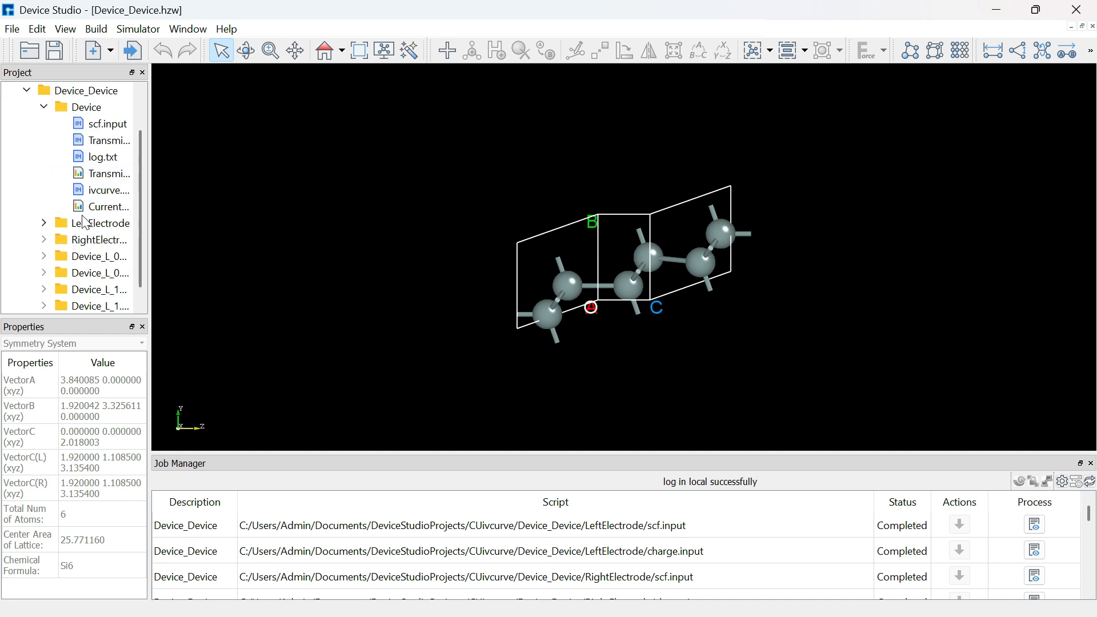
{"action": "left_click", "coordinate": [43, 223]}
{"action": "scroll", "coordinate": [47, 190], "scroll_direction": "down", "scroll_amount": 1}
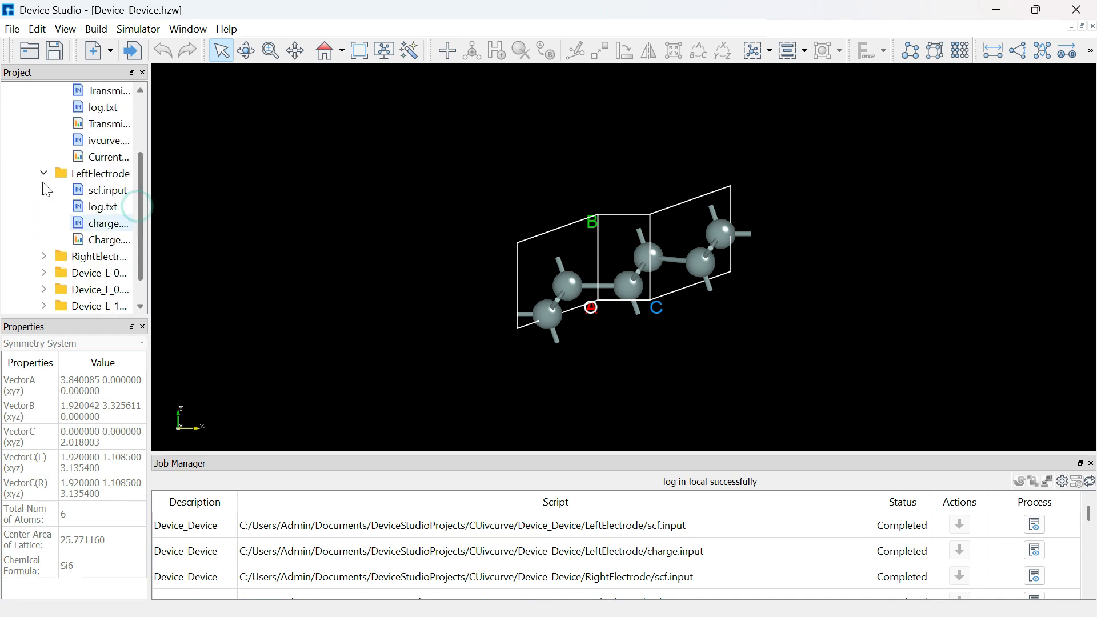
{"action": "left_click", "coordinate": [44, 256]}
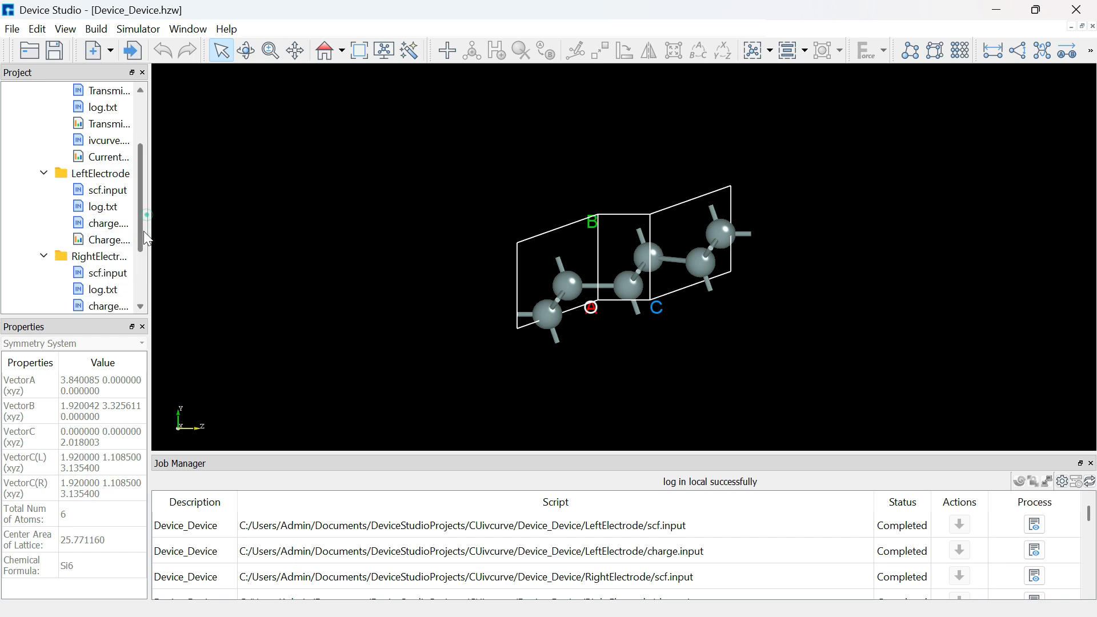
{"action": "left_click_drag", "start_coordinate": [144, 231], "coordinate": [144, 263]}
{"action": "scroll", "coordinate": [86, 157], "scroll_direction": "up", "scroll_amount": 1}
{"action": "left_click_drag", "start_coordinate": [131, 207], "coordinate": [147, 245]}
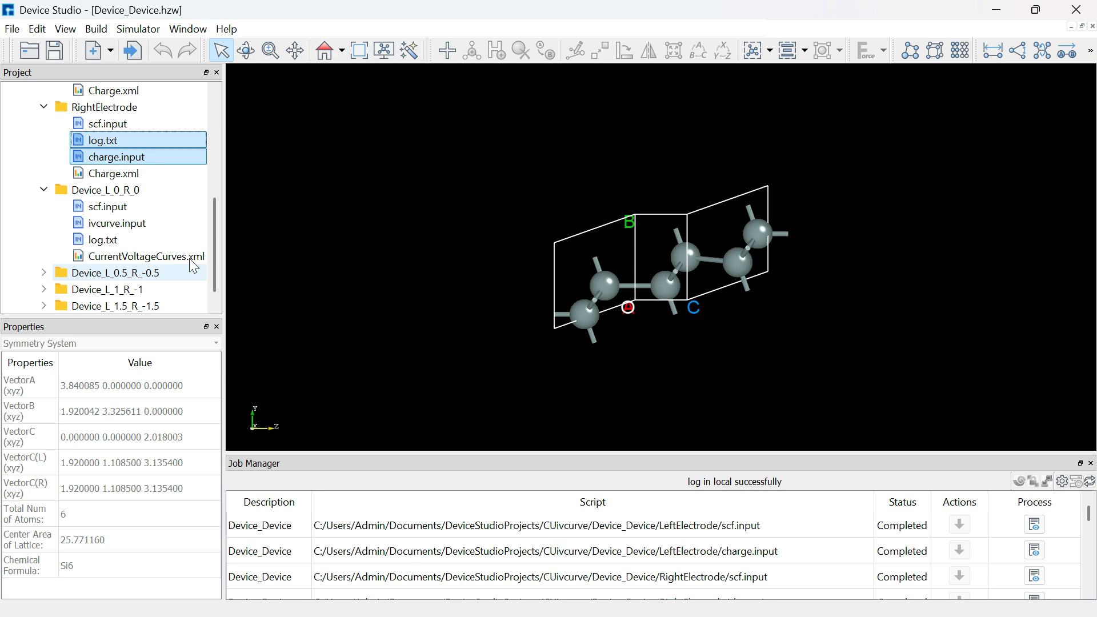
{"action": "left_click_drag", "start_coordinate": [224, 244], "coordinate": [234, 245]}
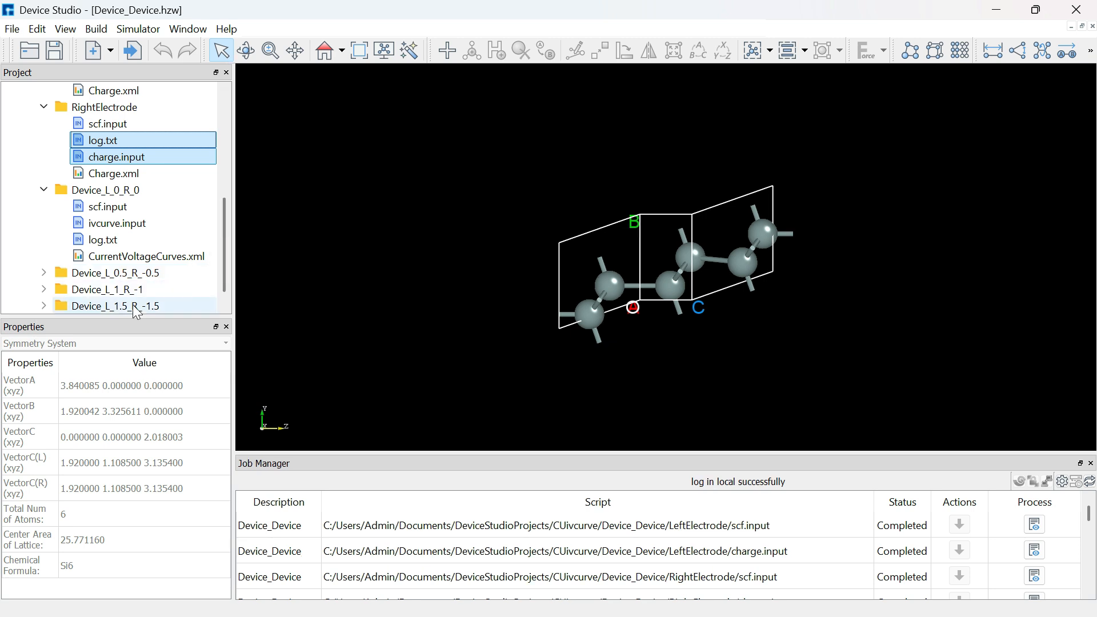
Step: Expand the Device_L_0.5_R_-0.5, Device_L_1_R_-1 and Device_L_1.5_R_-1.5 folders and enlarge the height of the project tree
{"action": "left_click_drag", "start_coordinate": [147, 316], "coordinate": [148, 344]}
{"action": "left_click", "coordinate": [43, 273]}
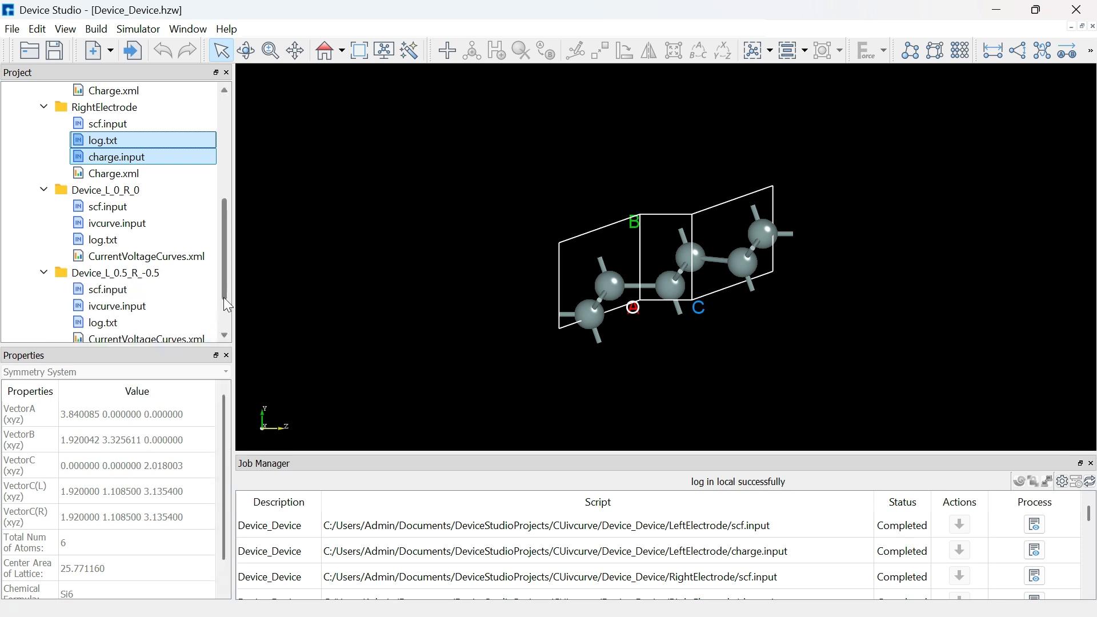
{"action": "left_click_drag", "start_coordinate": [224, 297], "coordinate": [224, 324]}
{"action": "left_click", "coordinate": [43, 289]}
{"action": "scroll", "coordinate": [159, 207], "scroll_direction": "down", "scroll_amount": 3}
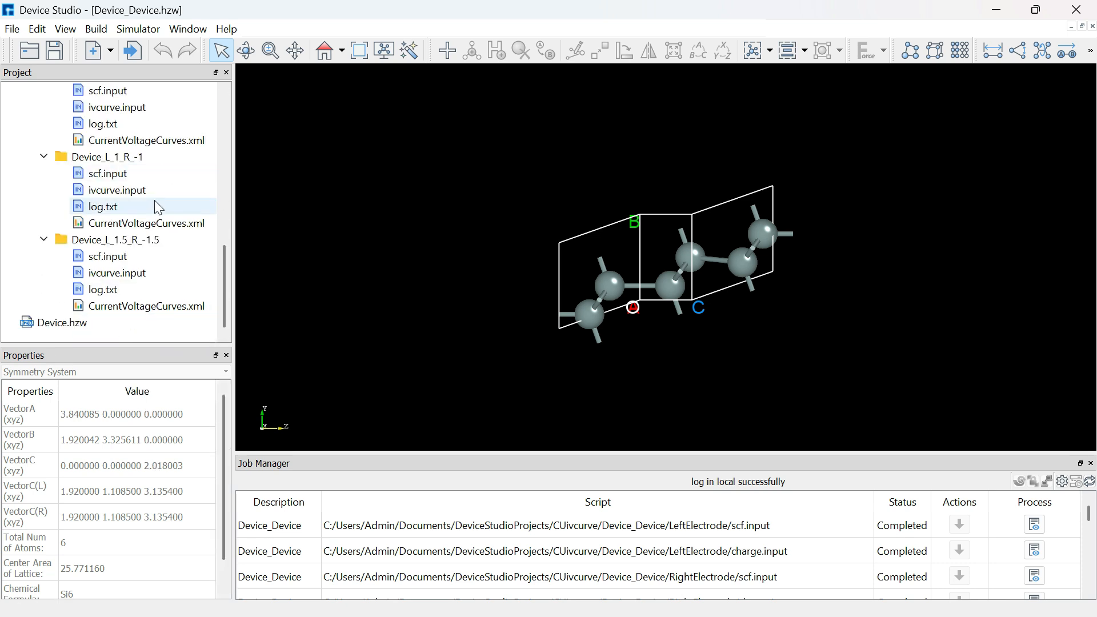
{"action": "scroll", "coordinate": [232, 306], "scroll_direction": "up", "scroll_amount": 10}
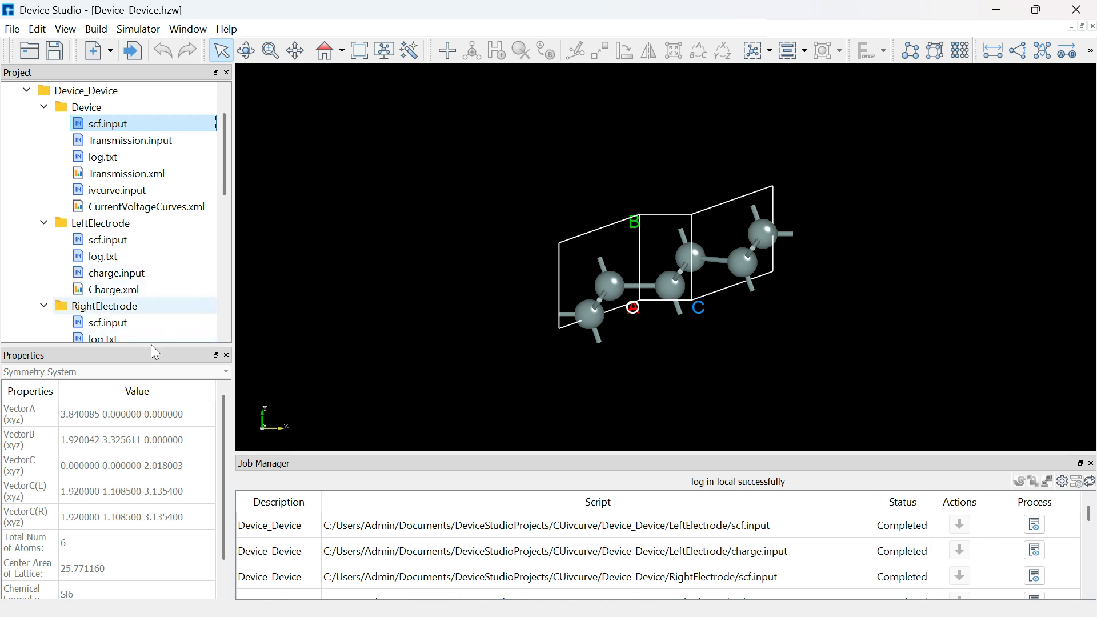
{"action": "left_click_drag", "start_coordinate": [118, 346], "coordinate": [121, 423]}
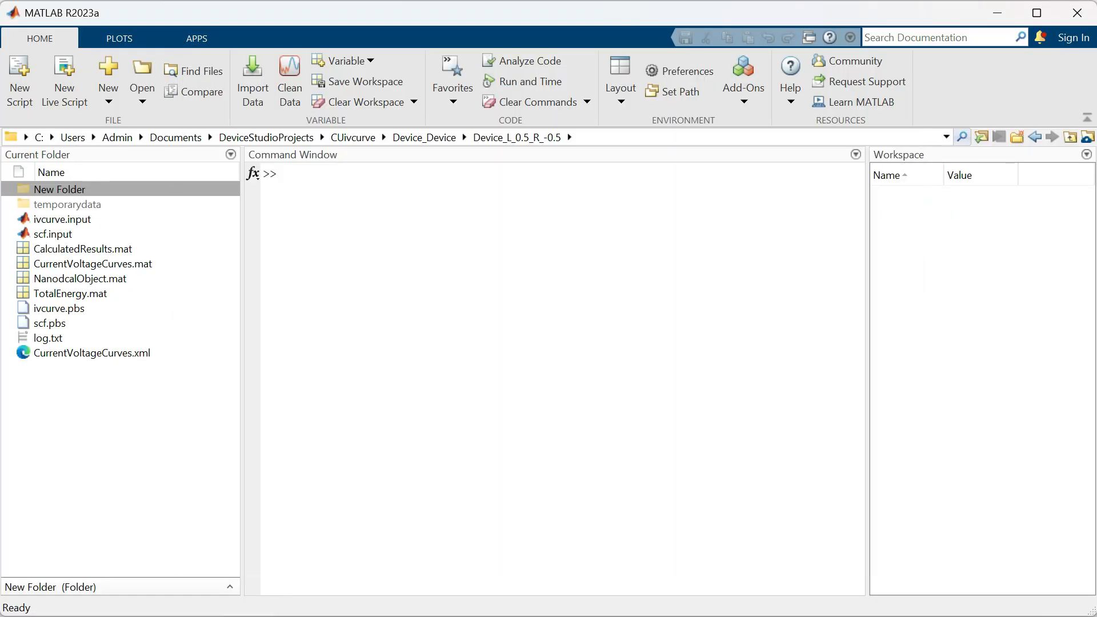
Step: Switch to MATLAB and make the CUivcurve project folder the current folder
{"action": "left_click", "coordinate": [984, 138]}
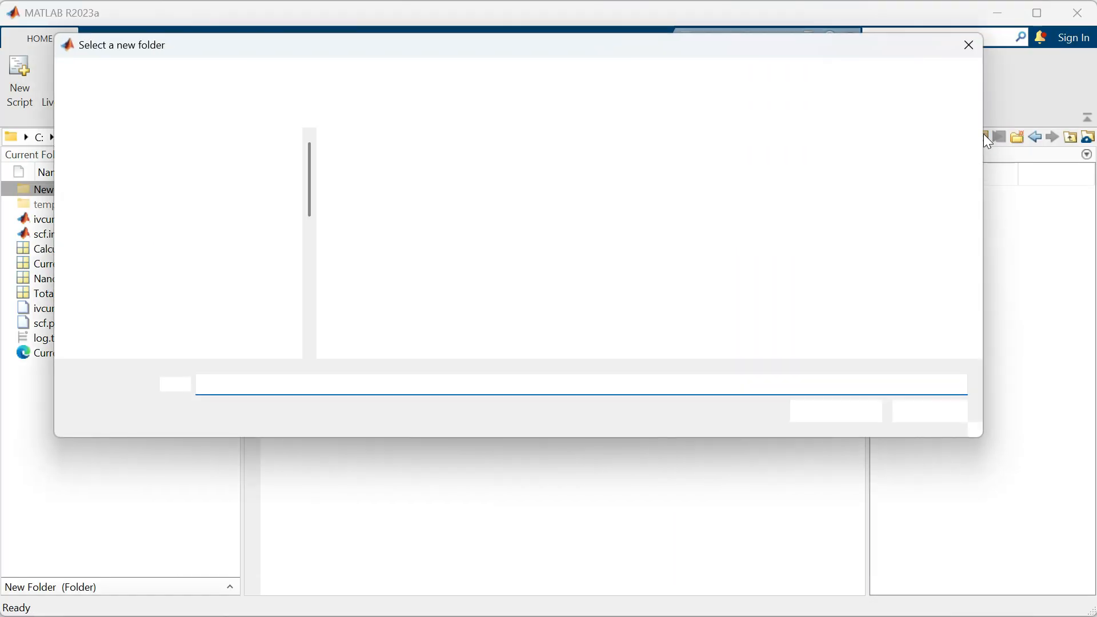
{"action": "left_click", "coordinate": [188, 177]}
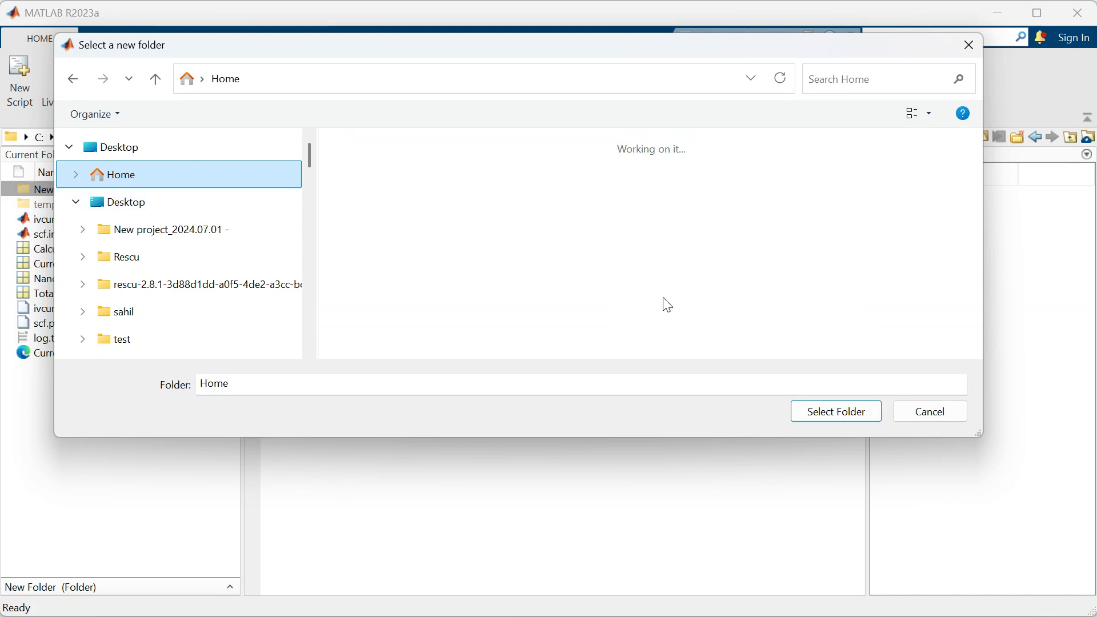
{"action": "left_click", "coordinate": [857, 420]}
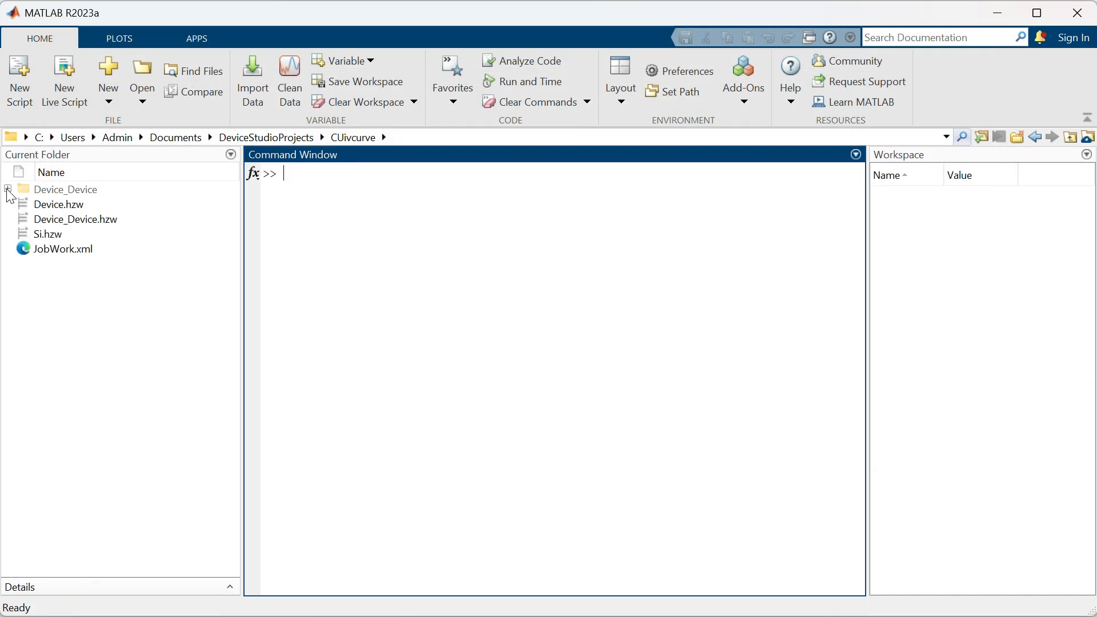
Step: Load CurrentVoltageCurves.mat from the Device folder inside Device_Device and display the data struct
{"action": "left_click", "coordinate": [8, 189]}
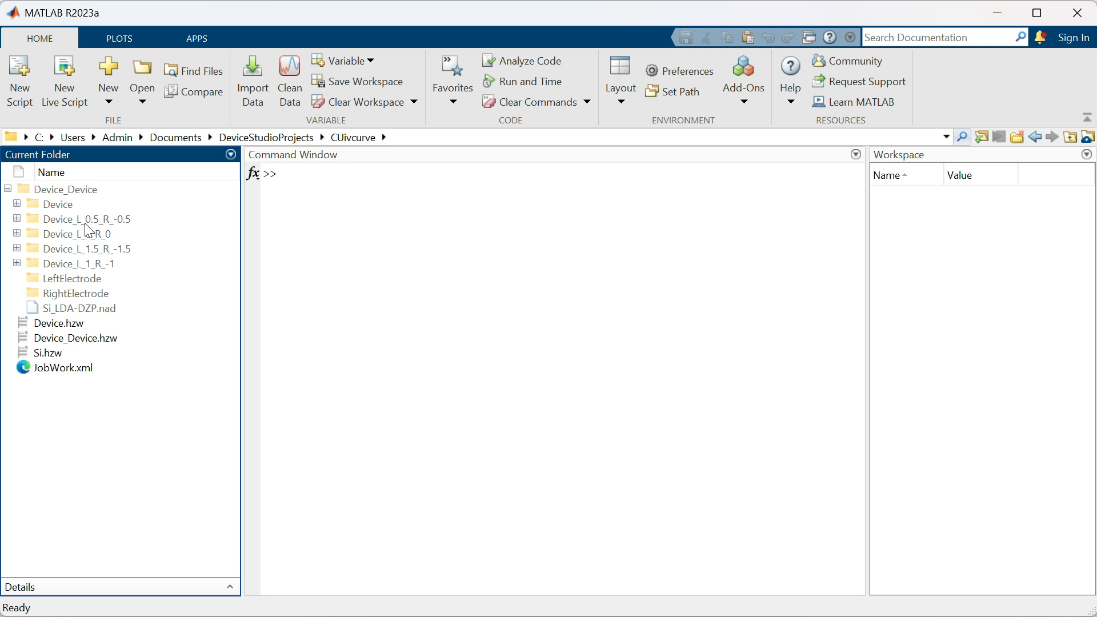
{"action": "left_click", "coordinate": [17, 204]}
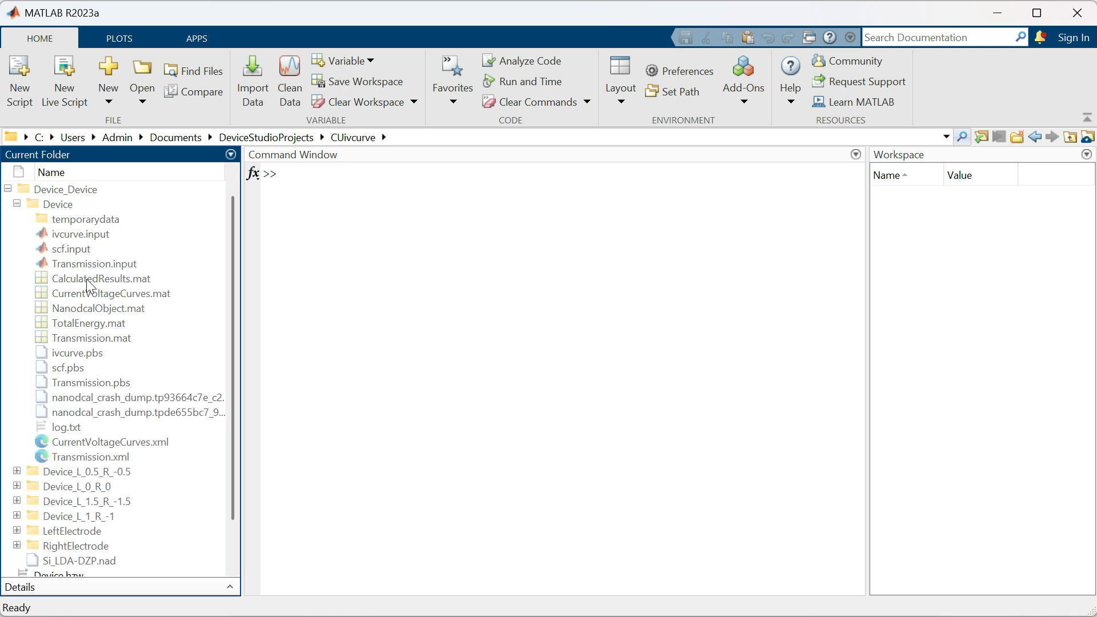
{"action": "double_click", "coordinate": [103, 293]}
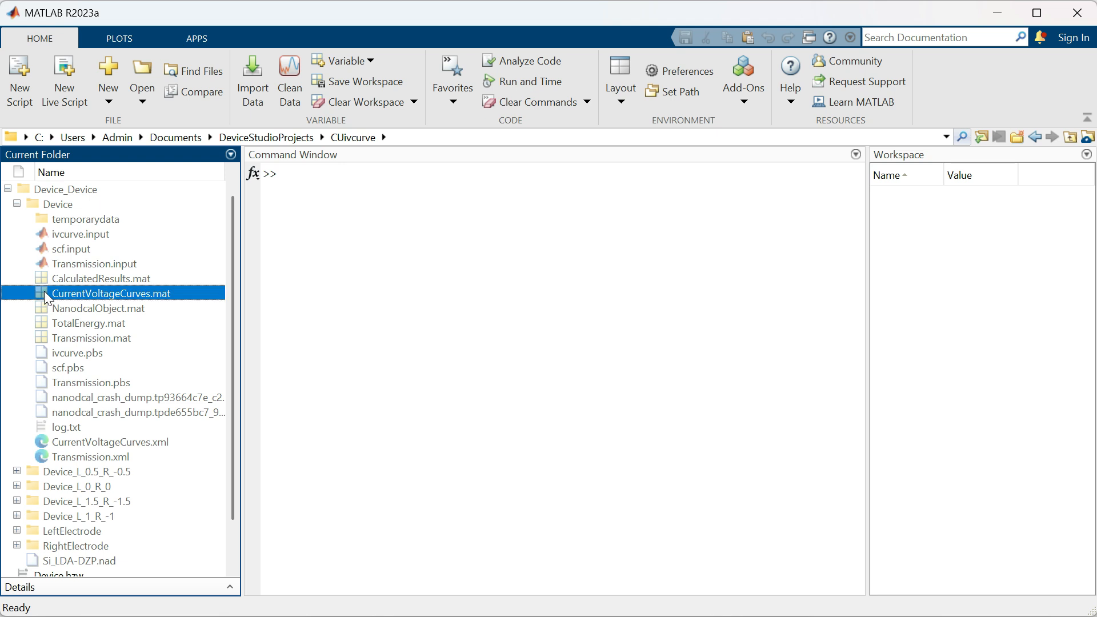
{"action": "type", "text": "data"}
{"action": "key", "text": "Return"}
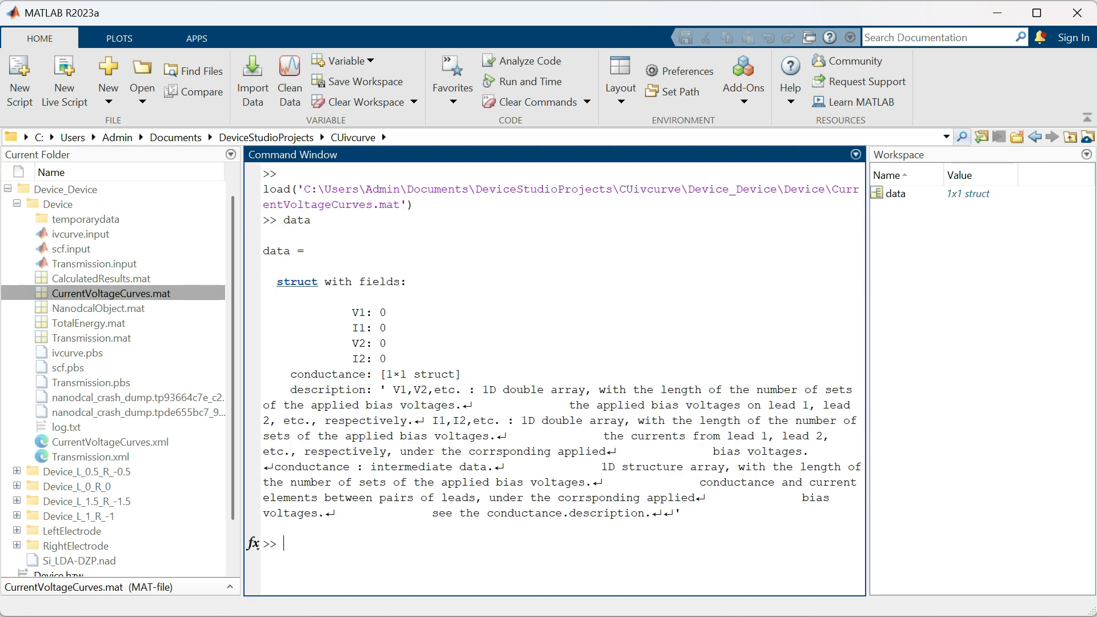
Step: Load CurrentVoltageCurves.mat from the Device_L_0.5_R_-0.5 folder and display its data struct
{"action": "left_click", "coordinate": [17, 472]}
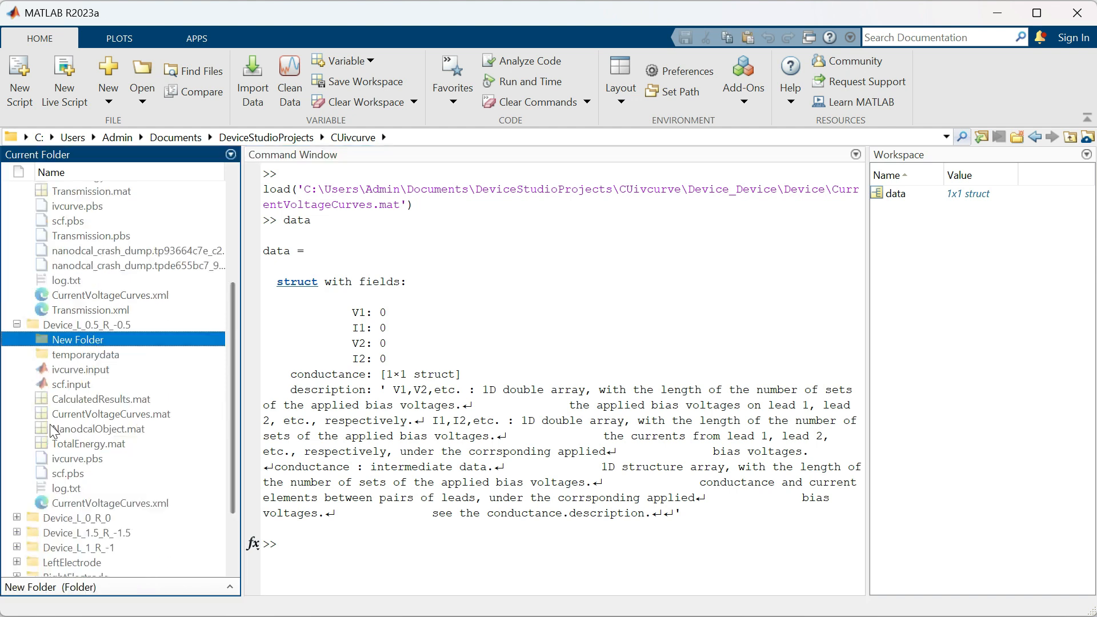
{"action": "double_click", "coordinate": [41, 415]}
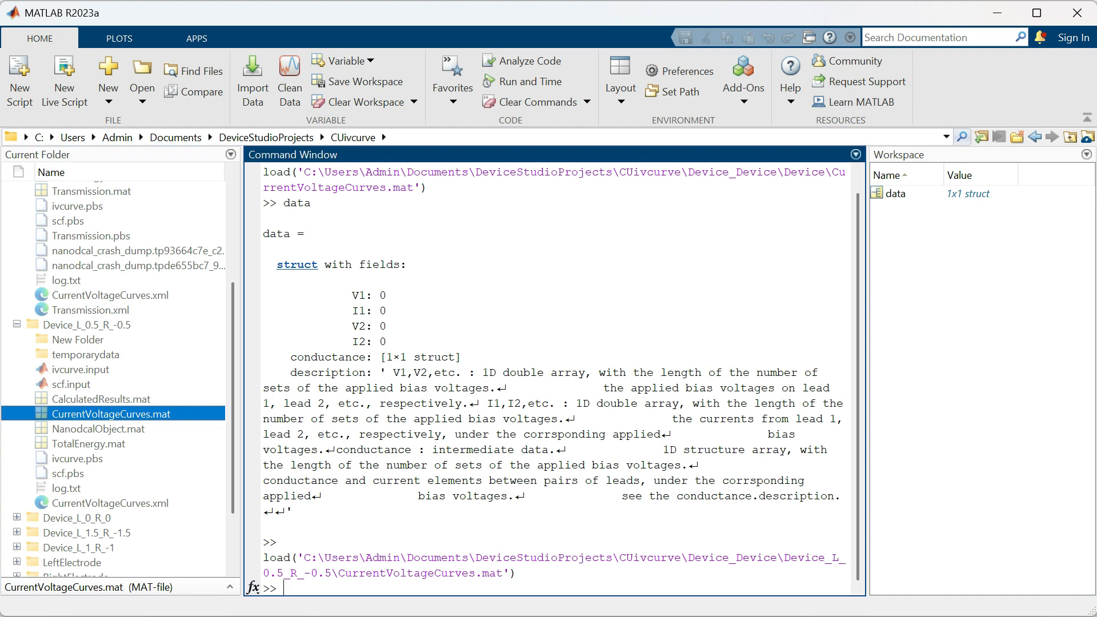
{"action": "type", "text": "data"}
{"action": "key", "text": "Return"}
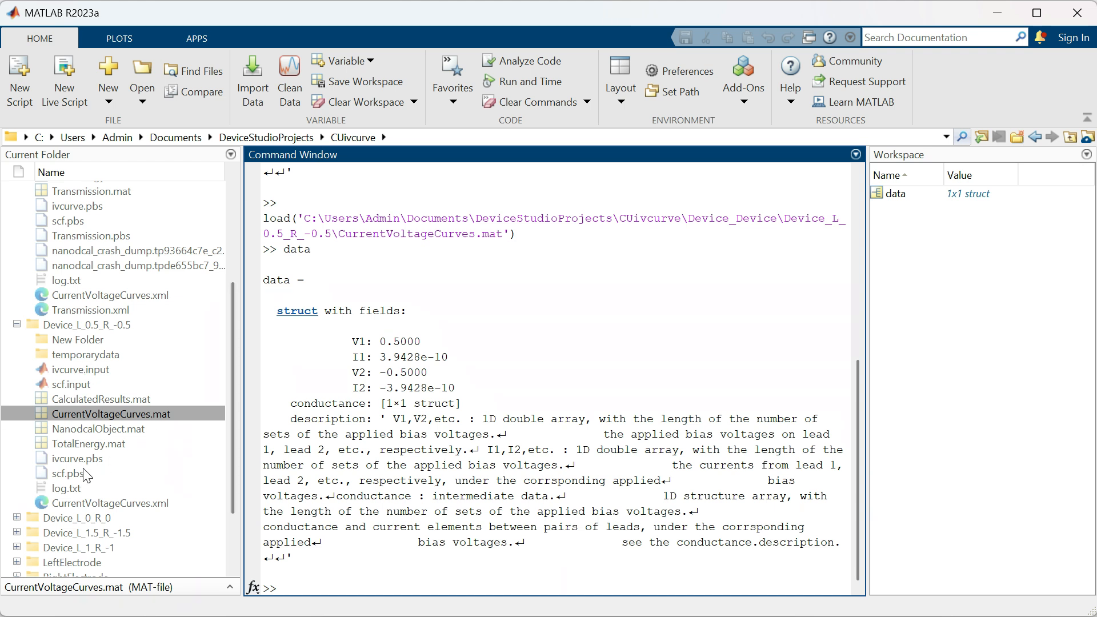
Step: Load CurrentVoltageCurves.mat from the Device_L_1.5_R_-1.5 folder and display its data struct
{"action": "left_click", "coordinate": [17, 533]}
{"action": "scroll", "coordinate": [72, 399], "scroll_direction": "down", "scroll_amount": 3}
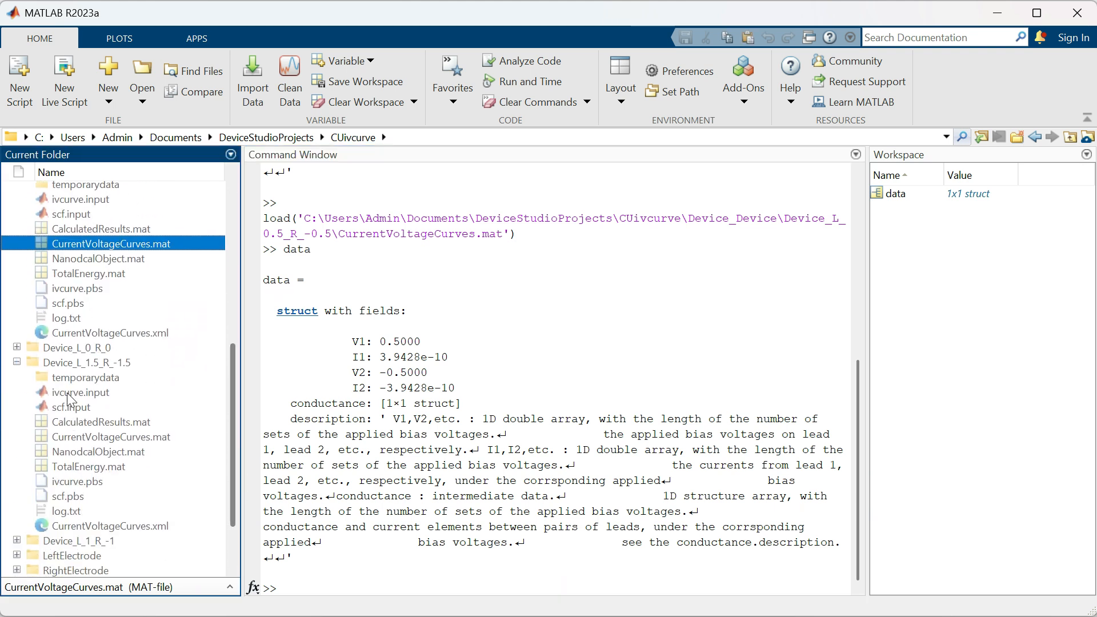
{"action": "left_click", "coordinate": [111, 437]}
{"action": "key", "text": "Return"}
{"action": "left_click", "coordinate": [291, 594]}
{"action": "type", "text": "data"}
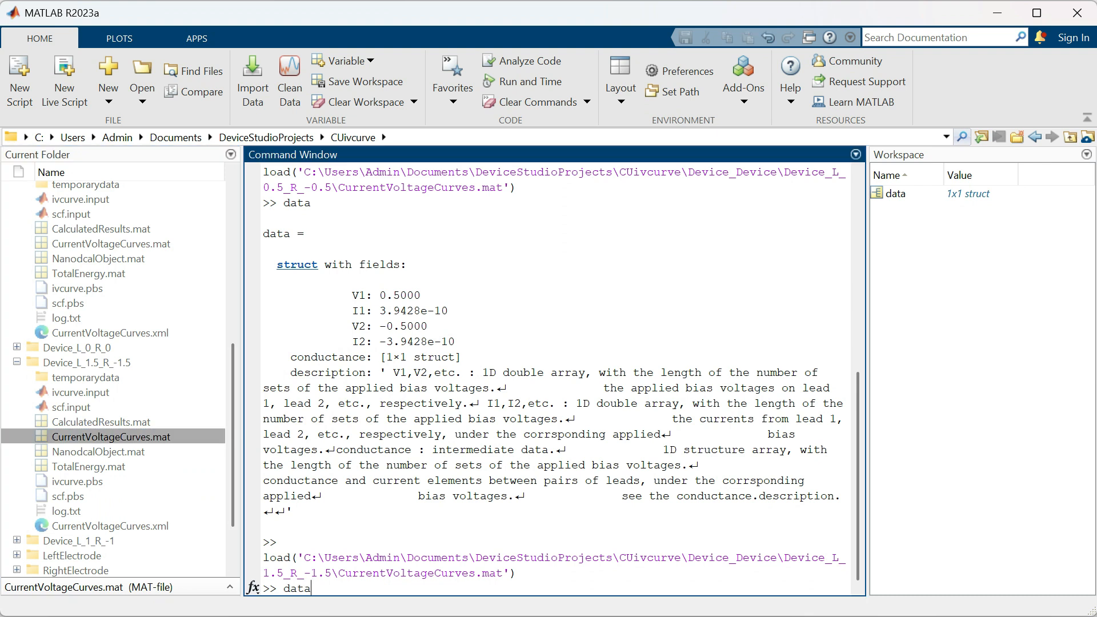
{"action": "key", "text": "Return"}
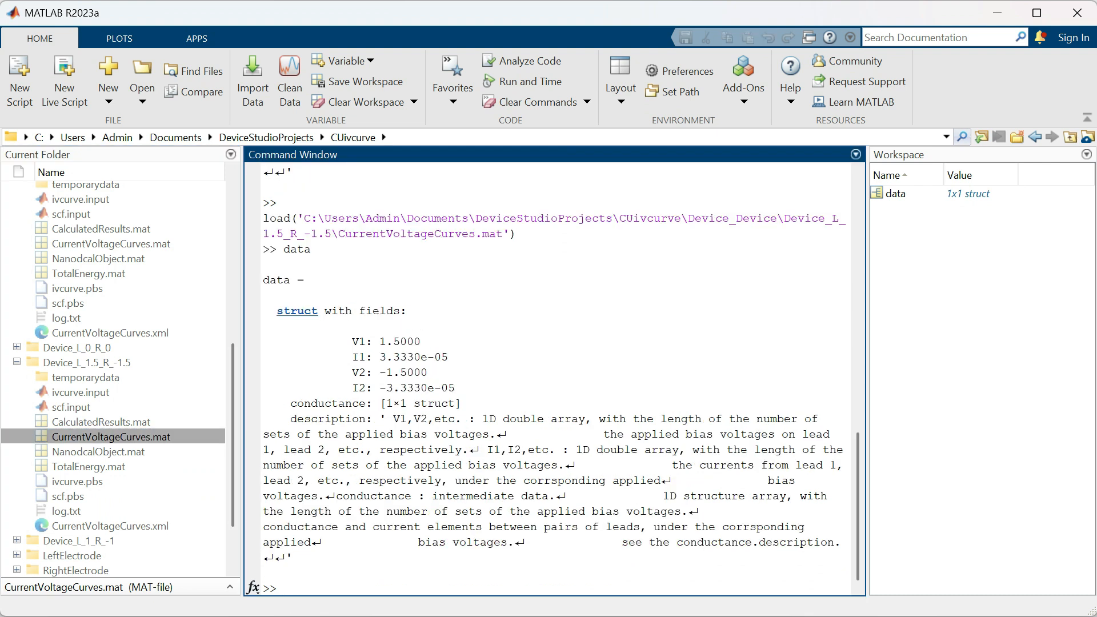
Step: Load CurrentVoltageCurves.mat from the Device_L_1_R_-1 folder and display its data struct
{"action": "left_click", "coordinate": [17, 540]}
{"action": "scroll", "coordinate": [23, 531], "scroll_direction": "down", "scroll_amount": 4}
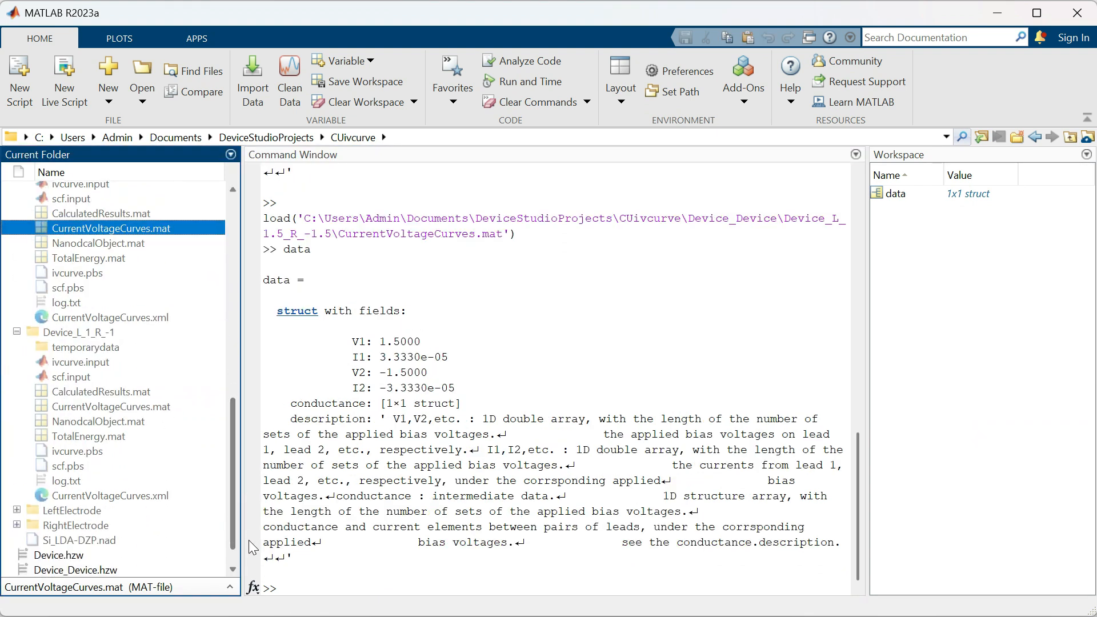
{"action": "double_click", "coordinate": [86, 404]}
{"action": "left_click", "coordinate": [43, 406]}
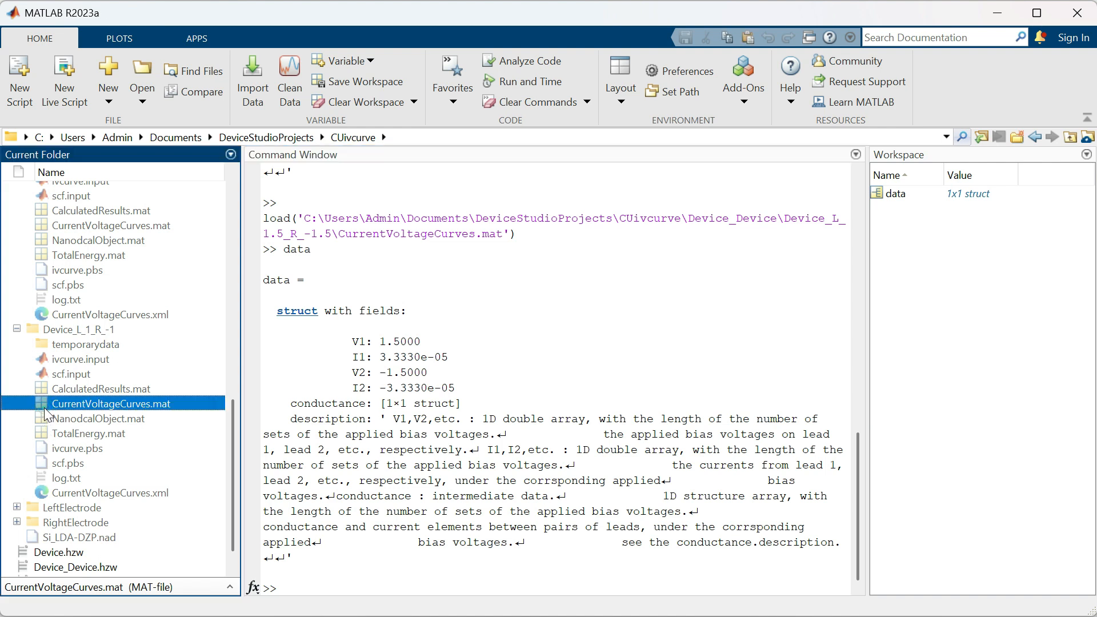
{"action": "double_click", "coordinate": [43, 407]}
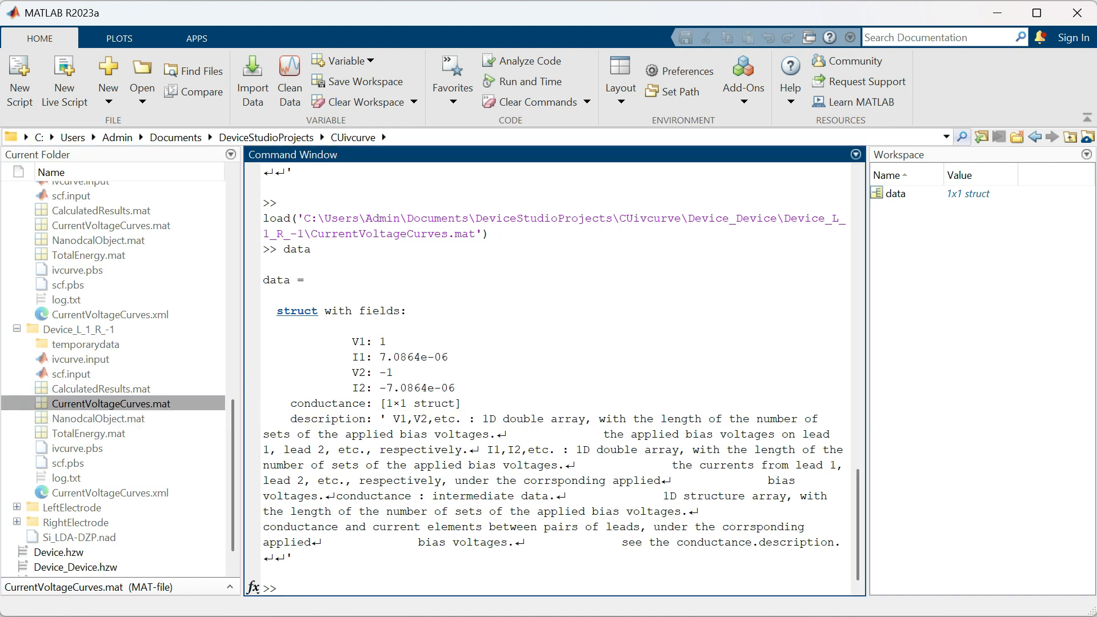
Step: Create the script untitled3.m with VoltageV1=[0 0.5 1 1.5], VoltageV2=[0 -0.5 -1 -1.5], the matching currents from the loaded results, and a plot of both curves
{"action": "left_click_drag", "start_coordinate": [858, 499], "coordinate": [858, 208]}
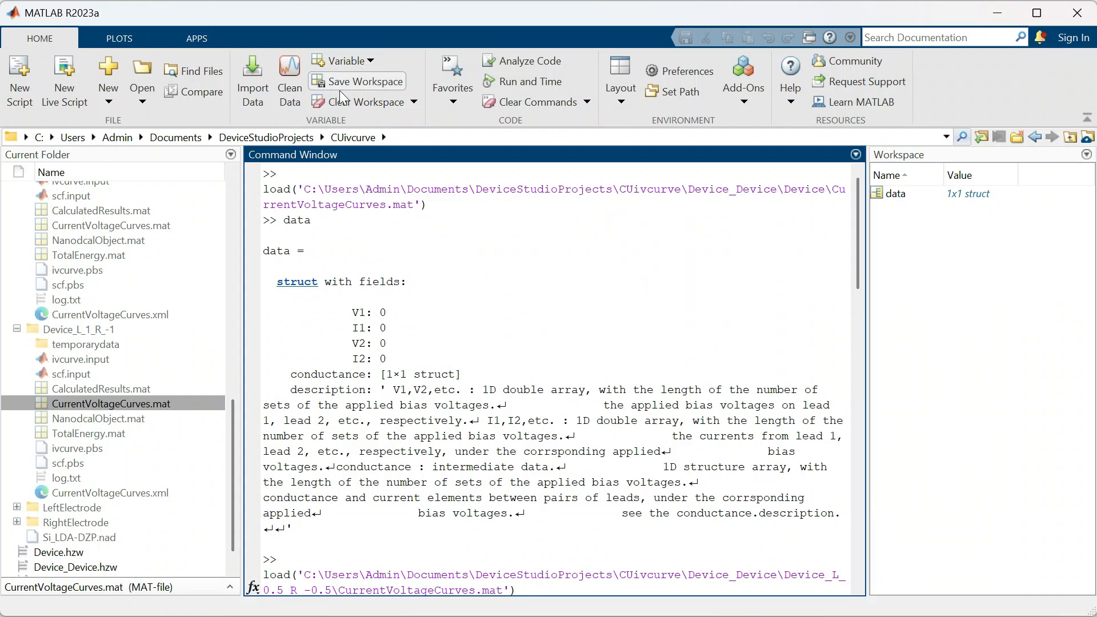
{"action": "left_click", "coordinate": [26, 77]}
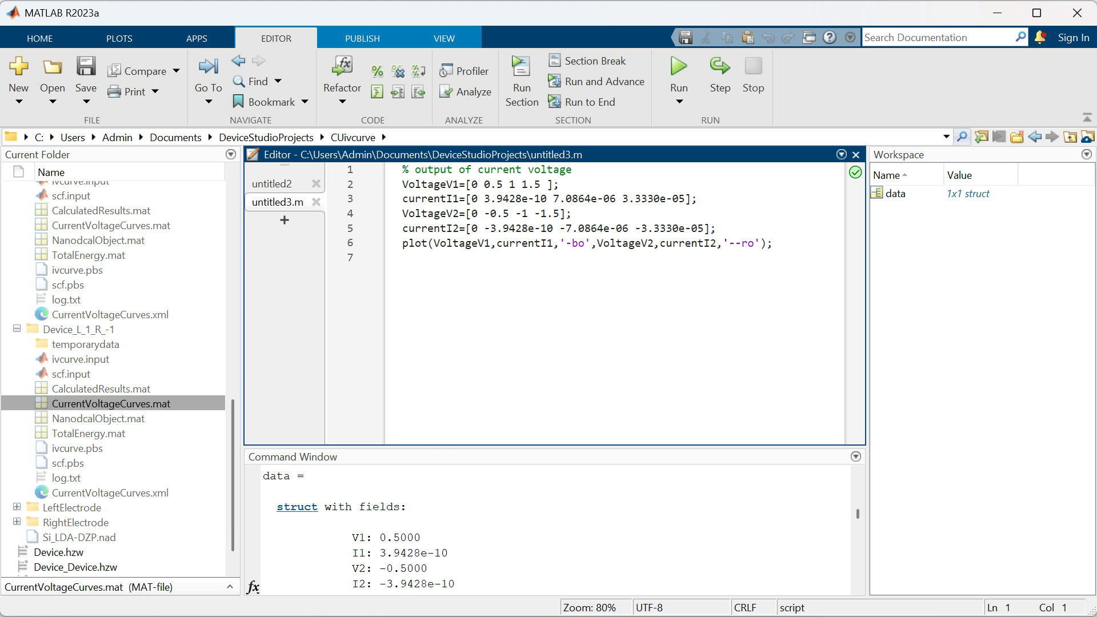
{"action": "scroll", "coordinate": [554, 529], "scroll_direction": "down", "scroll_amount": 6}
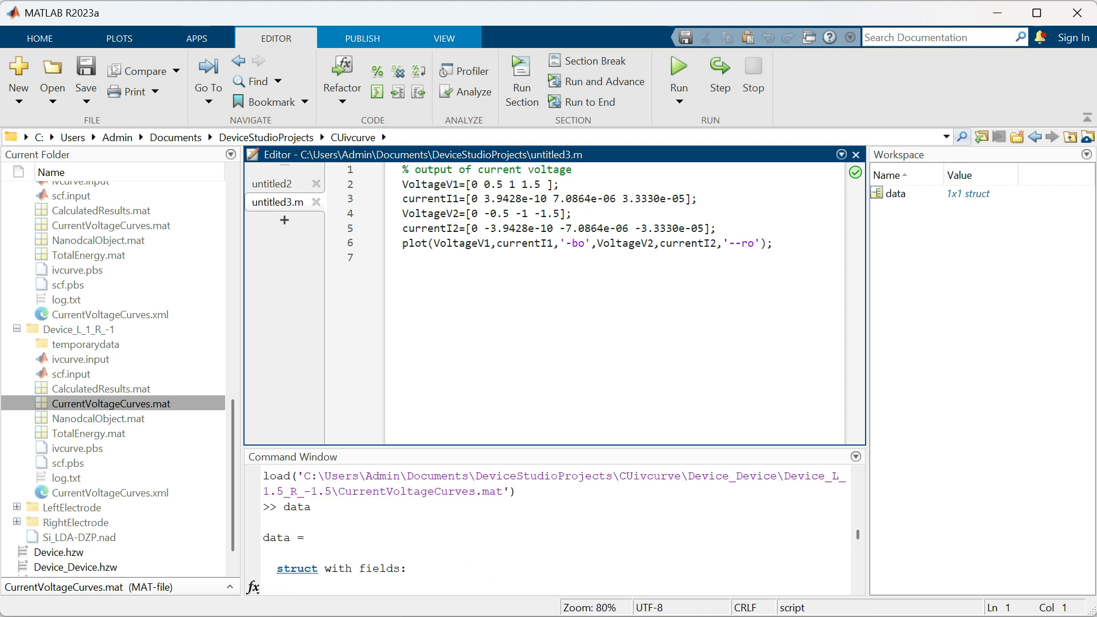
{"action": "scroll", "coordinate": [554, 528], "scroll_direction": "up", "scroll_amount": 1}
{"action": "scroll", "coordinate": [554, 529], "scroll_direction": "down", "scroll_amount": 3}
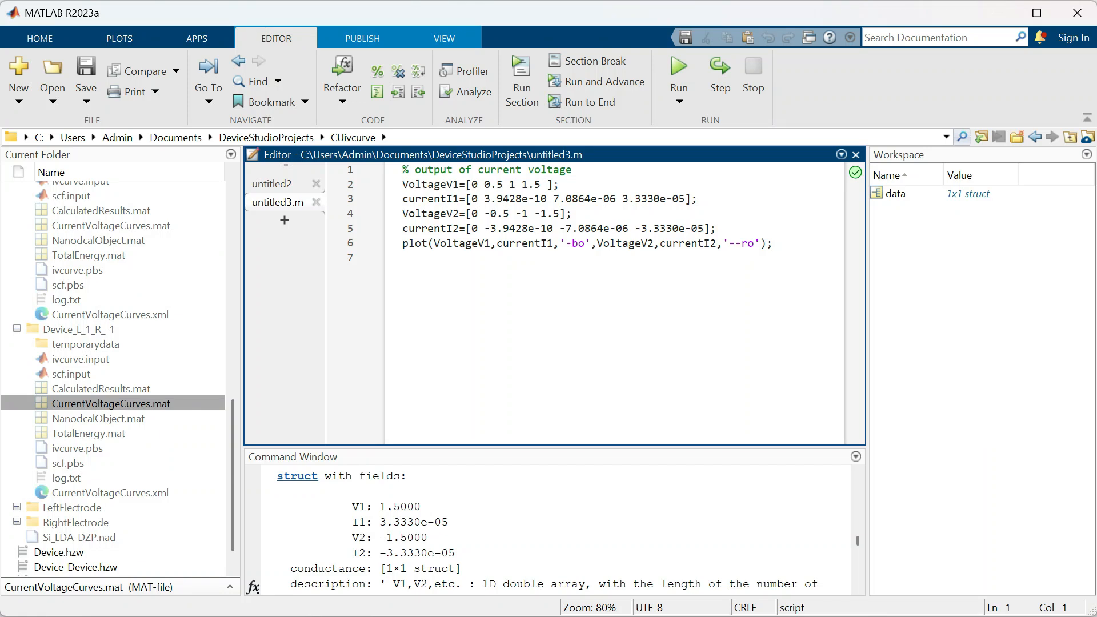
{"action": "scroll", "coordinate": [554, 529], "scroll_direction": "down", "scroll_amount": 3}
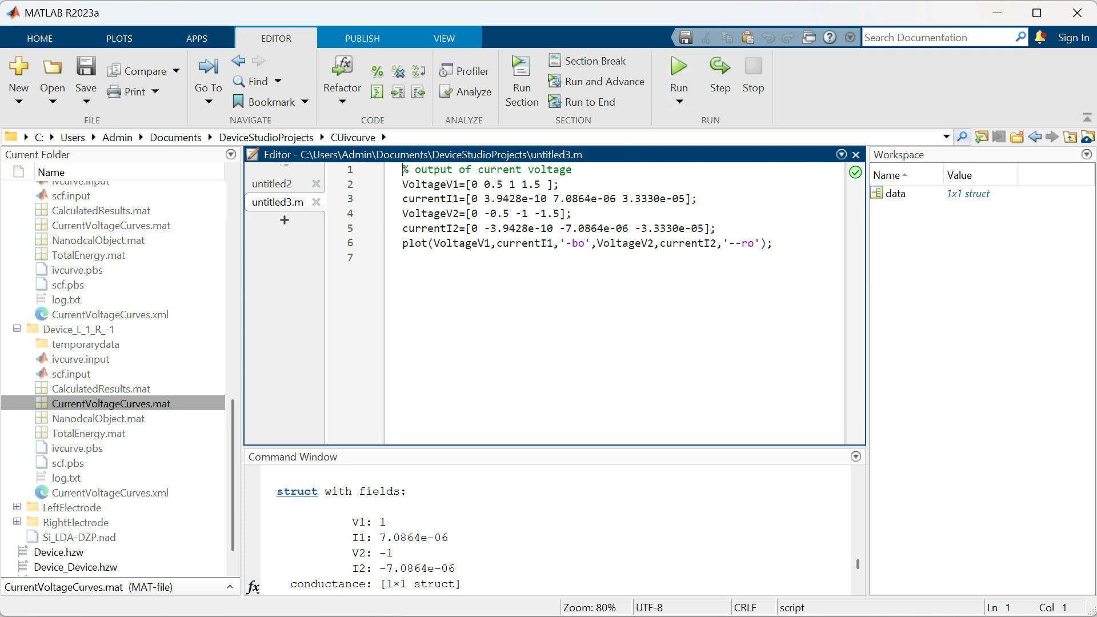
Step: Run untitled3.m to plot the current-voltage curves, adding its folder to the MATLAB path
{"action": "left_click", "coordinate": [678, 71]}
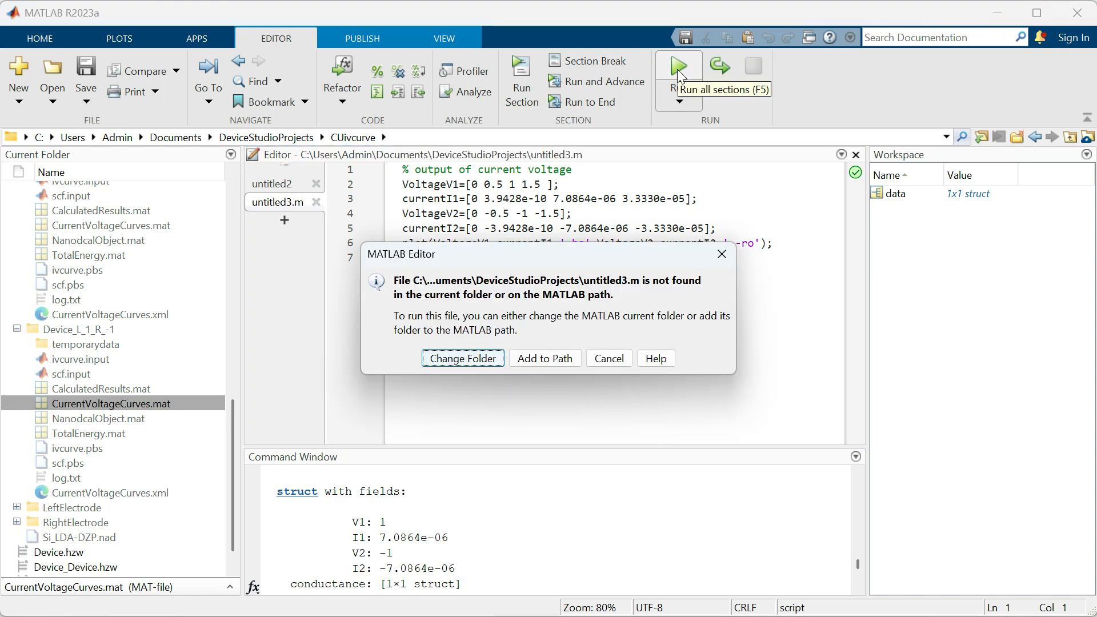
{"action": "left_click", "coordinate": [544, 359]}
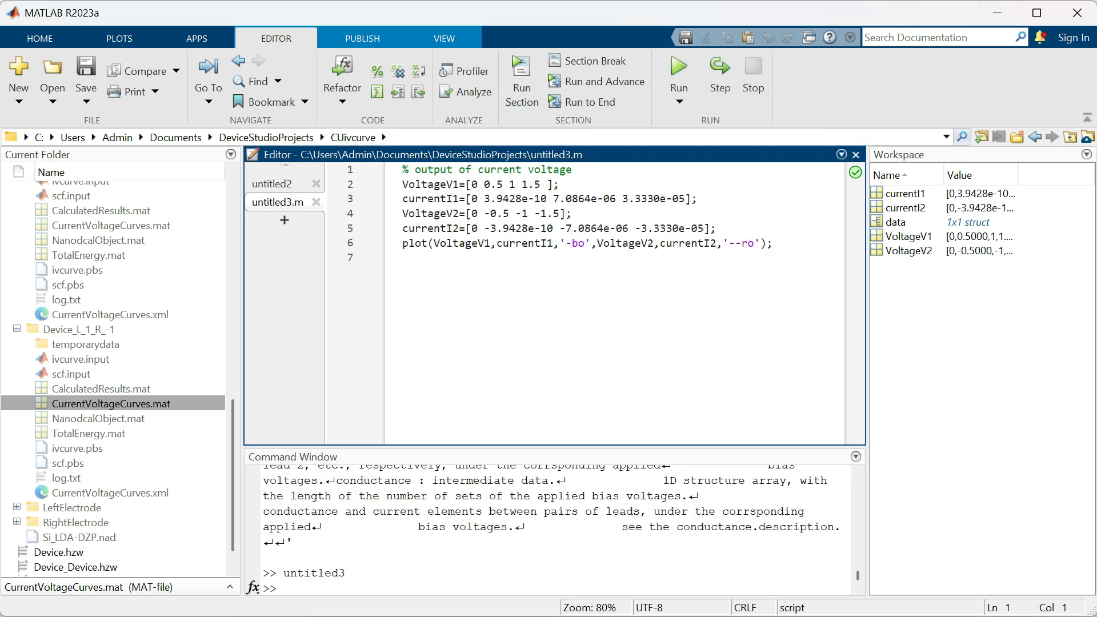
Step: Switch back to the Device Studio window of the CUivcurve project and widen its project tree further
{"action": "key", "text": "super"}
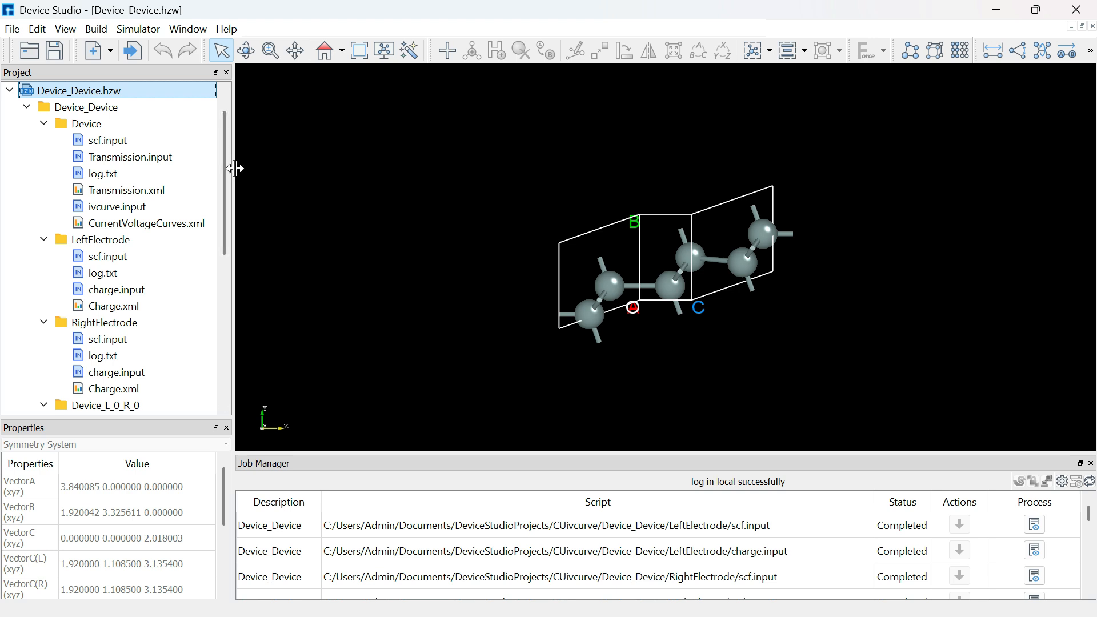
{"action": "left_click_drag", "start_coordinate": [234, 169], "coordinate": [268, 178]}
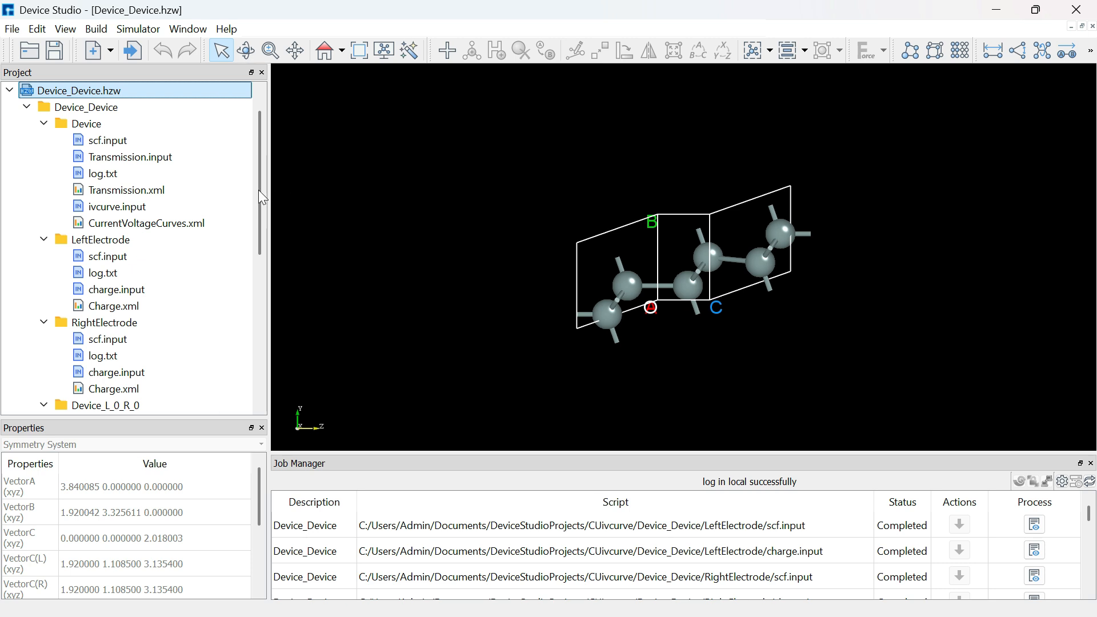